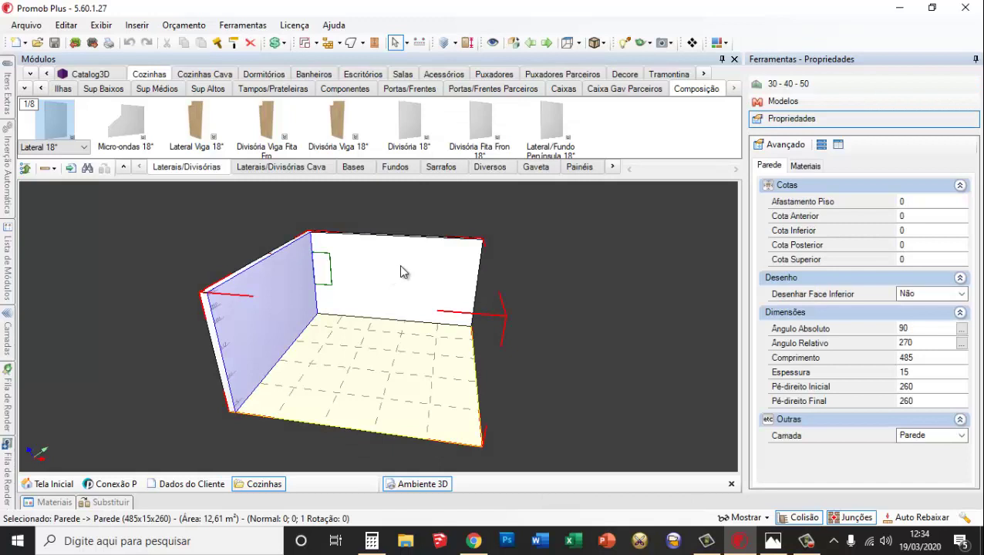
Delete all the room's walls together with any modules on them, leaving the floor in place
{"action": "left_click", "coordinate": [399, 264]}
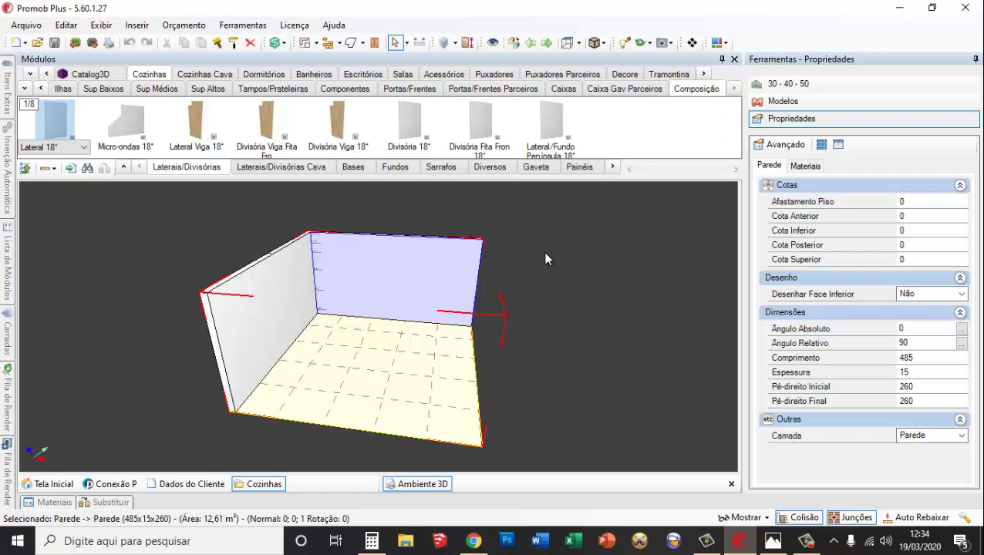
{"action": "left_click", "coordinate": [344, 374]}
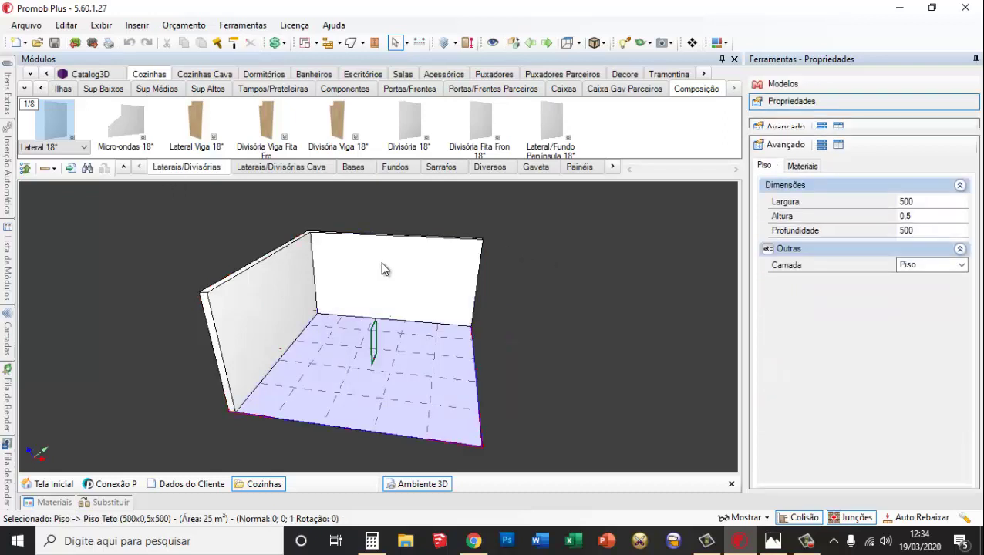
{"action": "left_click", "coordinate": [382, 266]}
{"action": "key", "text": "Delete"}
{"action": "left_click", "coordinate": [487, 269]}
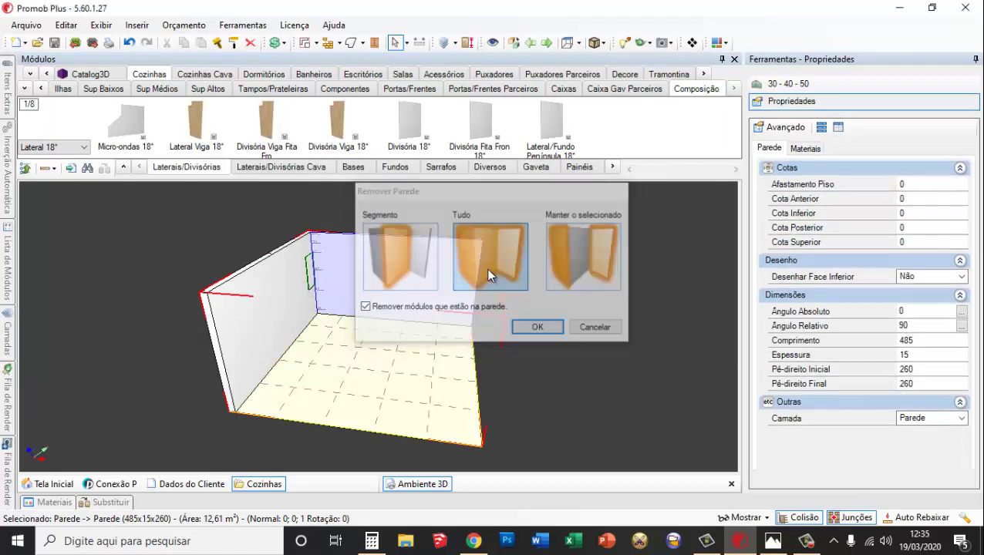
Insert a Lateral 18 panel from the kitchen Composição category's Laterais/Divisórias group onto the middle of the floor
{"action": "scroll", "coordinate": [372, 388], "scroll_direction": "up", "scroll_amount": 1}
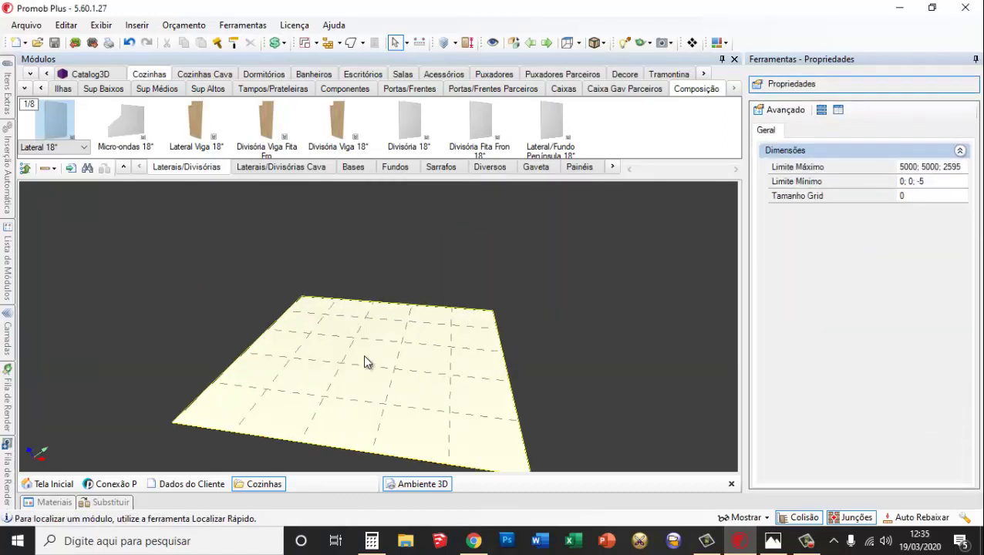
{"action": "middle_click_drag", "start_coordinate": [363, 355], "coordinate": [332, 358]}
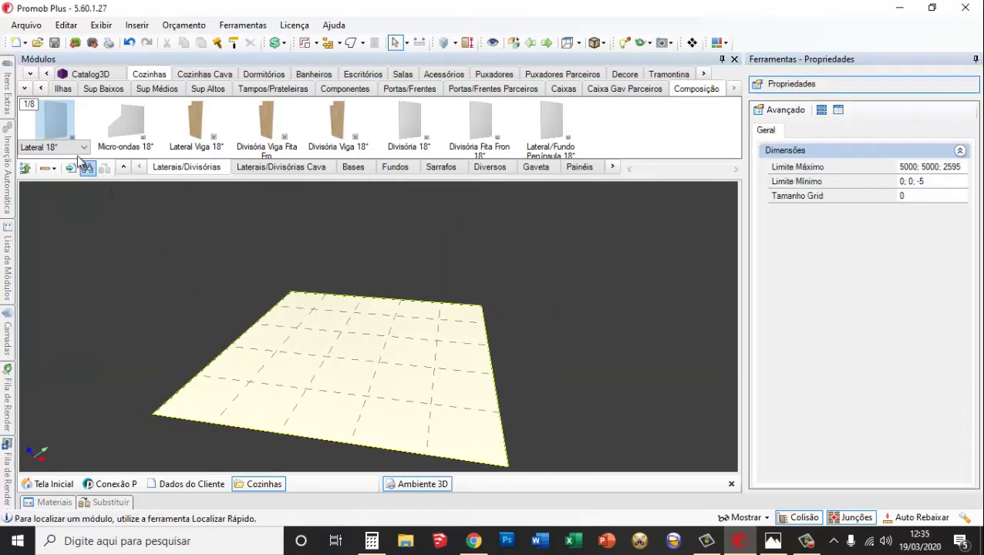
{"action": "left_click", "coordinate": [316, 327]}
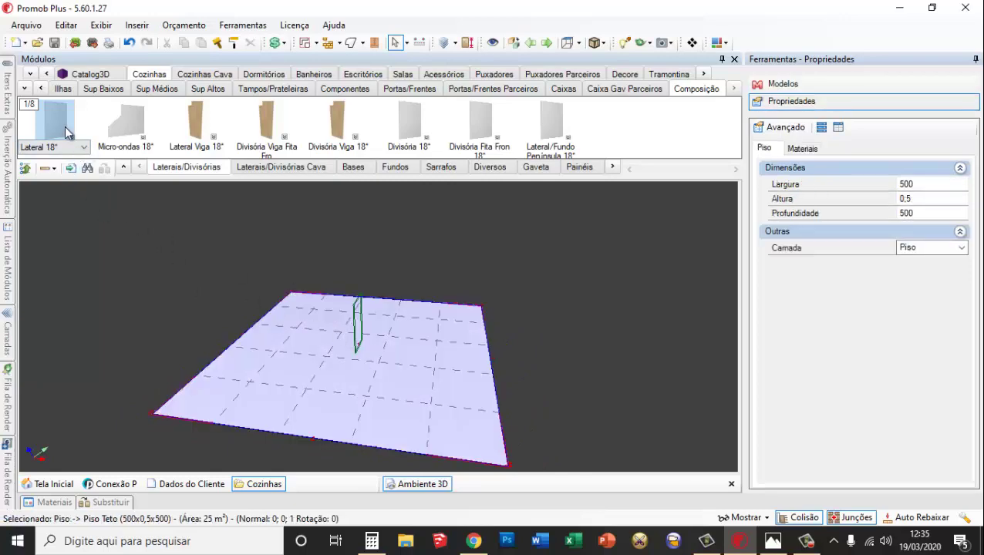
{"action": "left_click", "coordinate": [66, 132]}
{"action": "left_click", "coordinate": [387, 358]}
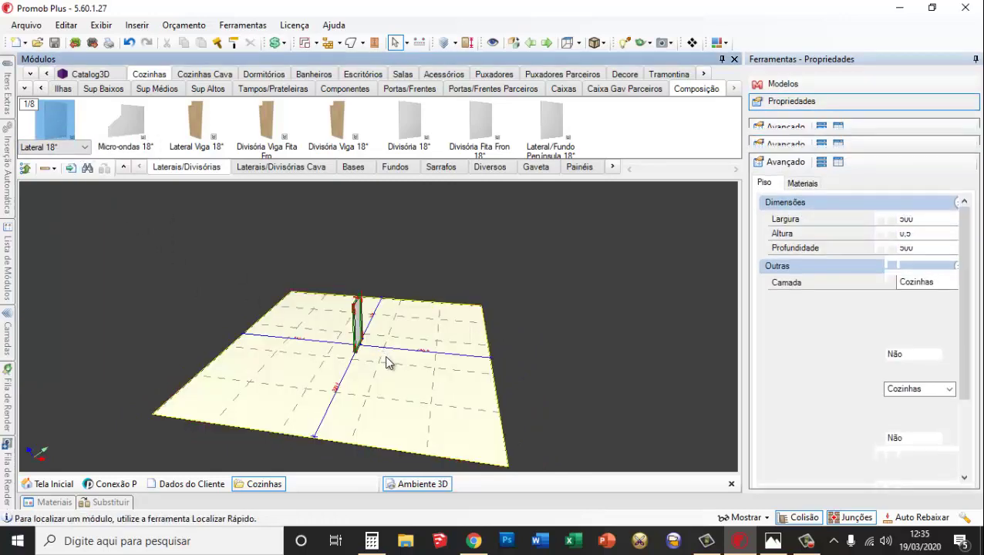
{"action": "scroll", "coordinate": [385, 353], "scroll_direction": "up", "scroll_amount": 5}
{"action": "scroll", "coordinate": [357, 245], "scroll_direction": "up", "scroll_amount": 5}
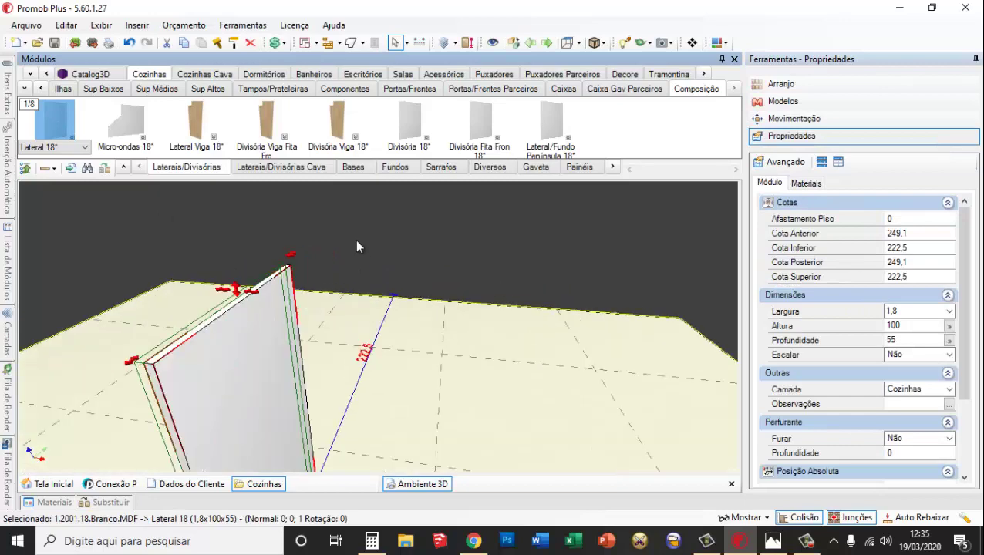
{"action": "scroll", "coordinate": [357, 242], "scroll_direction": "down", "scroll_amount": 5}
{"action": "scroll", "coordinate": [354, 312], "scroll_direction": "up", "scroll_amount": 2}
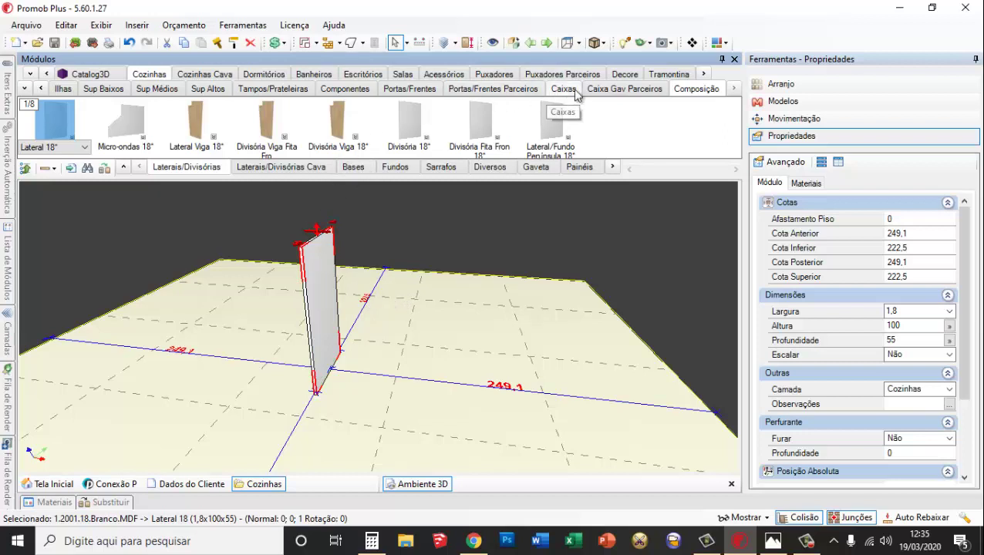
Examine the ready-made kitchen modules in the Inferiores category, including the Gaveteiros drawer units
{"action": "left_click", "coordinate": [42, 89]}
{"action": "left_click", "coordinate": [42, 89]}
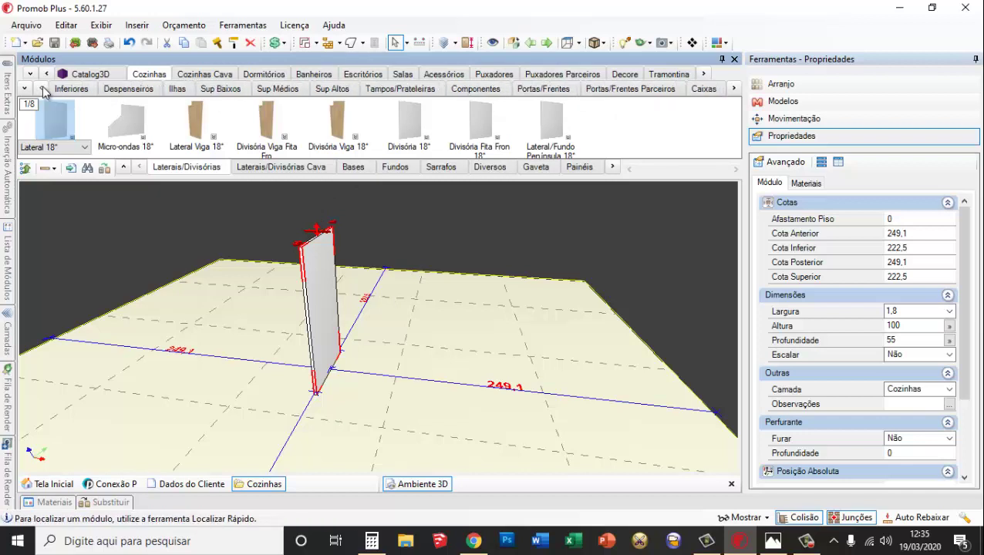
{"action": "left_click", "coordinate": [62, 89]}
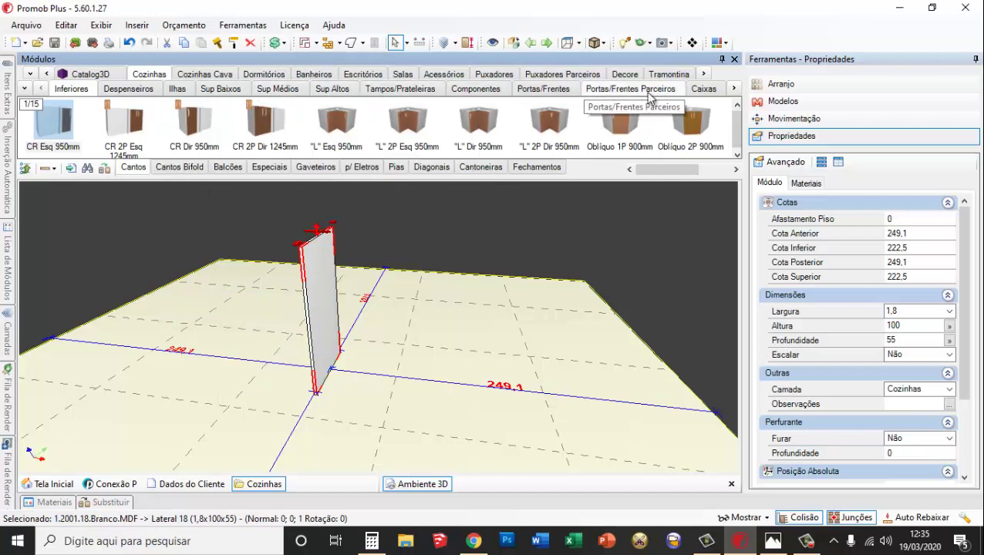
{"action": "left_click", "coordinate": [734, 89]}
{"action": "left_click", "coordinate": [734, 88]}
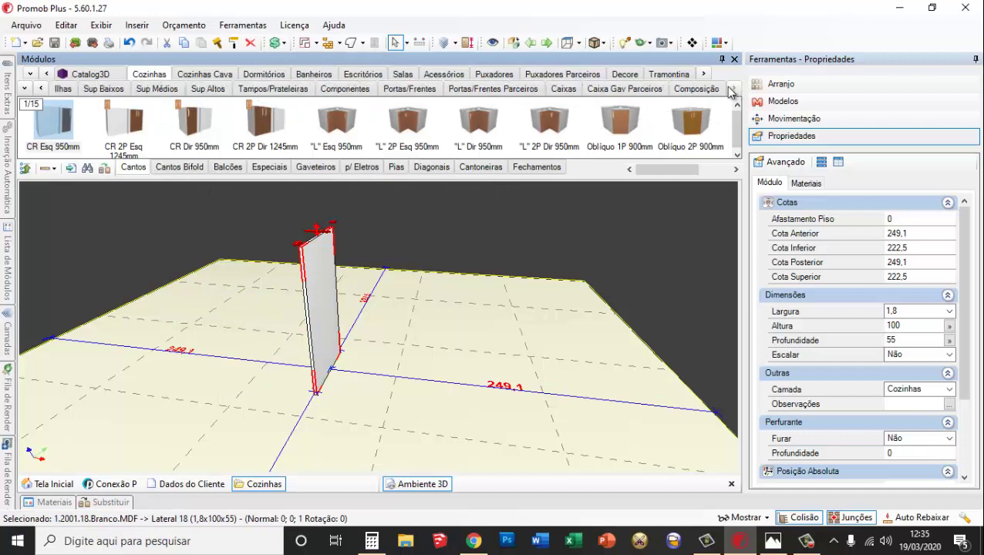
{"action": "left_click", "coordinate": [43, 88]}
{"action": "left_click", "coordinate": [43, 89]}
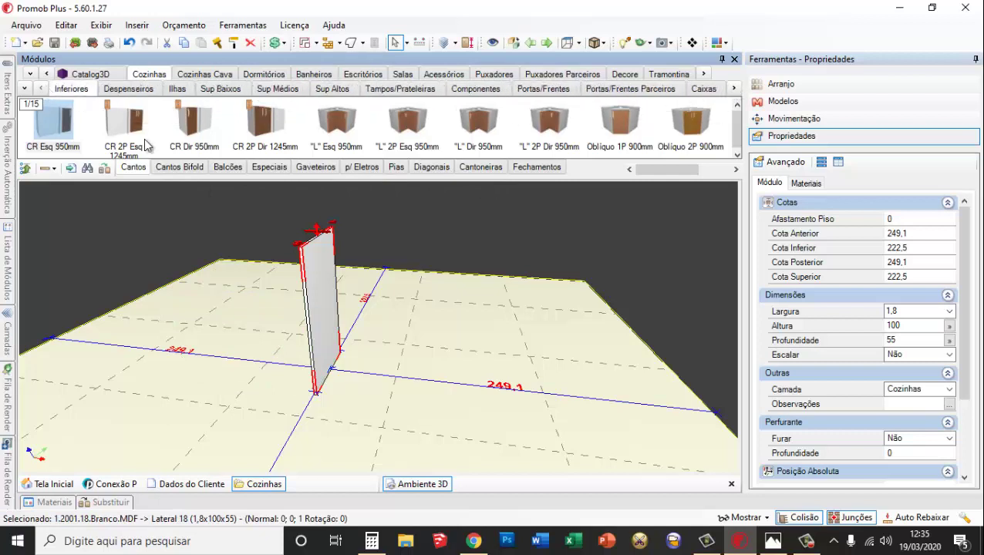
{"action": "left_click", "coordinate": [326, 167]}
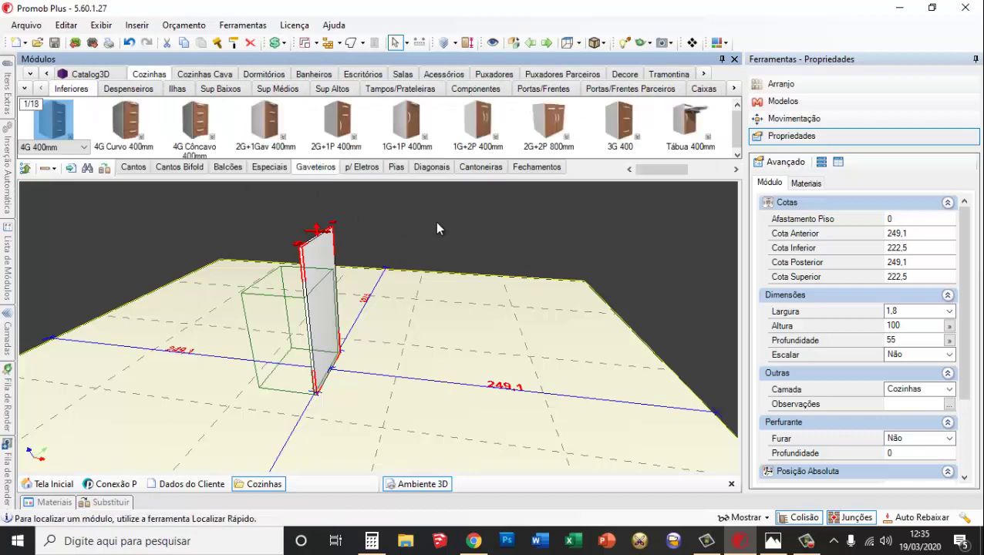
{"action": "left_click", "coordinate": [736, 169]}
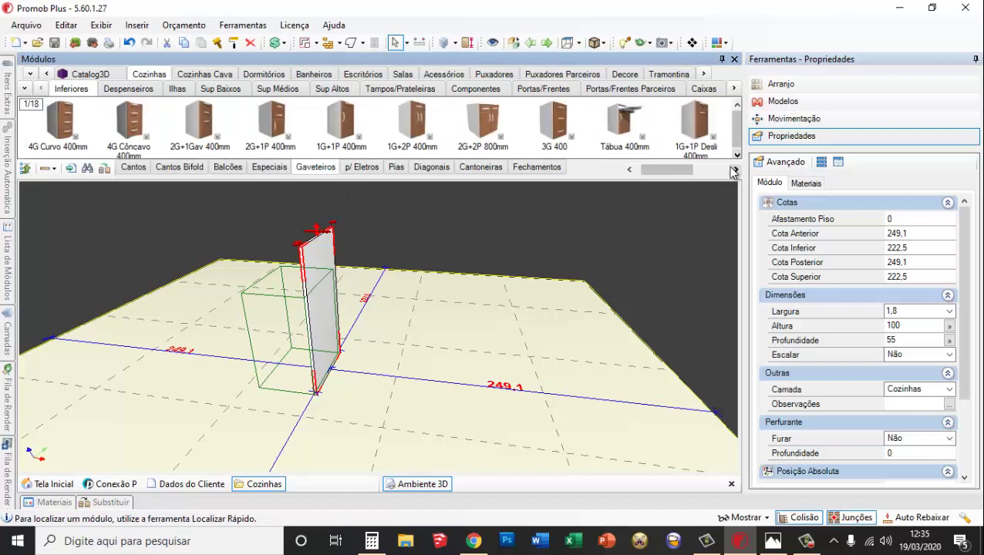
{"action": "left_click_drag", "start_coordinate": [691, 173], "coordinate": [625, 182]}
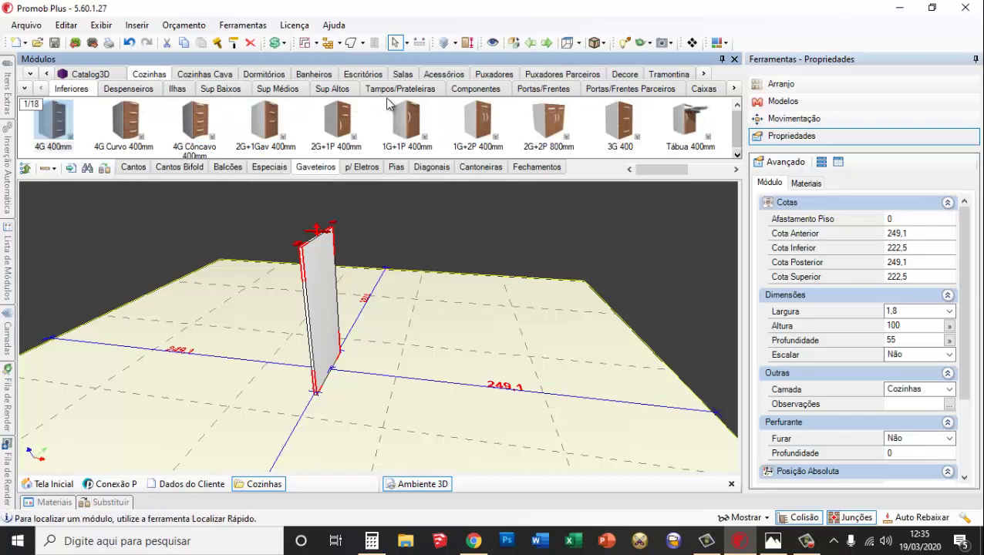
Examine the Composição category's part groups, from Gaveta through the Molduras and Frente Gavetas Internas groups, returning to Laterais/Divisórias
{"action": "left_click", "coordinate": [733, 90]}
{"action": "left_click", "coordinate": [734, 90]}
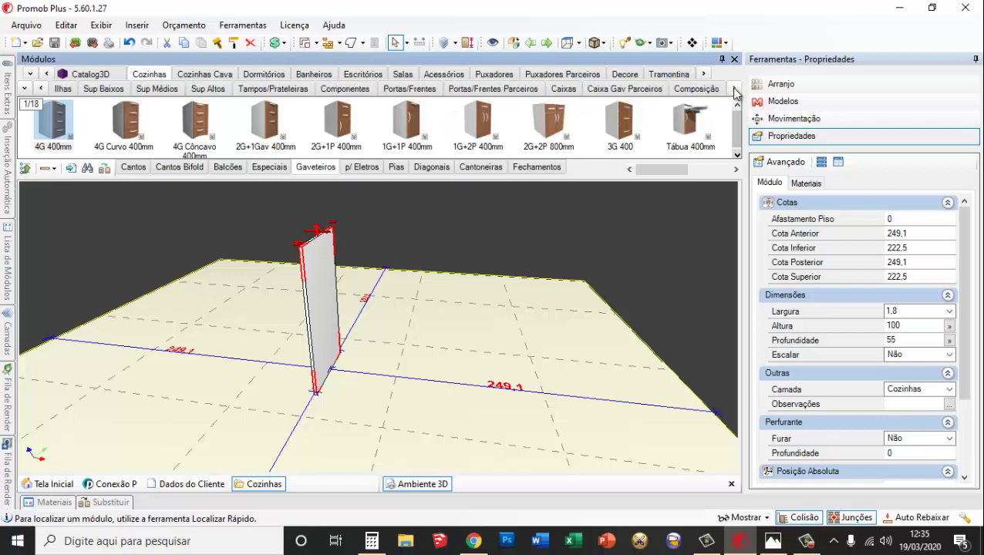
{"action": "left_click", "coordinate": [696, 89]}
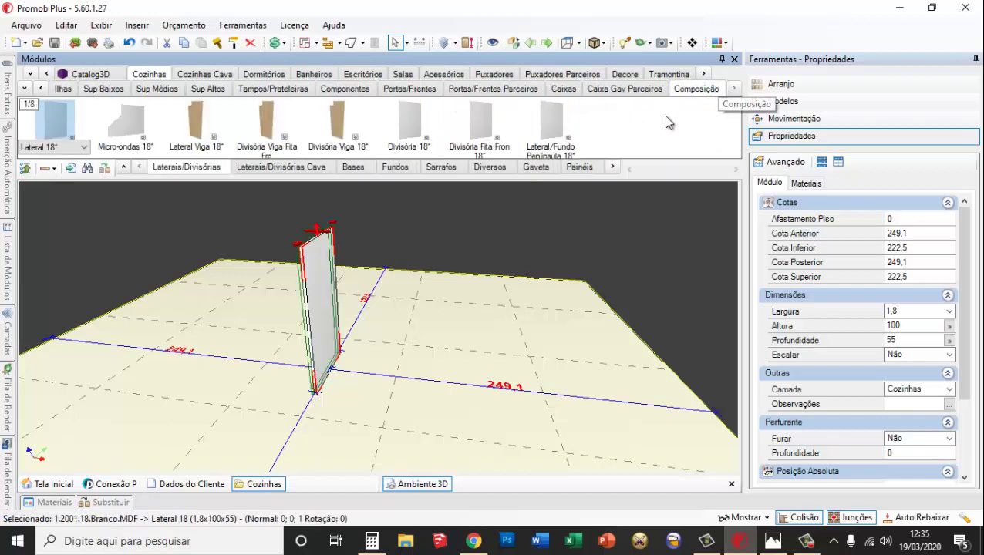
{"action": "left_click", "coordinate": [538, 167]}
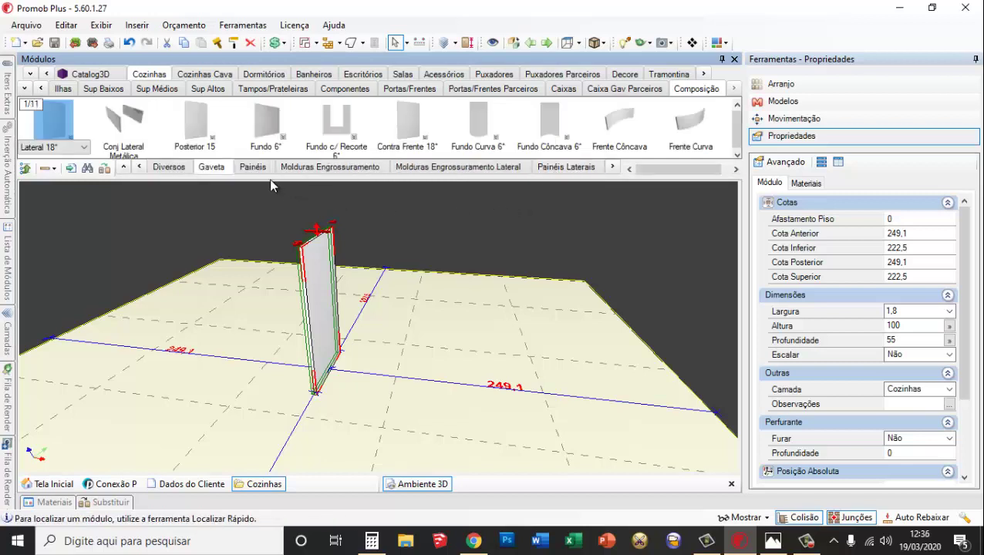
{"action": "left_click", "coordinate": [324, 167]}
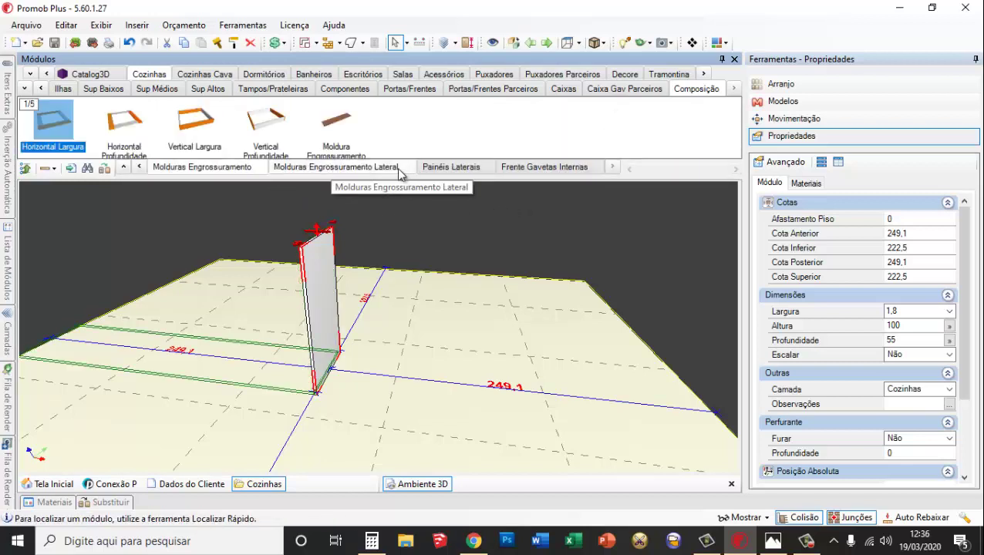
{"action": "left_click", "coordinate": [433, 167]}
{"action": "left_click", "coordinate": [523, 167]}
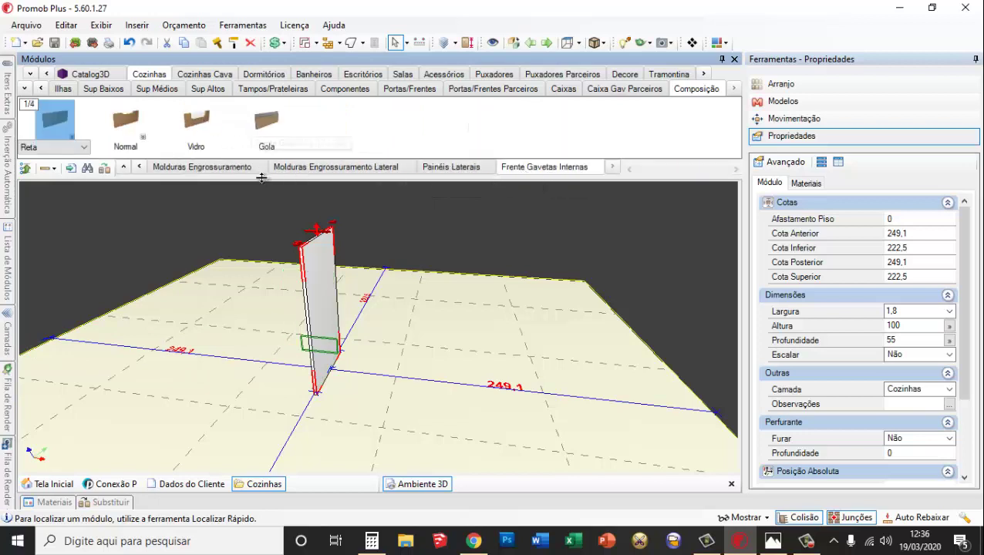
{"action": "left_click", "coordinate": [140, 167]}
{"action": "left_click", "coordinate": [140, 168]}
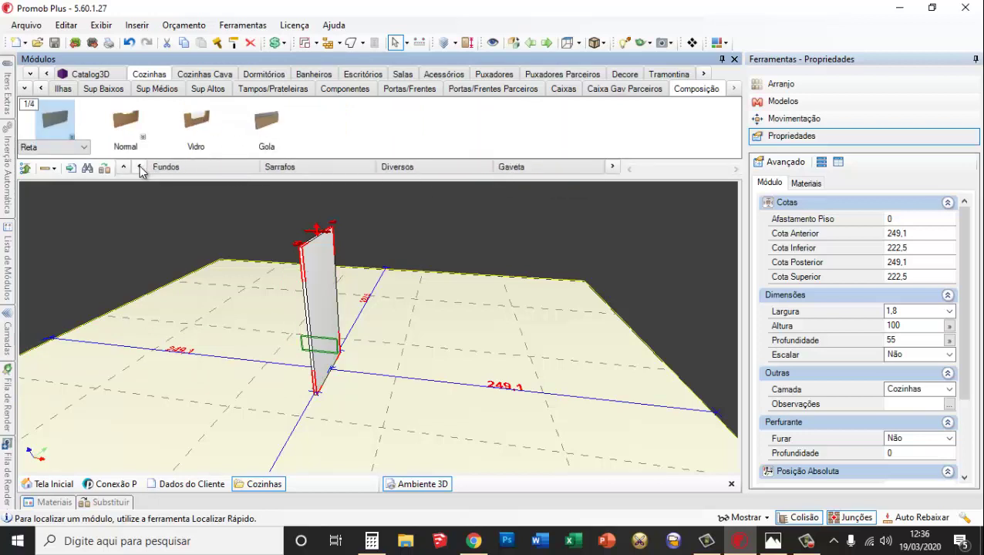
{"action": "left_click", "coordinate": [140, 168]}
{"action": "left_click", "coordinate": [185, 167]}
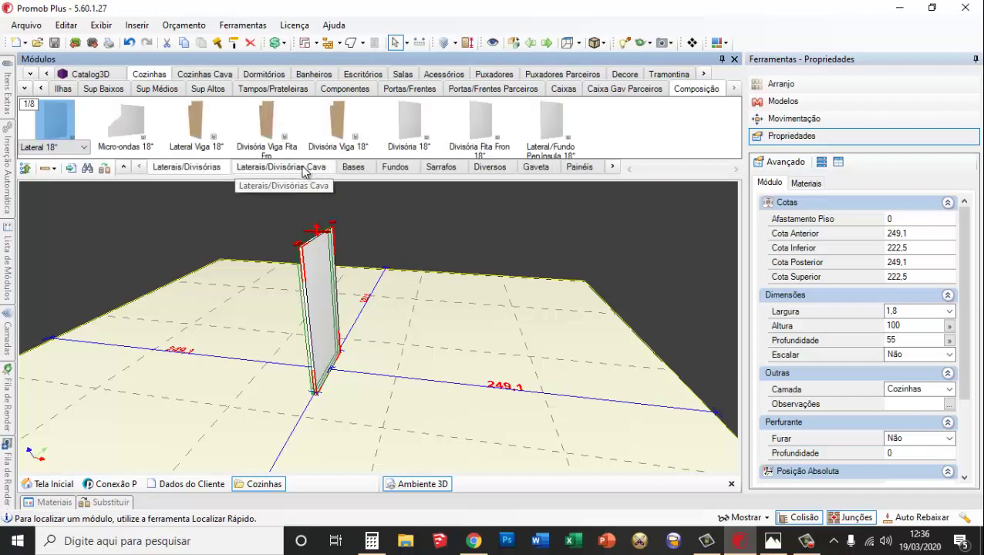
Examine the Gaveta drawer parts and look through the names of the other Composição groups
{"action": "left_click", "coordinate": [540, 168]}
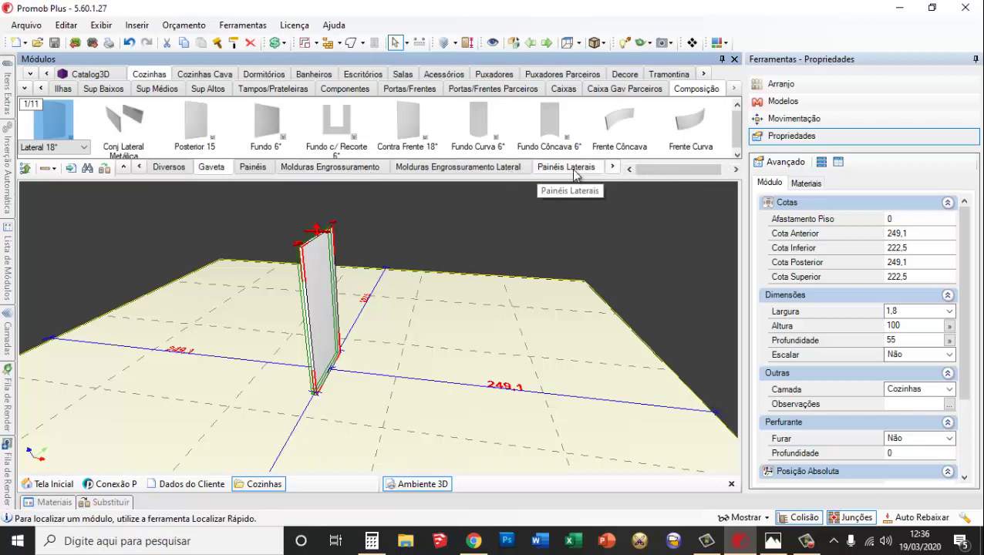
{"action": "left_click", "coordinate": [612, 168]}
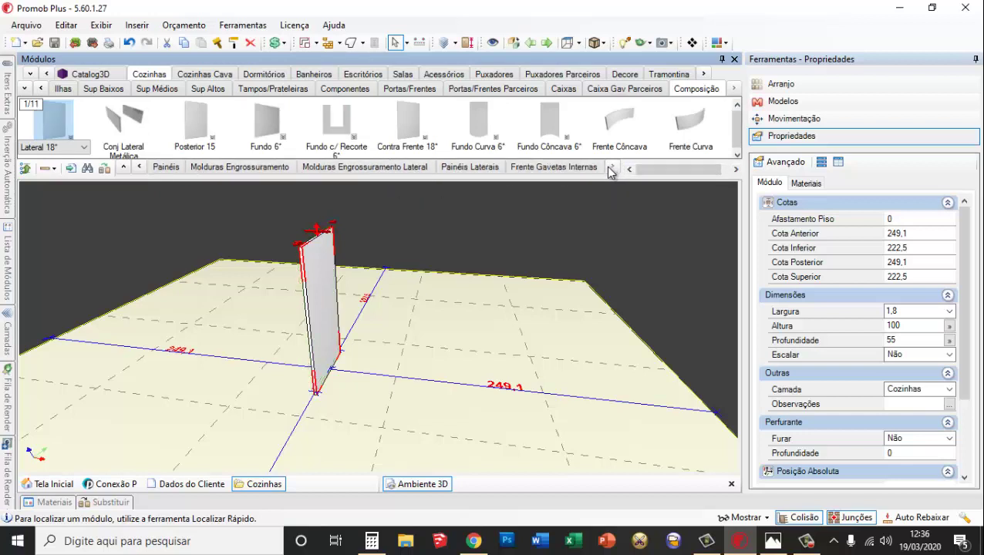
{"action": "left_click", "coordinate": [141, 169]}
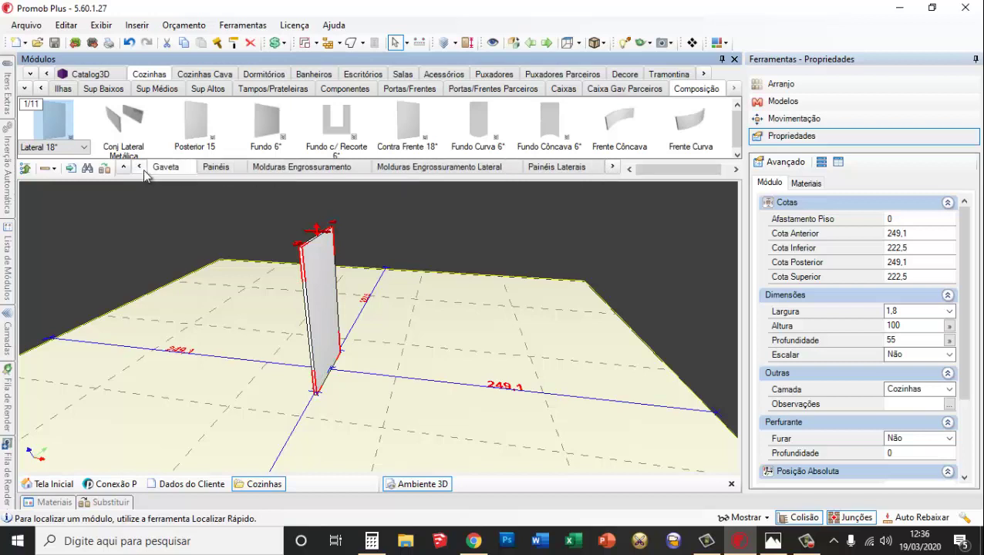
{"action": "left_click", "coordinate": [141, 168]}
{"action": "left_click", "coordinate": [139, 168]}
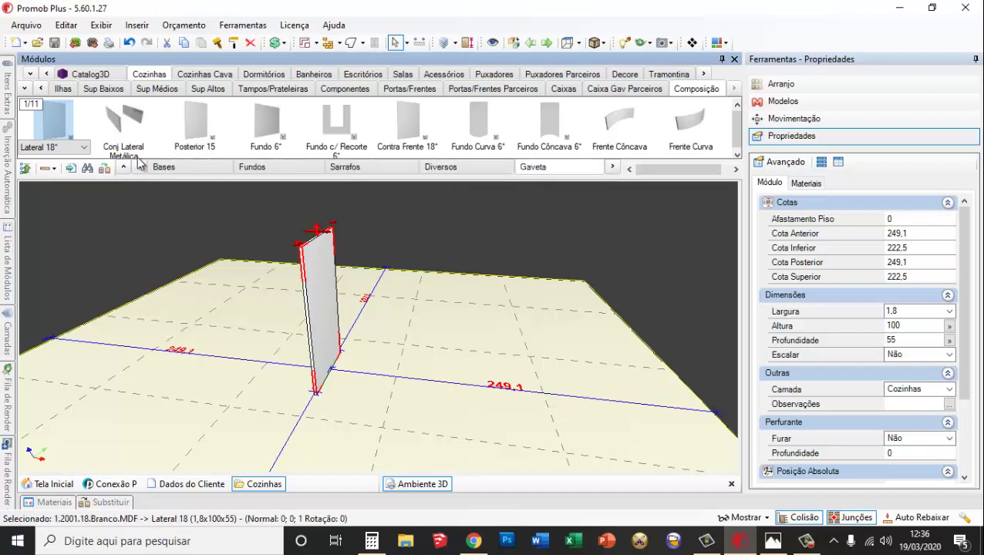
{"action": "left_click", "coordinate": [139, 169]}
{"action": "left_click", "coordinate": [139, 169]}
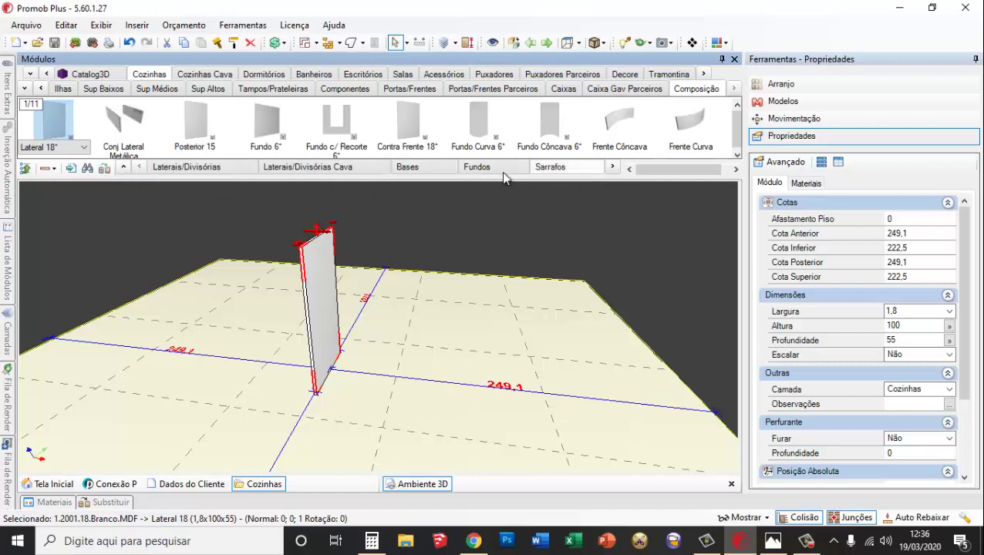
{"action": "left_click", "coordinate": [611, 167]}
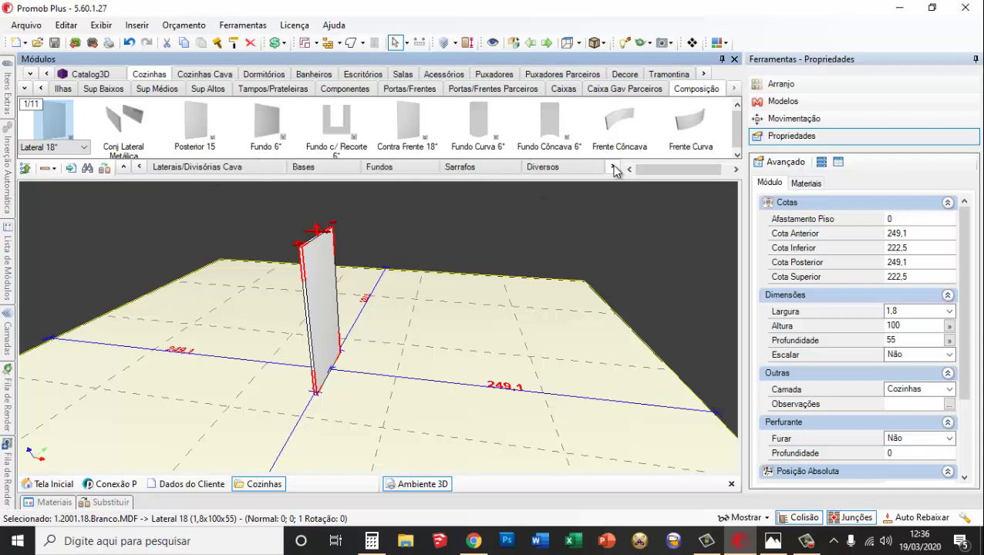
{"action": "left_click", "coordinate": [611, 167]}
{"action": "left_click", "coordinate": [611, 166]}
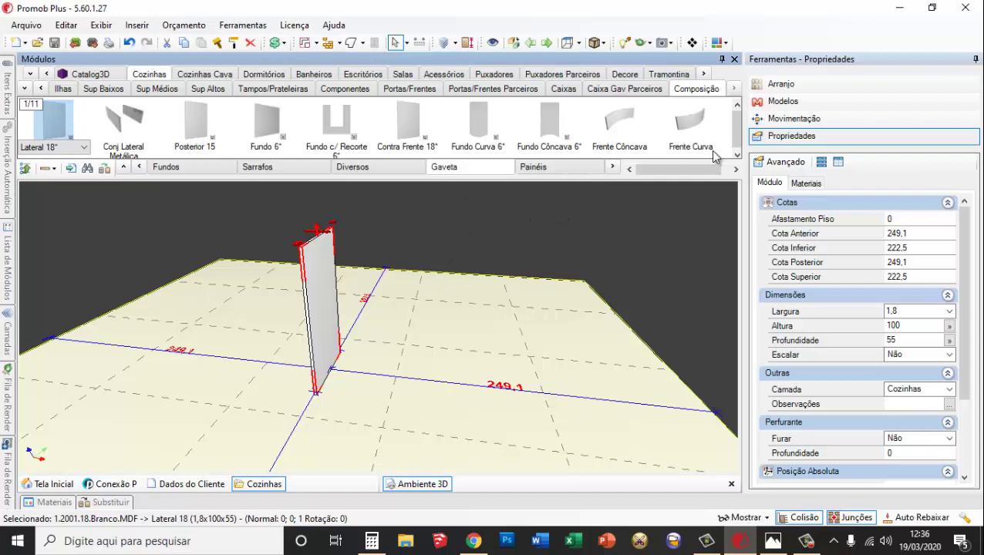
{"action": "left_click_drag", "start_coordinate": [684, 170], "coordinate": [428, 184]}
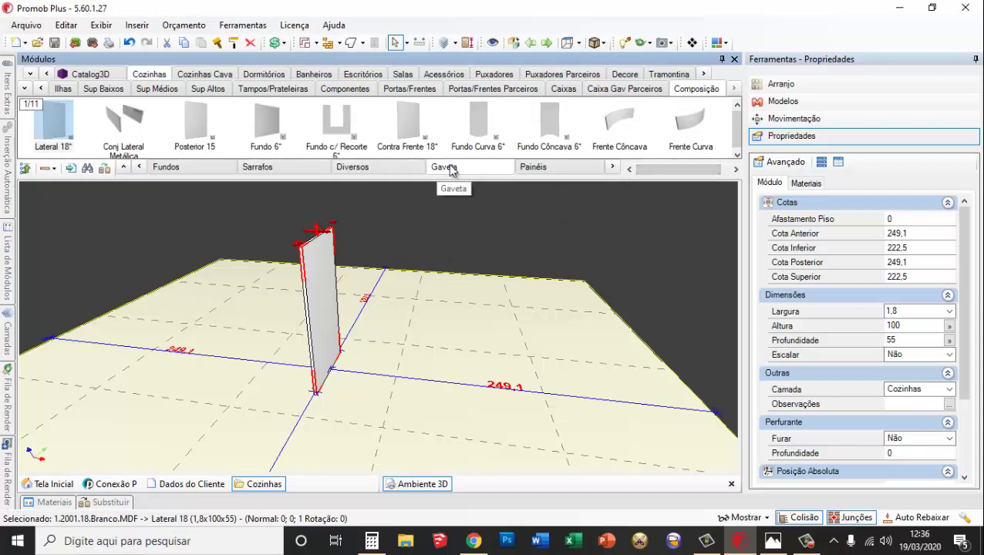
Compare the Fundos, Gaveta, Molduras Engrossuramento and Molduras Engrossuramento Lateral parts in the Composição category
{"action": "left_click", "coordinate": [163, 171]}
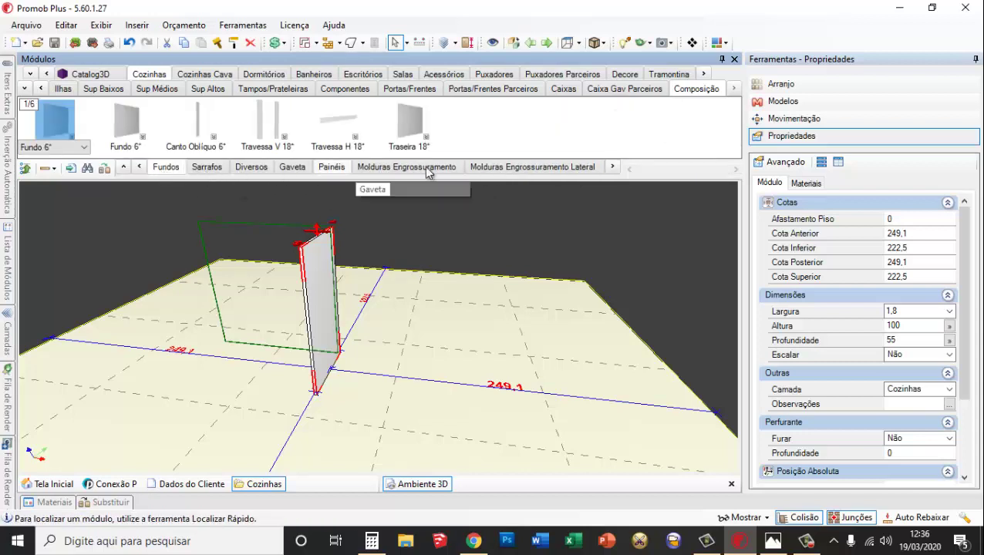
{"action": "left_click", "coordinate": [292, 167]}
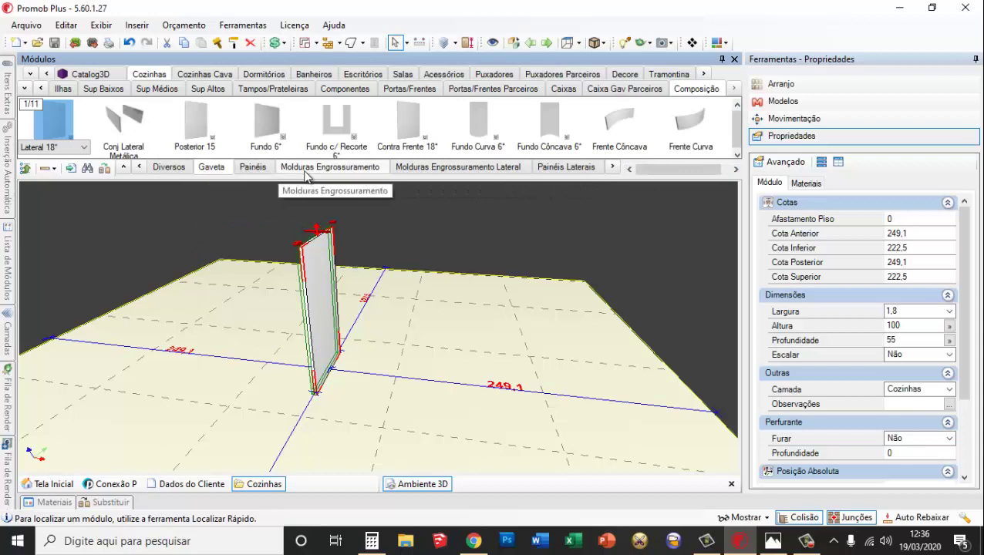
{"action": "left_click", "coordinate": [331, 170]}
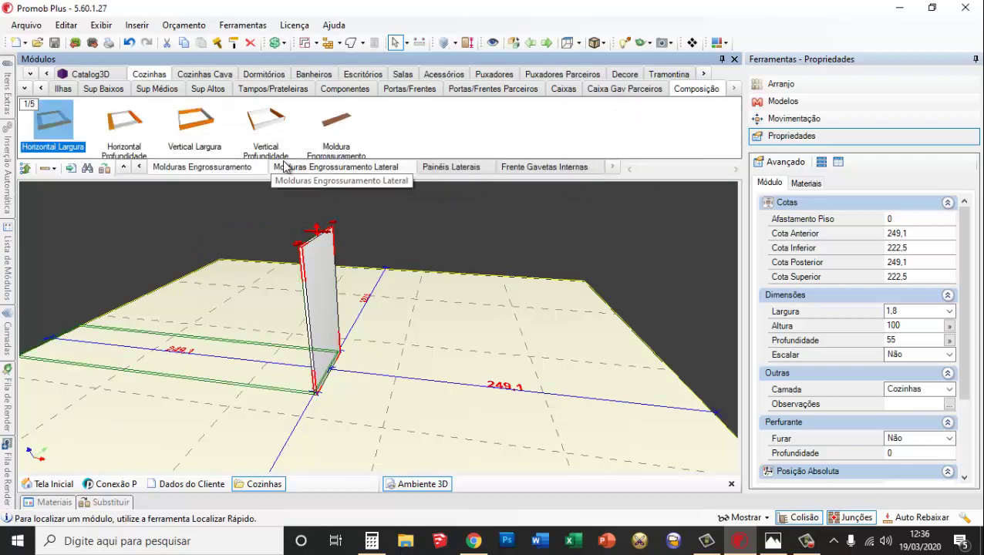
{"action": "left_click", "coordinate": [389, 169]}
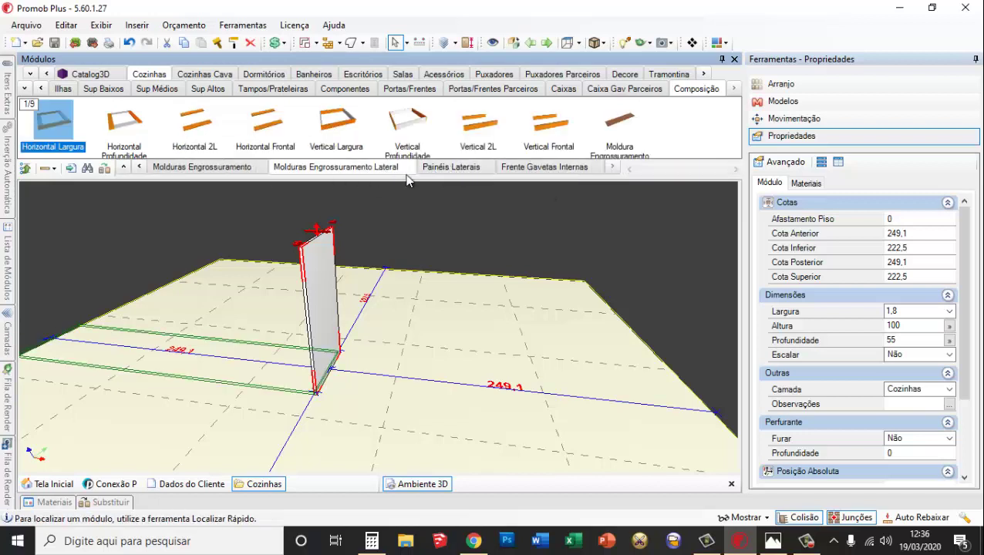
Insert a Gola front from the Frente Gavetas Internas group and move it onto the open floor away from the side panel
{"action": "left_click", "coordinate": [533, 164]}
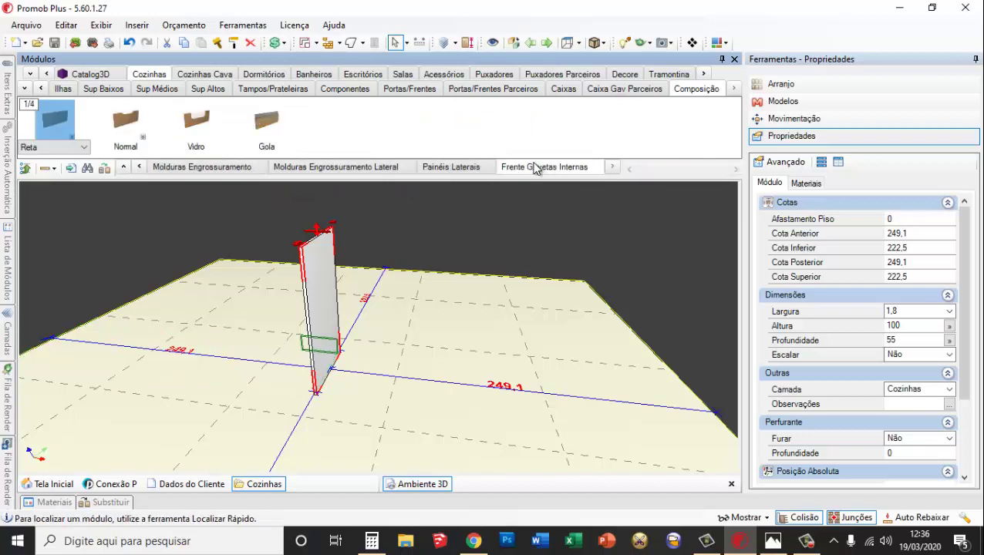
{"action": "left_click", "coordinate": [272, 131]}
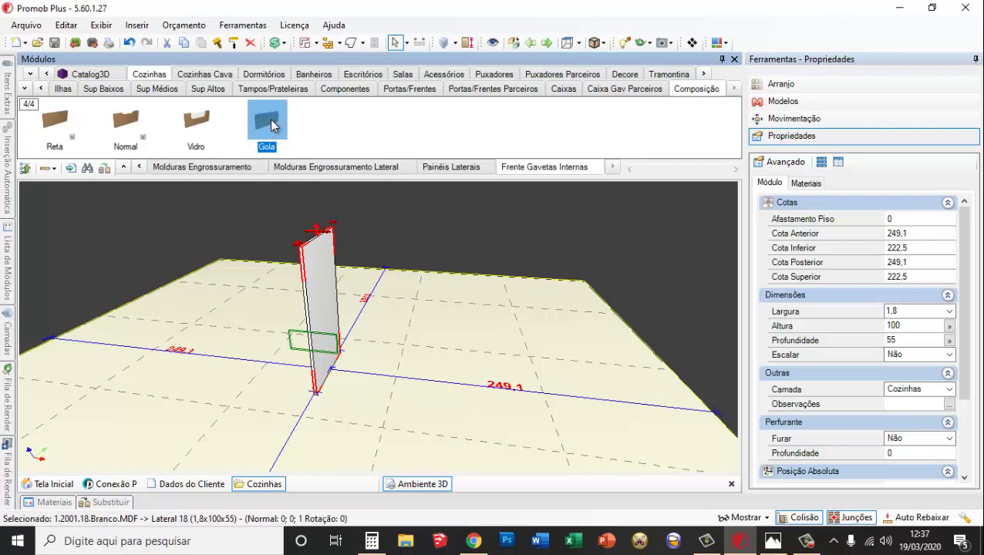
{"action": "double_click", "coordinate": [272, 126]}
{"action": "scroll", "coordinate": [294, 350], "scroll_direction": "up", "scroll_amount": 1}
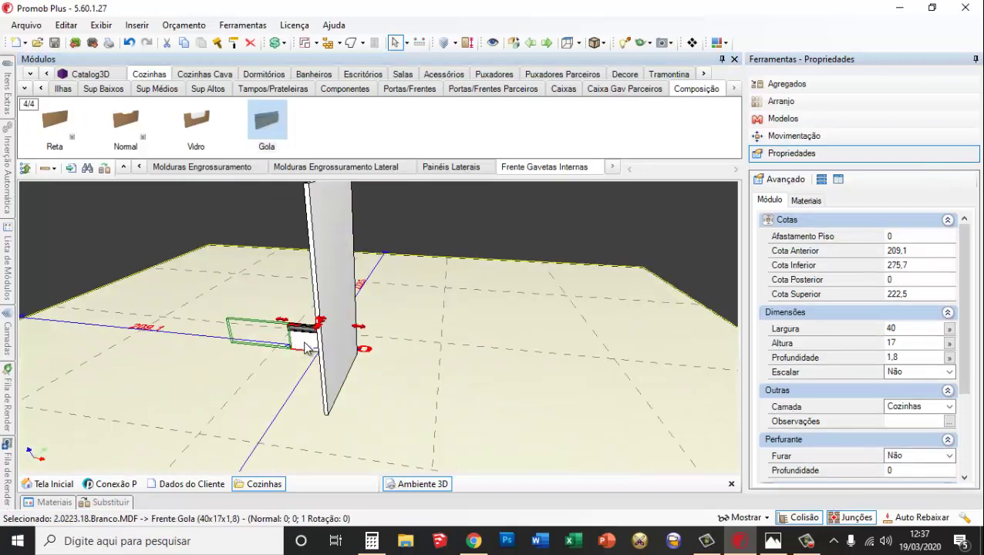
{"action": "left_click_drag", "start_coordinate": [300, 349], "coordinate": [509, 368]}
{"action": "scroll", "coordinate": [553, 368], "scroll_direction": "up", "scroll_amount": 3}
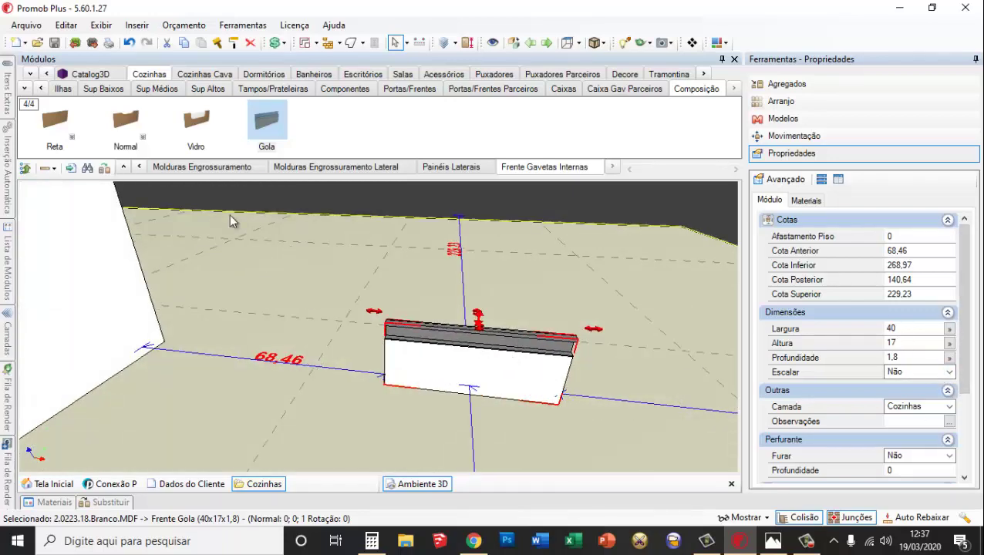
Examine the drawer parts in the Gaveta group, including the curved fronts
{"action": "left_click", "coordinate": [141, 166]}
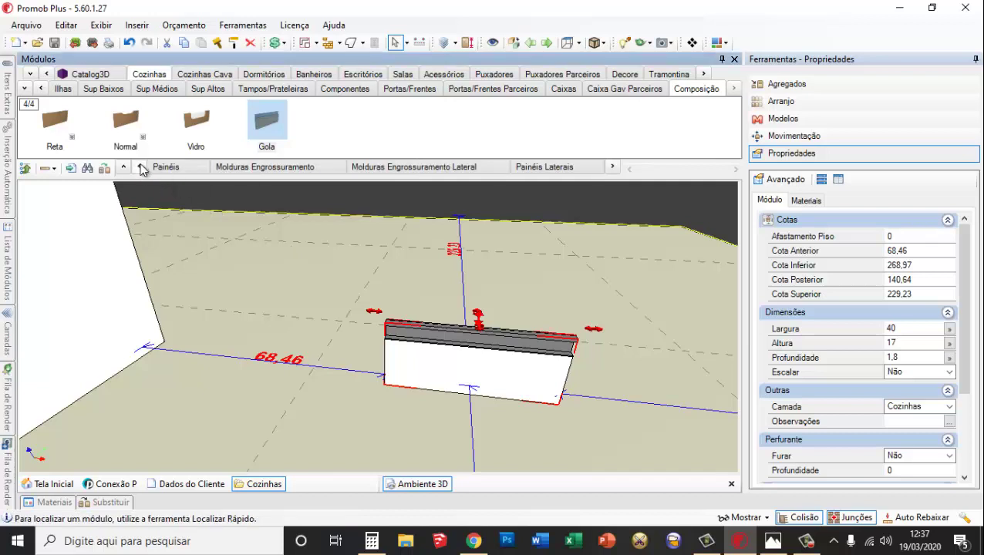
{"action": "left_click", "coordinate": [141, 168]}
{"action": "left_click", "coordinate": [141, 168]}
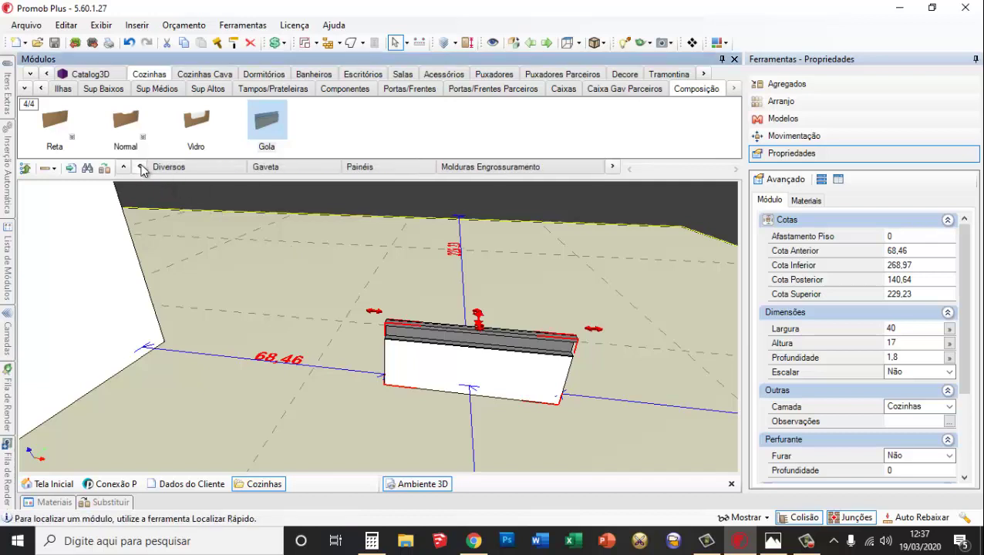
{"action": "left_click", "coordinate": [293, 171]}
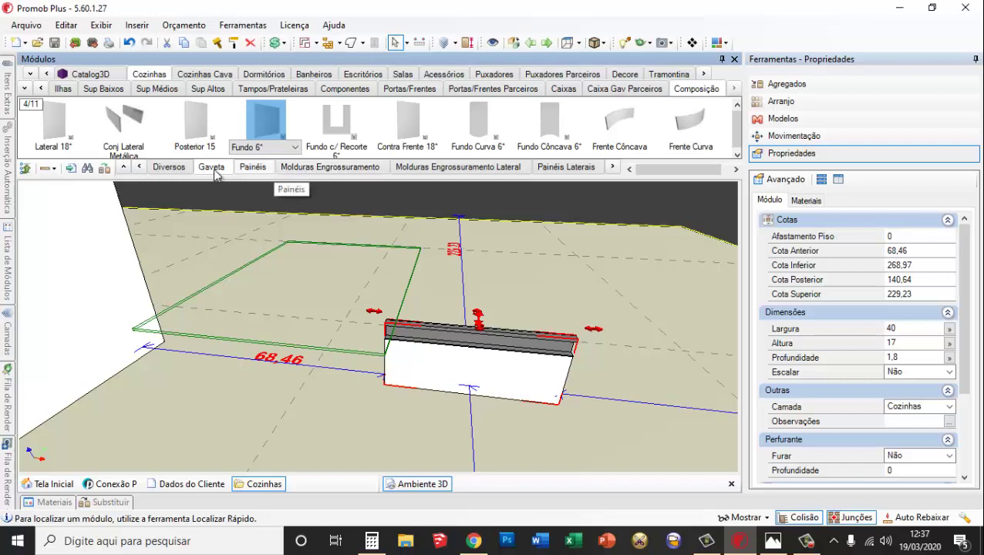
{"action": "left_click", "coordinate": [612, 167]}
{"action": "left_click", "coordinate": [613, 167]}
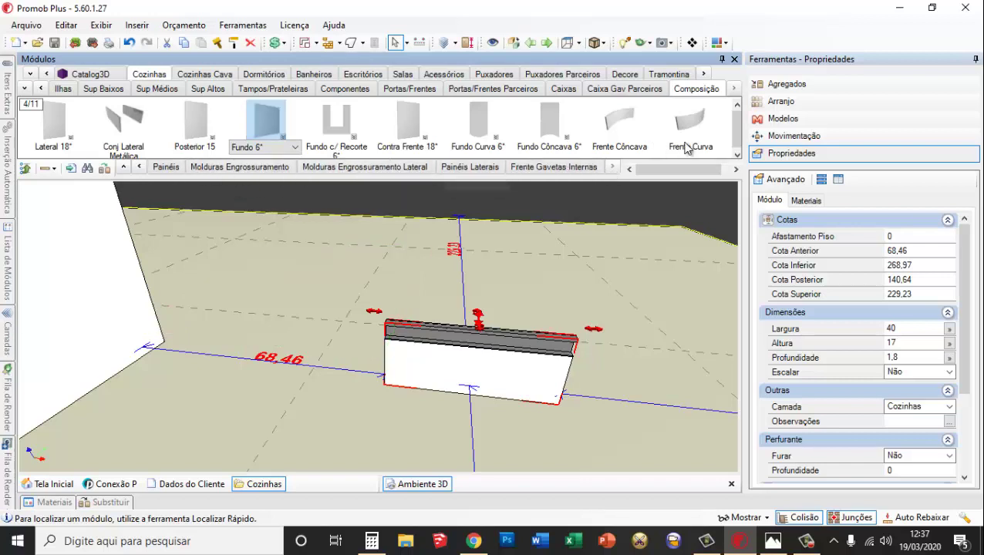
{"action": "left_click_drag", "start_coordinate": [703, 170], "coordinate": [725, 170]}
Look through the Composição group names back to Laterais/Divisórias and examine the Inferiores boxes in the Caixas category
{"action": "left_click", "coordinate": [140, 168]}
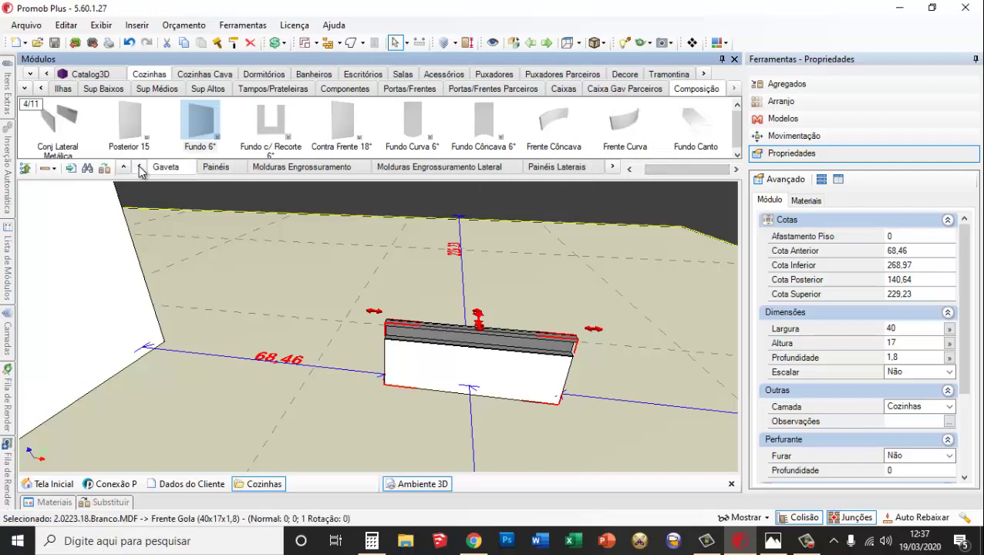
{"action": "left_click", "coordinate": [139, 167]}
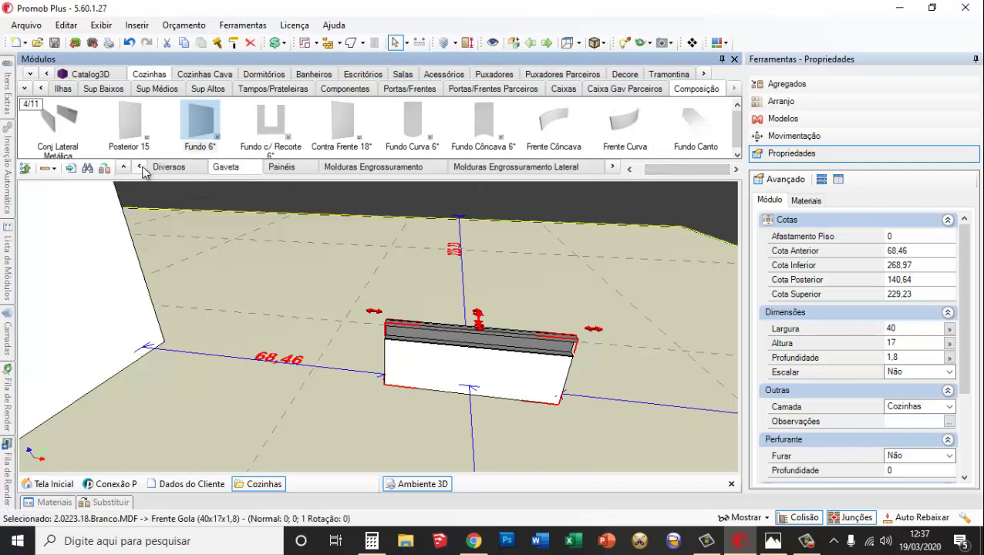
{"action": "left_click", "coordinate": [140, 167]}
{"action": "left_click", "coordinate": [140, 167]}
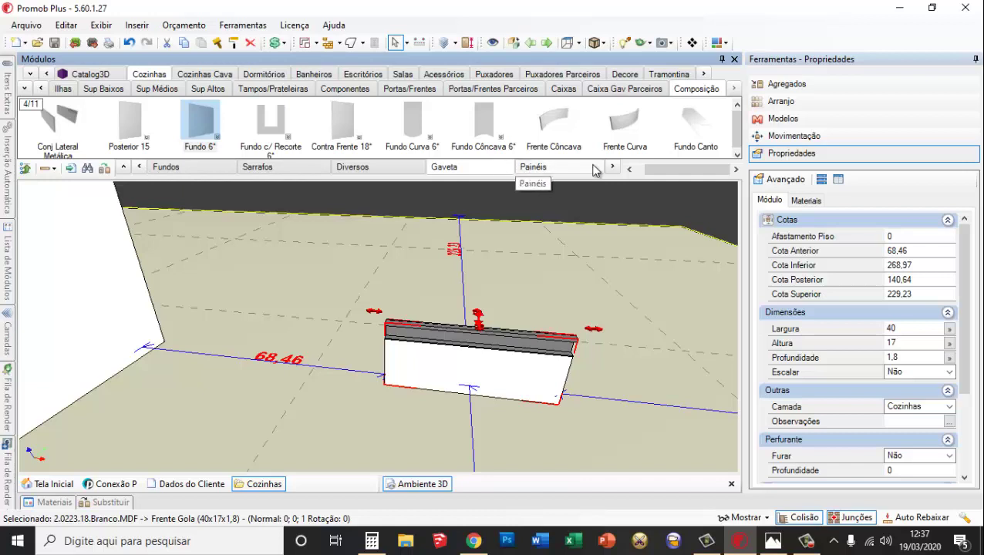
{"action": "left_click", "coordinate": [611, 167]}
{"action": "left_click", "coordinate": [612, 167]}
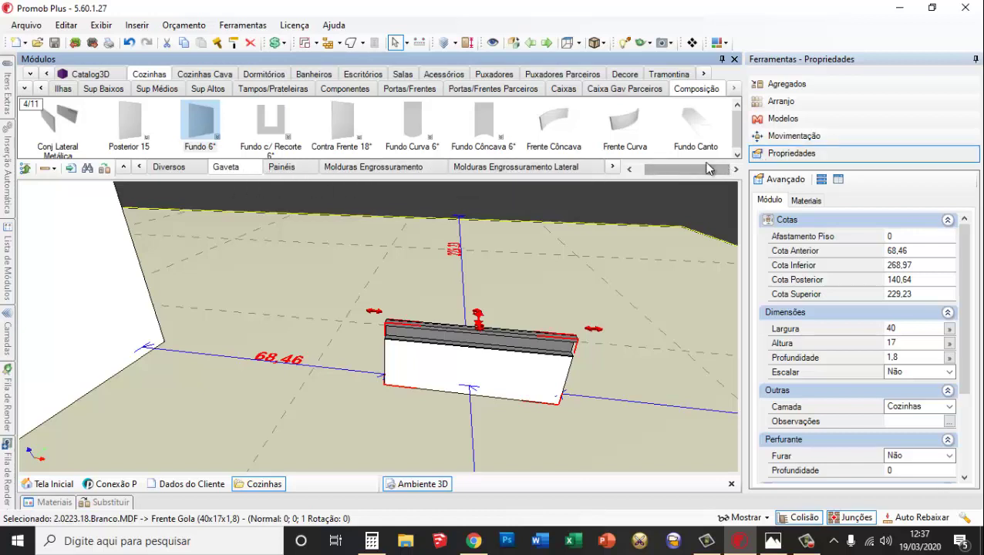
{"action": "left_click", "coordinate": [140, 167]}
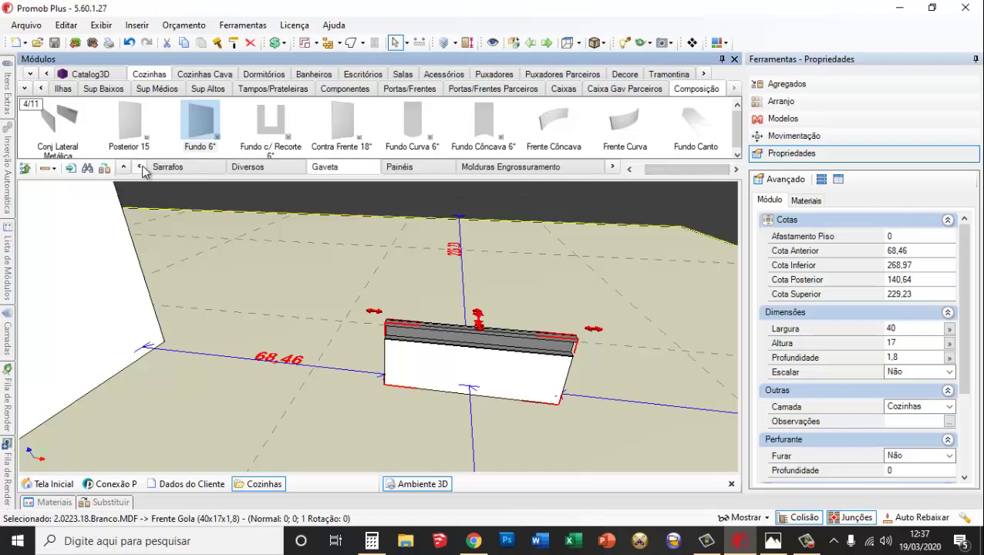
{"action": "left_click", "coordinate": [139, 168]}
{"action": "left_click", "coordinate": [139, 168]}
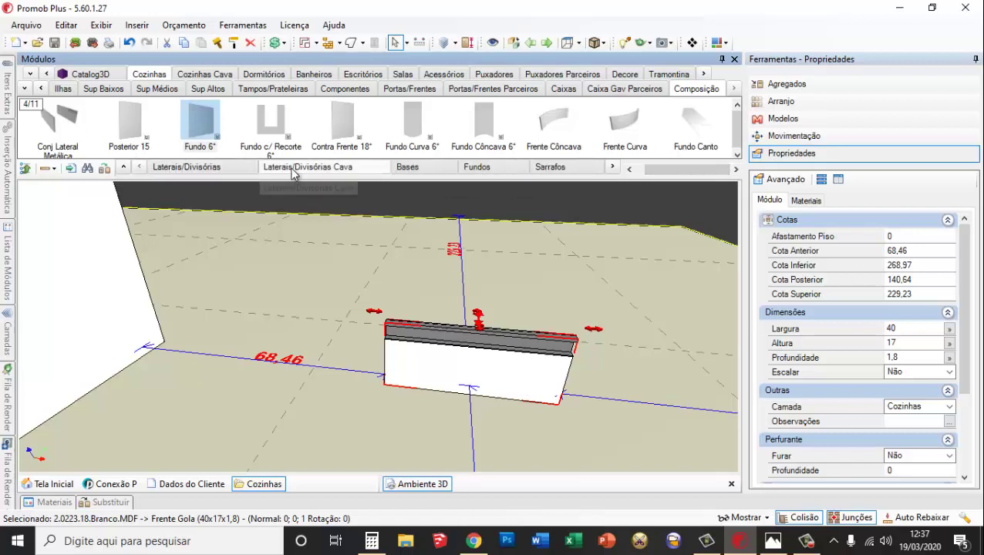
{"action": "left_click", "coordinate": [612, 167]}
{"action": "left_click", "coordinate": [612, 167]}
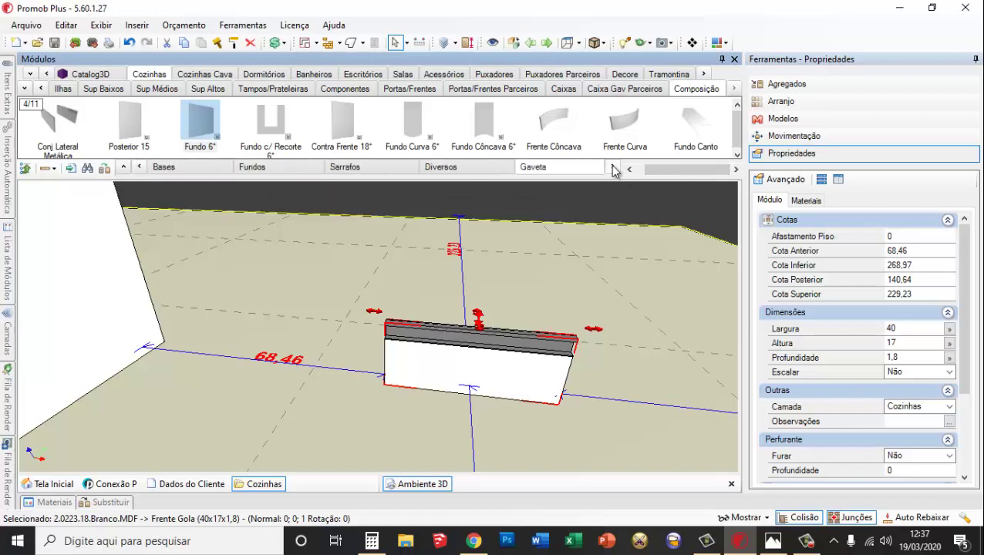
{"action": "left_click", "coordinate": [563, 89]}
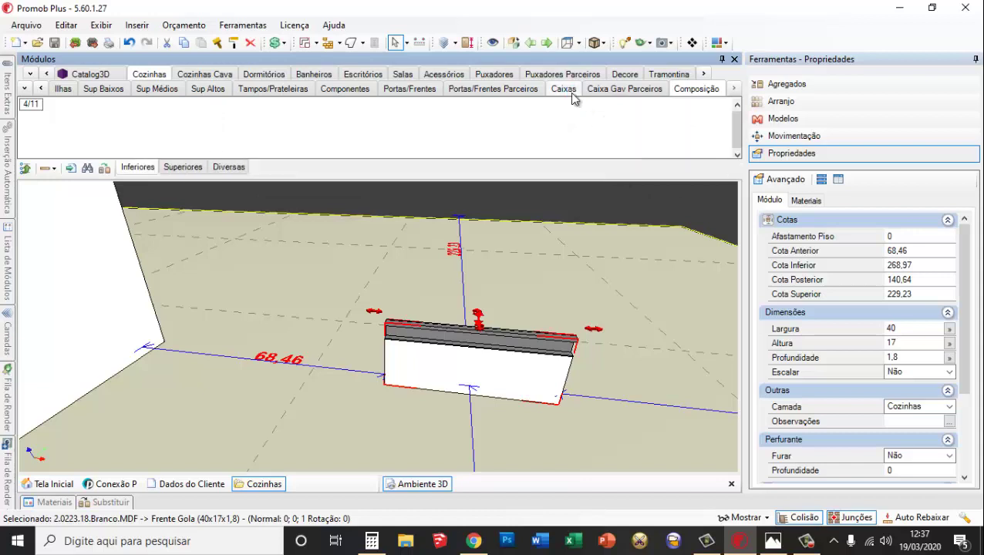
{"action": "left_click", "coordinate": [265, 122]}
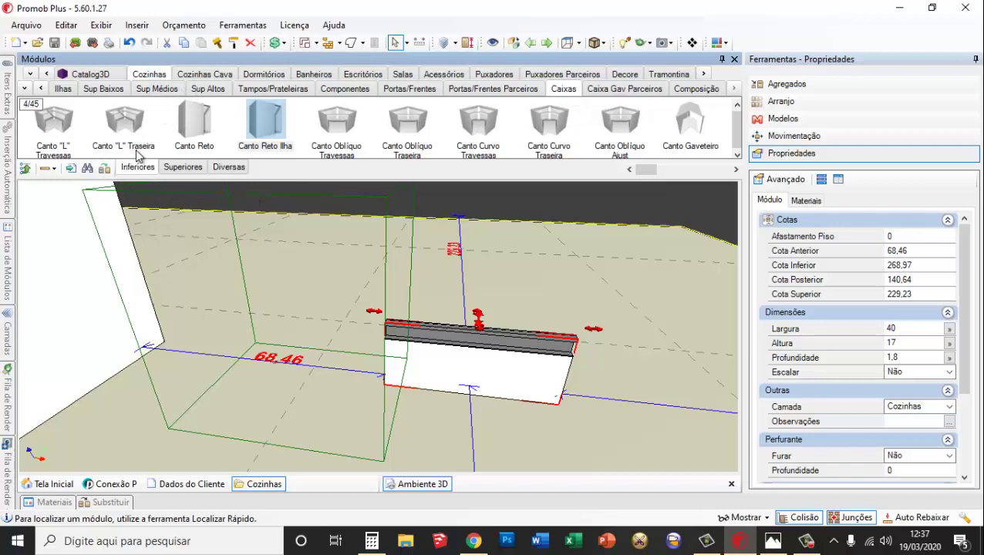
{"action": "key", "text": "Escape"}
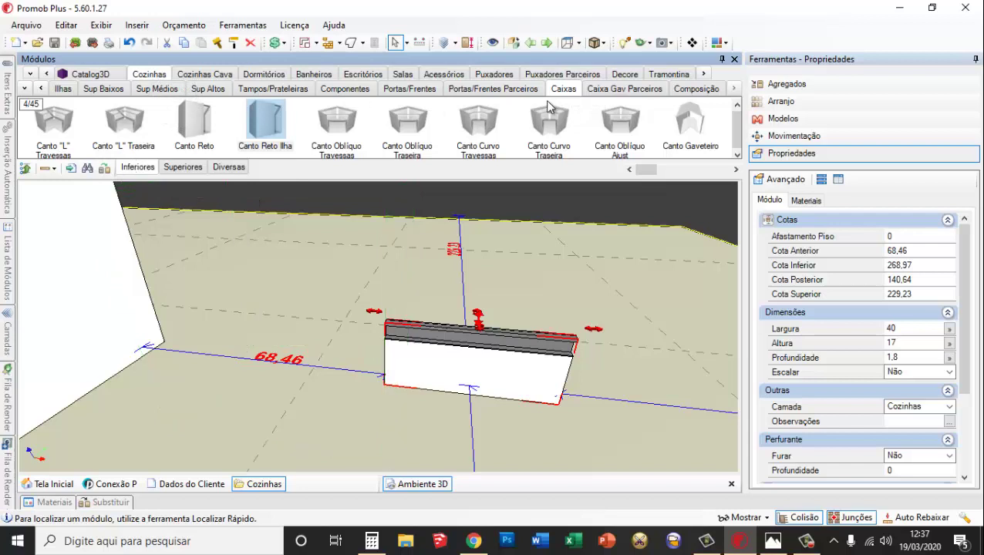
Insert a Conj Lateral Metálica from the Composição category's Gaveta group beside the Gola front
{"action": "left_click", "coordinate": [698, 89]}
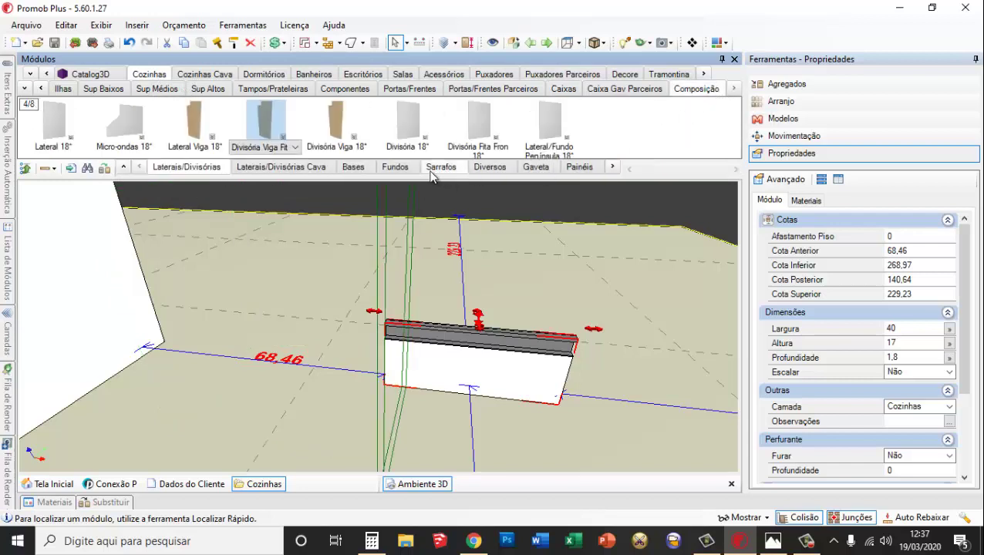
{"action": "left_click", "coordinate": [537, 167]}
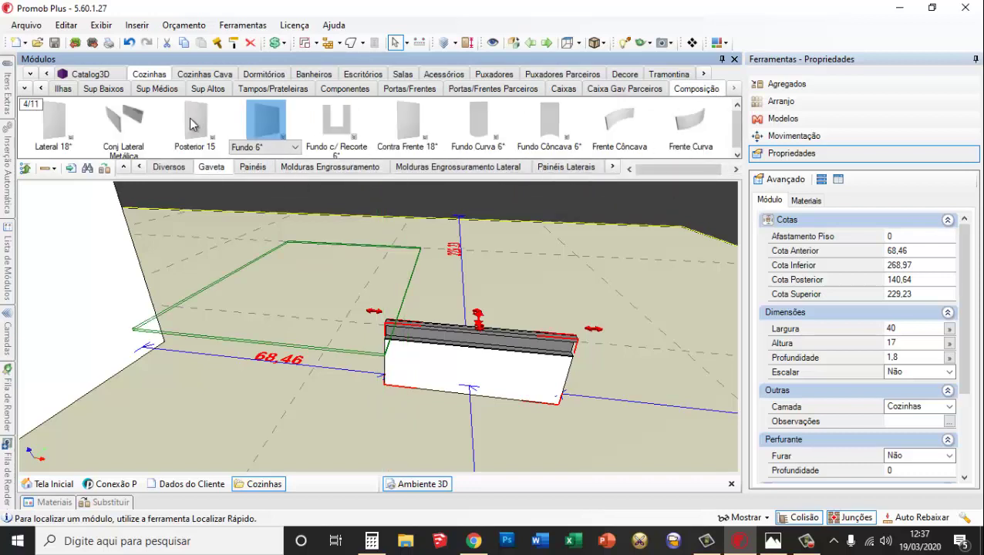
{"action": "left_click", "coordinate": [138, 125]}
{"action": "double_click", "coordinate": [137, 125]}
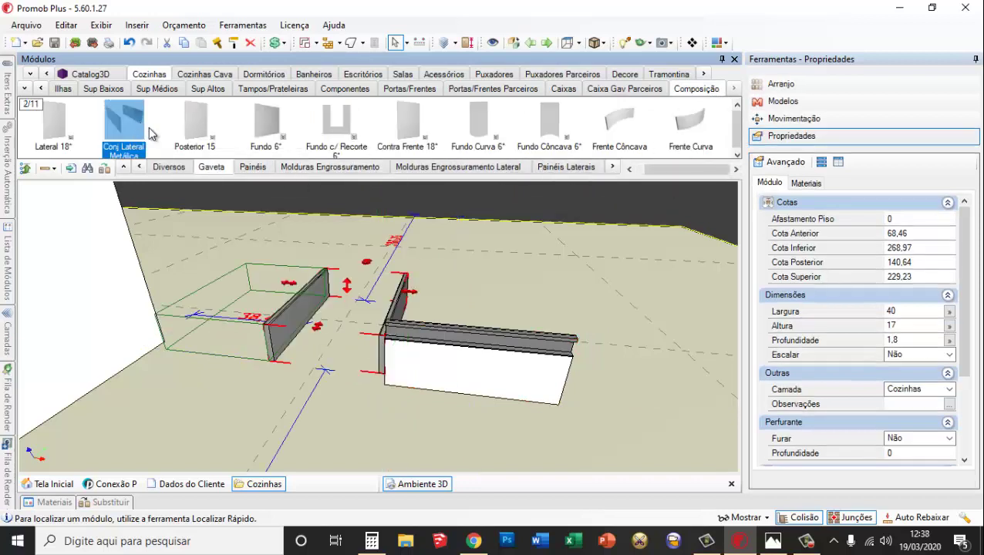
{"action": "scroll", "coordinate": [406, 347], "scroll_direction": "up", "scroll_amount": 2}
{"action": "scroll", "coordinate": [431, 298], "scroll_direction": "down", "scroll_amount": 3}
Reposition the Gola front relative to the metal side set, centred across its front end at X -5, Y -45 and Z -3,25
{"action": "left_click", "coordinate": [432, 298]}
{"action": "middle_click_drag", "start_coordinate": [308, 287], "coordinate": [337, 324]}
{"action": "left_click", "coordinate": [412, 367]}
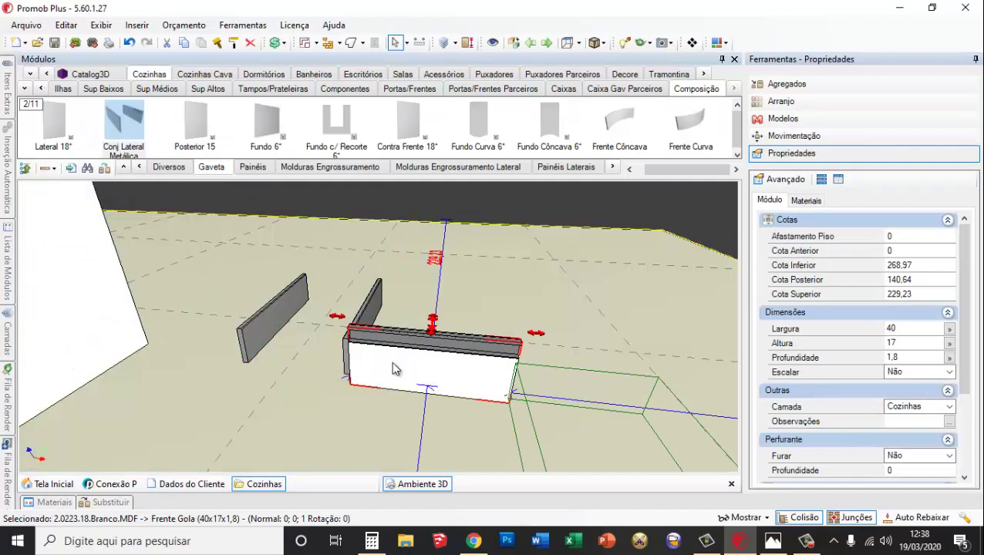
{"action": "left_click", "coordinate": [369, 323]}
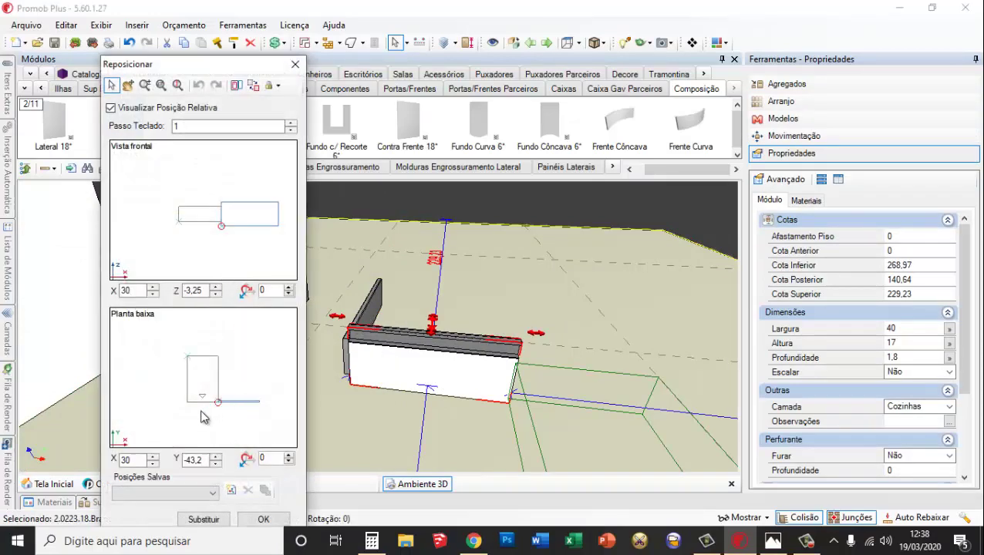
{"action": "scroll", "coordinate": [207, 411], "scroll_direction": "up", "scroll_amount": 2}
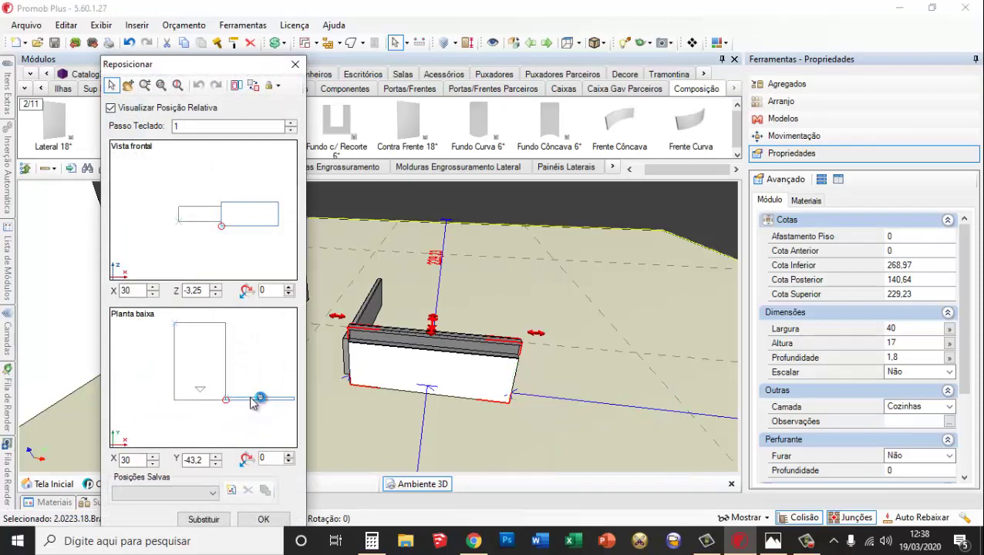
{"action": "left_click", "coordinate": [255, 408]}
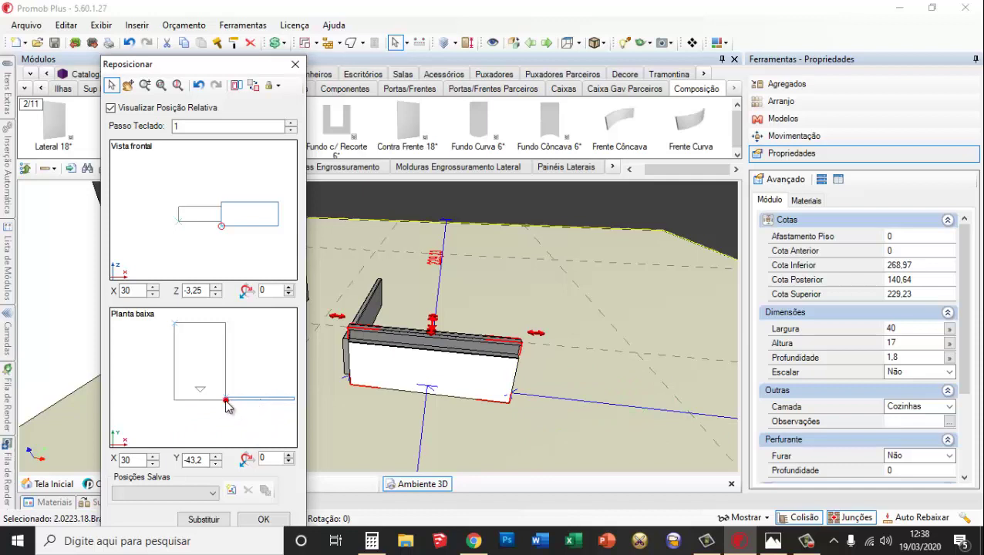
{"action": "left_click_drag", "start_coordinate": [226, 402], "coordinate": [198, 400]}
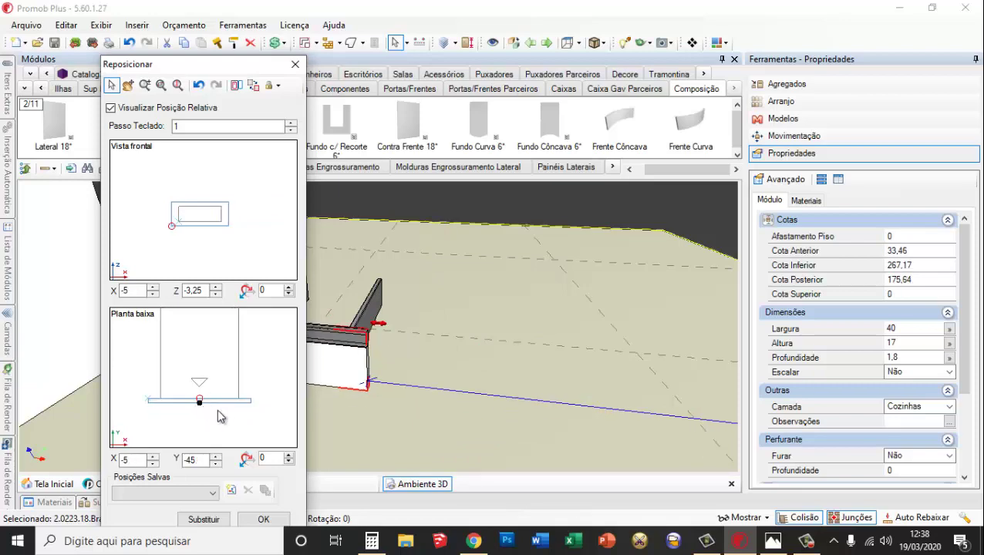
{"action": "left_click", "coordinate": [264, 519]}
{"action": "middle_click_drag", "start_coordinate": [373, 394], "coordinate": [312, 415]}
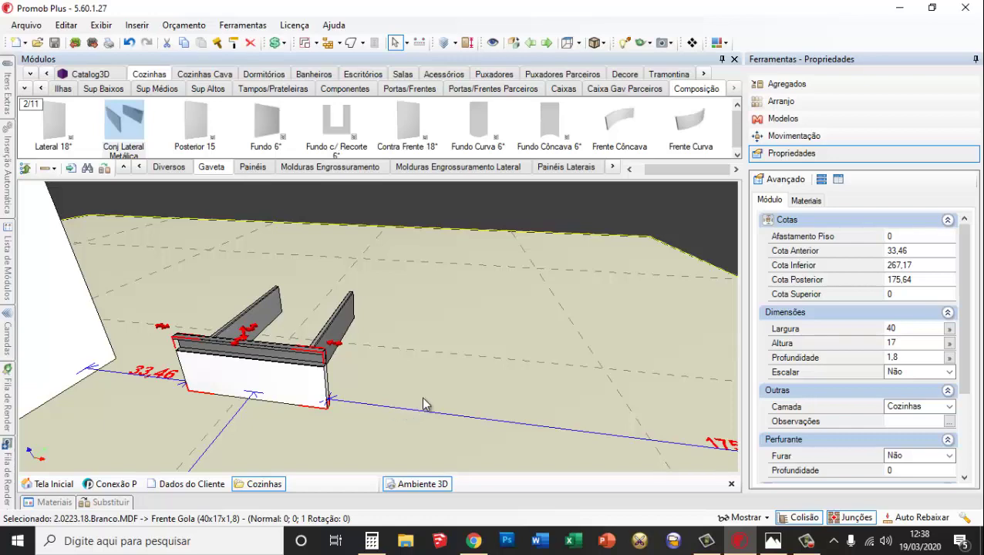
Select the metal side set behind the Gola front, try moving it by hand and undo the move
{"action": "middle_click_drag", "start_coordinate": [415, 394], "coordinate": [184, 327]}
{"action": "scroll", "coordinate": [430, 359], "scroll_direction": "up", "scroll_amount": 5}
{"action": "left_click", "coordinate": [444, 352]}
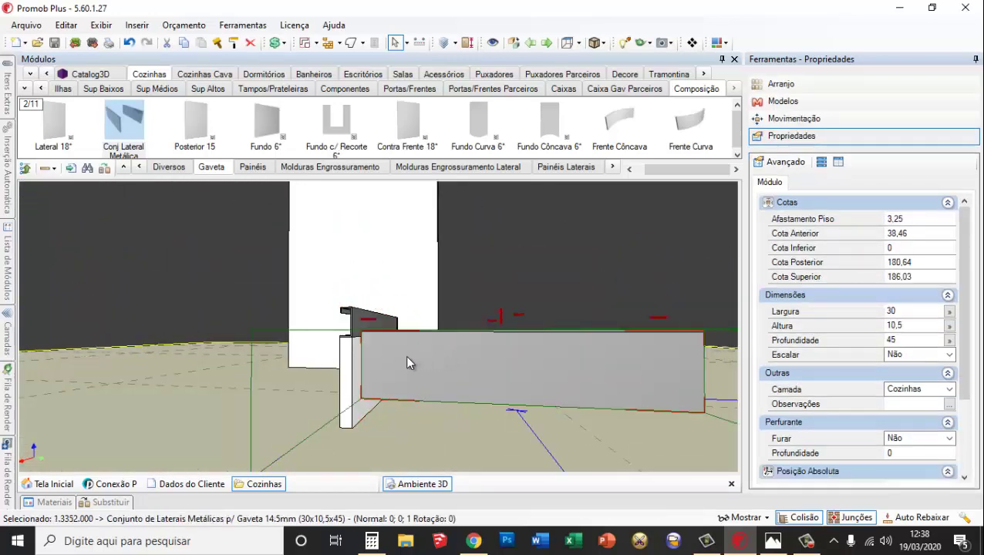
{"action": "middle_click_drag", "start_coordinate": [405, 356], "coordinate": [369, 345]}
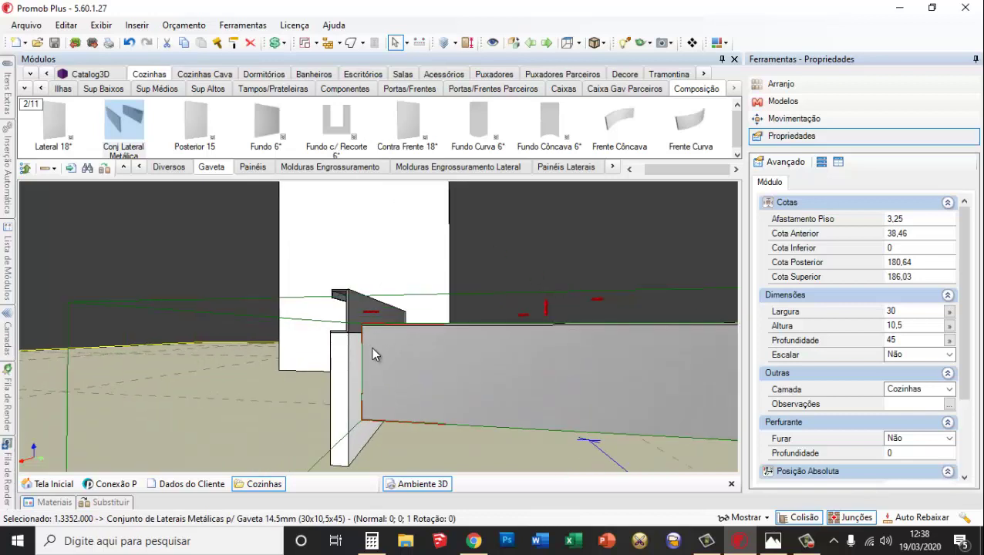
{"action": "left_click_drag", "start_coordinate": [371, 347], "coordinate": [377, 361]}
{"action": "key", "text": "ctrl+z"}
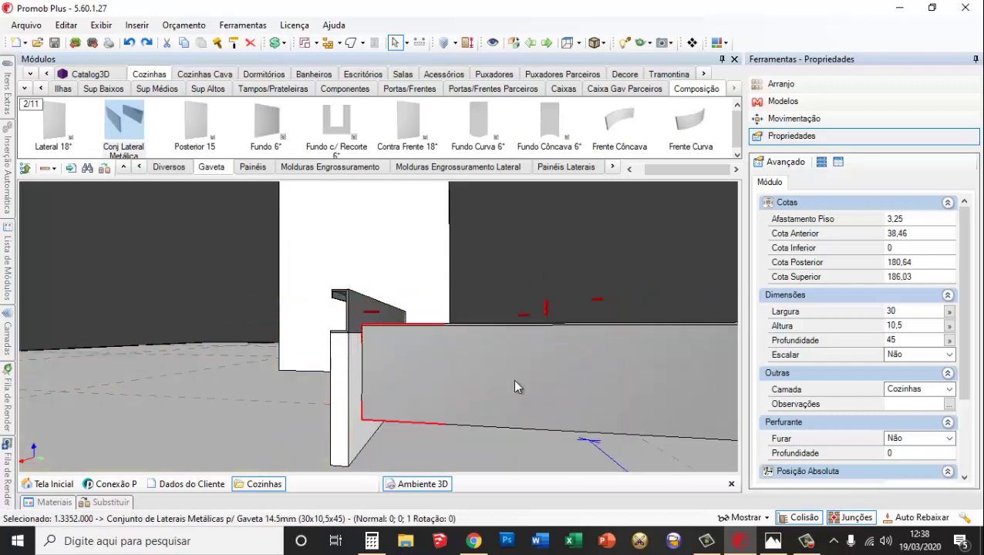
Try Afastamento Piso values of 2 and 3 for the metal side set and settle on 1
{"action": "left_click", "coordinate": [903, 218]}
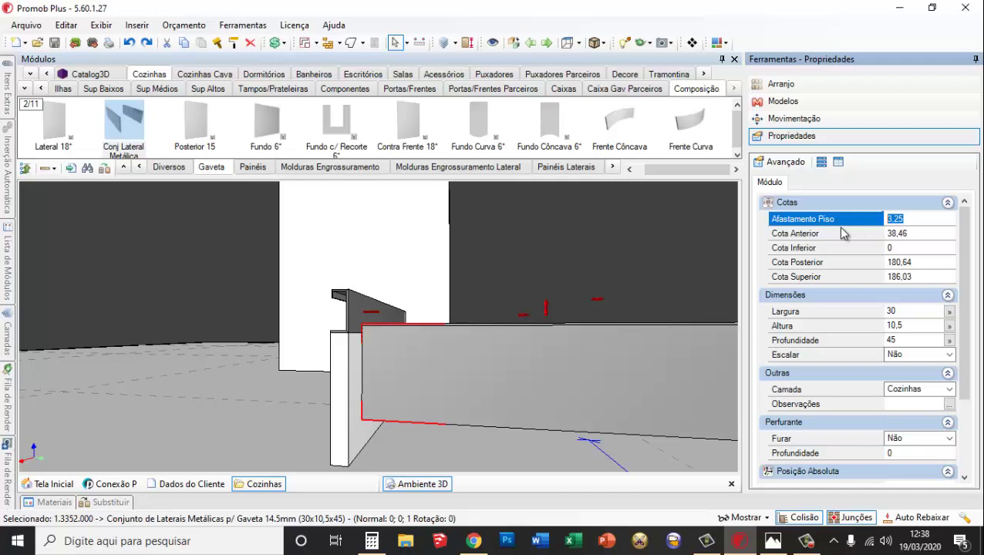
{"action": "type", "text": "2"}
{"action": "key", "text": "Return"}
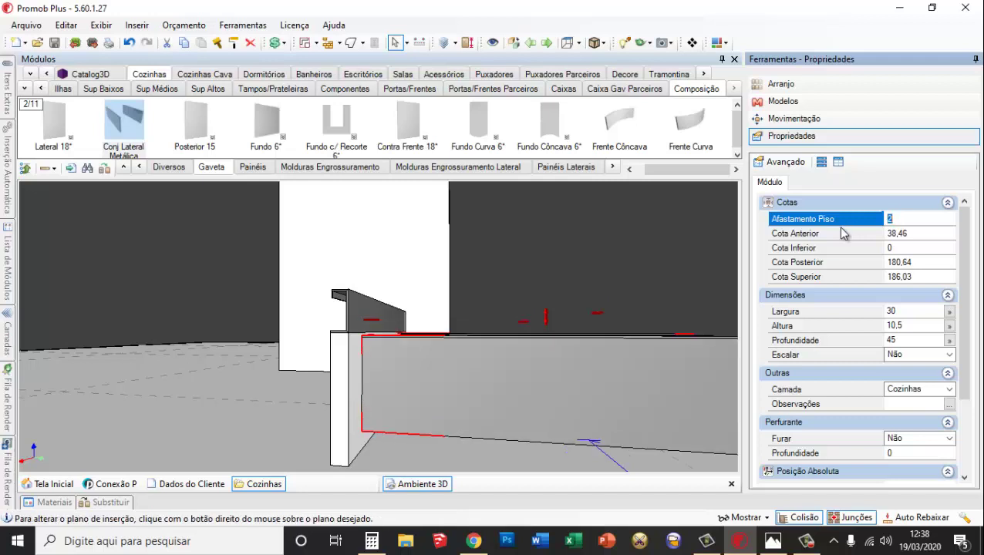
{"action": "type", "text": "3"}
{"action": "key", "text": "Return"}
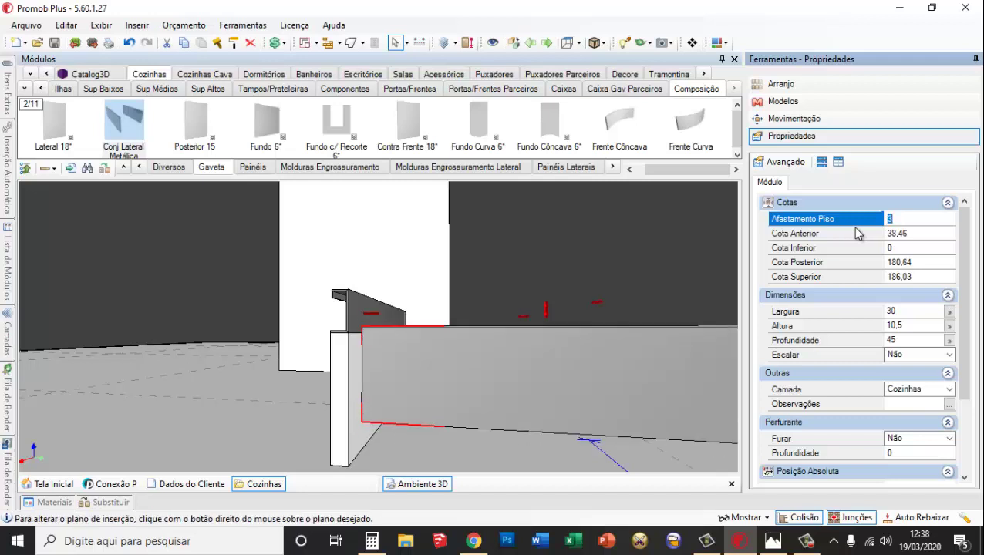
{"action": "type", "text": "1"}
{"action": "key", "text": "Return"}
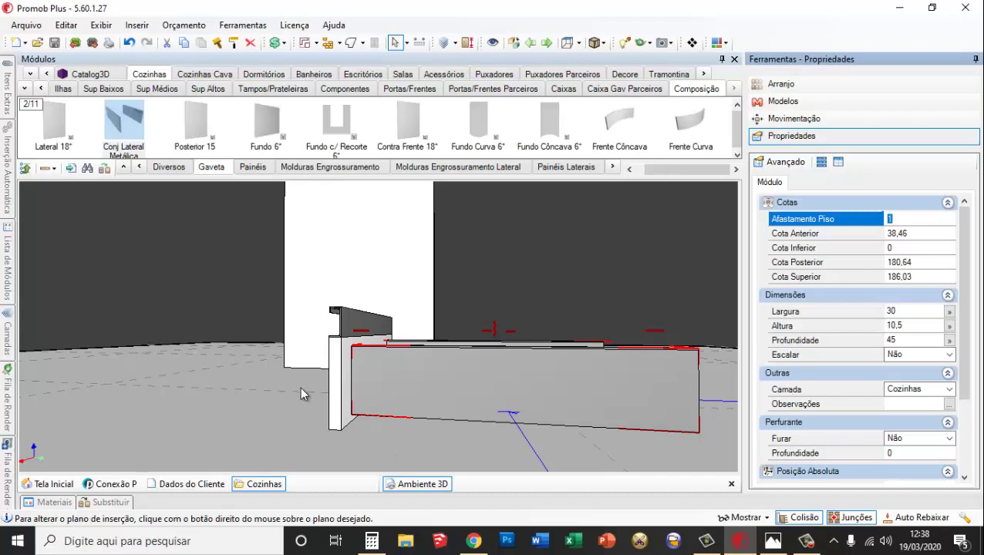
{"action": "scroll", "coordinate": [305, 389], "scroll_direction": "down", "scroll_amount": 3}
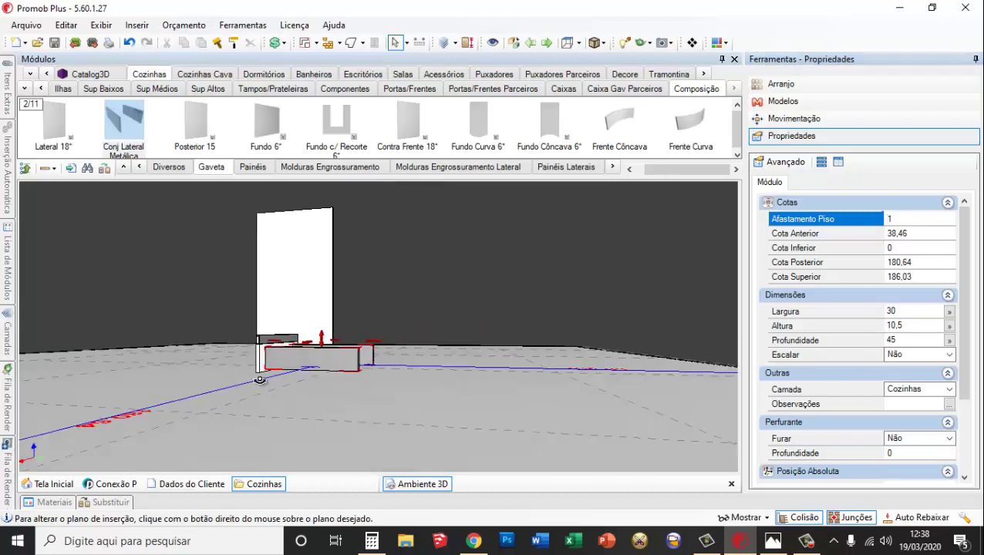
Group the Gola front and the metal side set into one drawer unit
{"action": "middle_click_drag", "start_coordinate": [259, 386], "coordinate": [241, 360]}
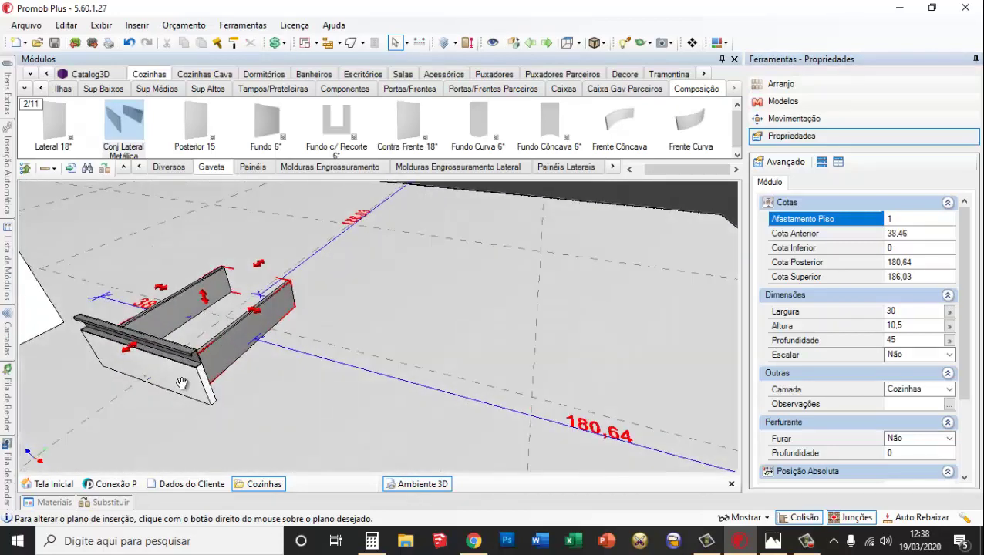
{"action": "left_click", "coordinate": [188, 358]}
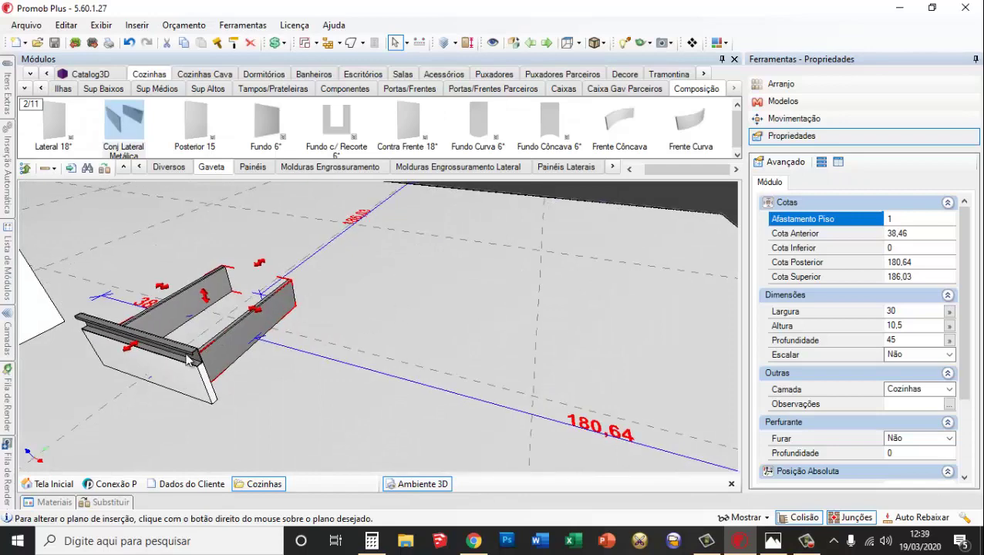
{"action": "middle_click_drag", "start_coordinate": [206, 370], "coordinate": [154, 374]}
{"action": "left_click", "coordinate": [193, 383], "text": "ctrl"}
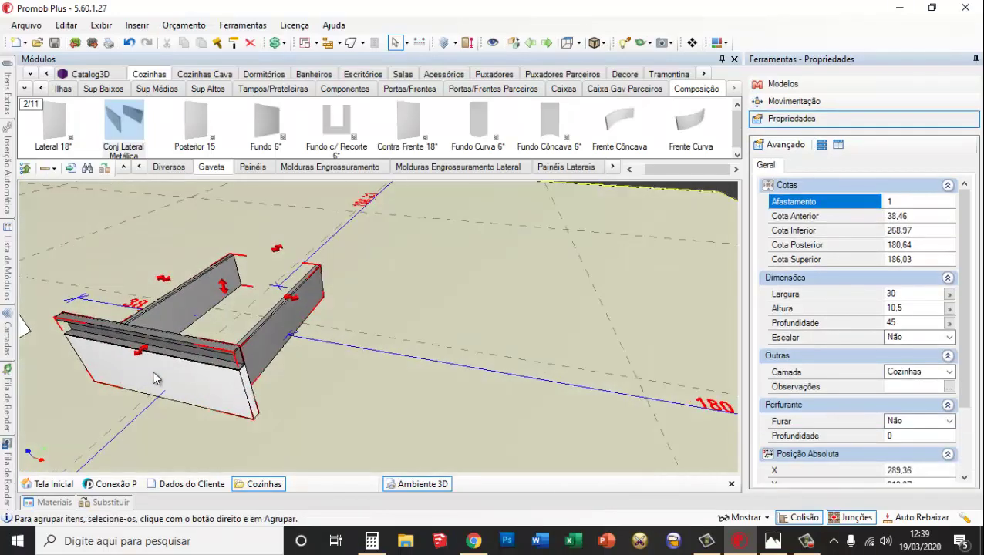
{"action": "right_click", "coordinate": [173, 378]}
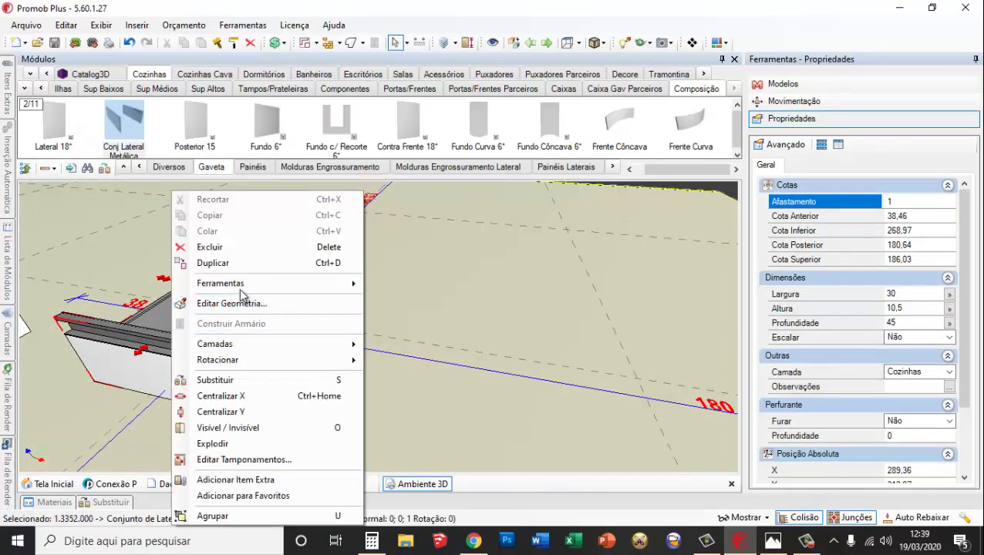
{"action": "left_click", "coordinate": [232, 516]}
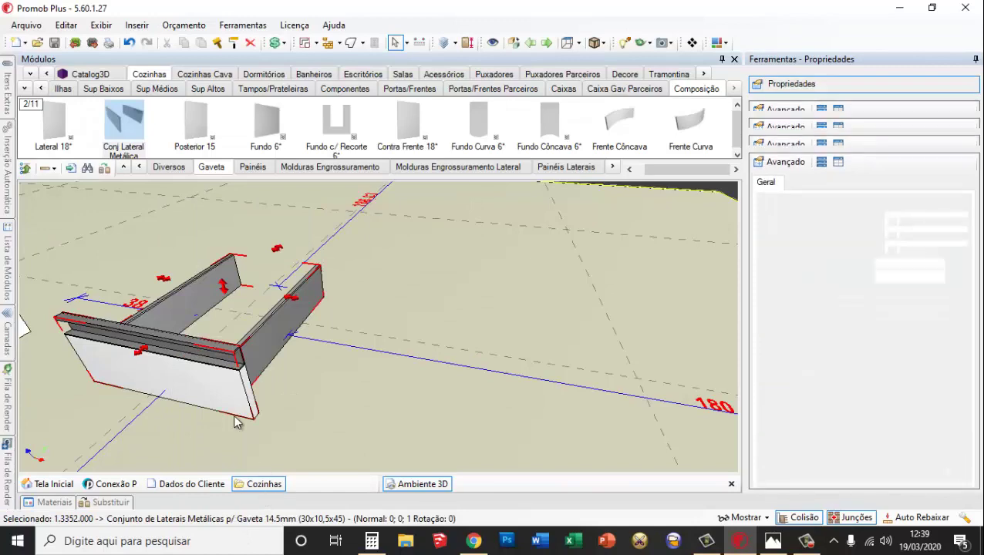
Select the grouped drawer and paste a copy of it into the scene
{"action": "scroll", "coordinate": [163, 384], "scroll_direction": "up", "scroll_amount": 1}
{"action": "left_click", "coordinate": [227, 394]}
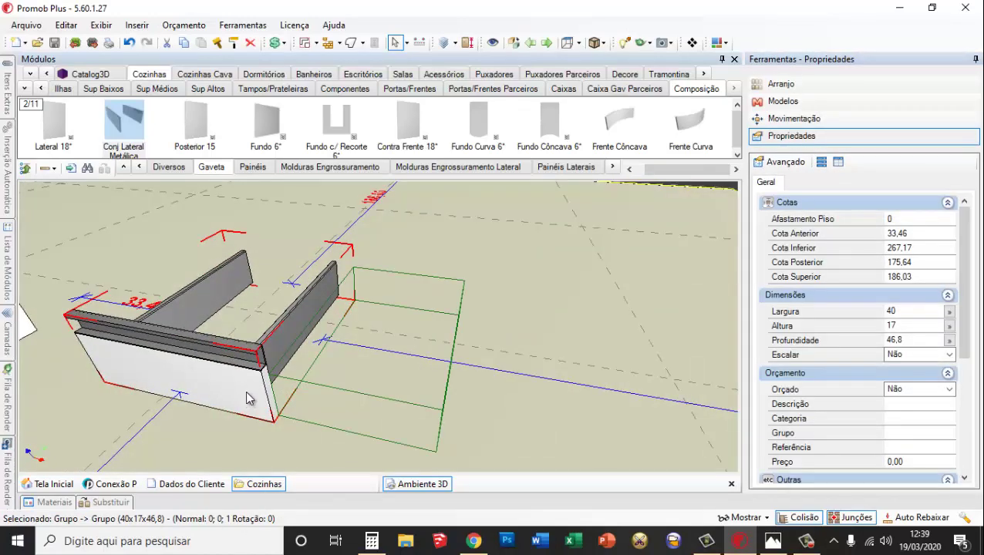
{"action": "scroll", "coordinate": [246, 398], "scroll_direction": "down", "scroll_amount": 2}
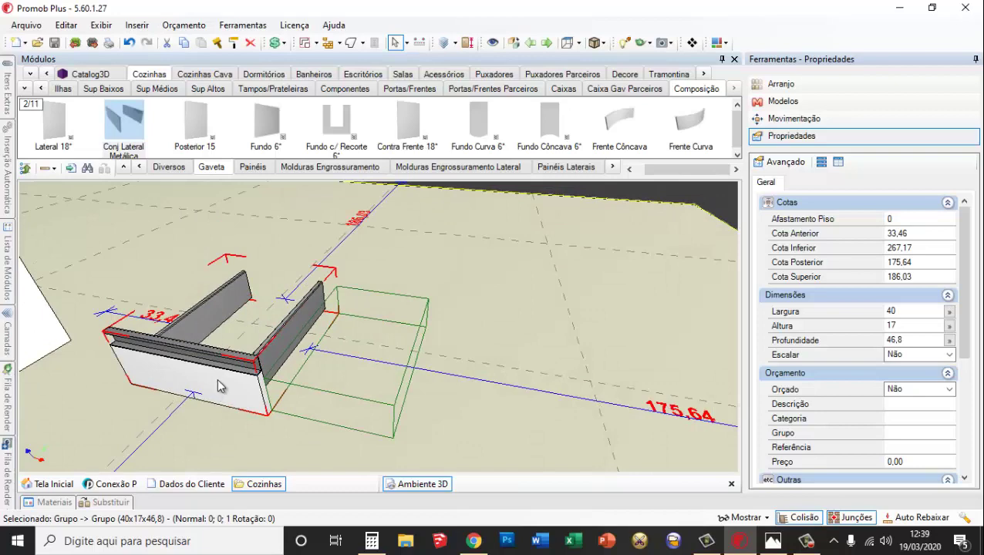
{"action": "key", "text": "ctrl+v"}
{"action": "scroll", "coordinate": [302, 335], "scroll_direction": "down", "scroll_amount": 3}
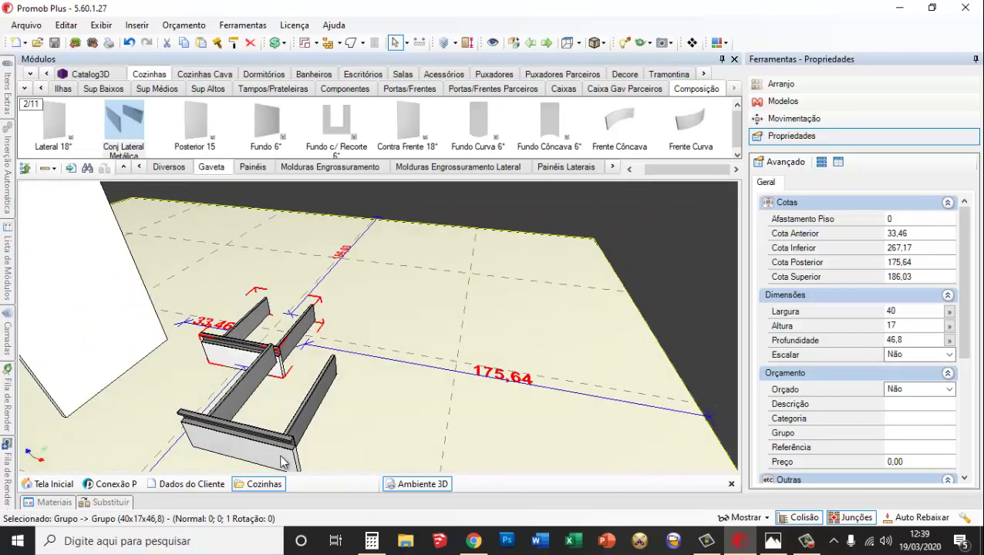
Reposition the drawer copy relative to the original drawer at X 0, Y -46,8 and Z 17
{"action": "left_click_drag", "start_coordinate": [233, 453], "coordinate": [233, 353]}
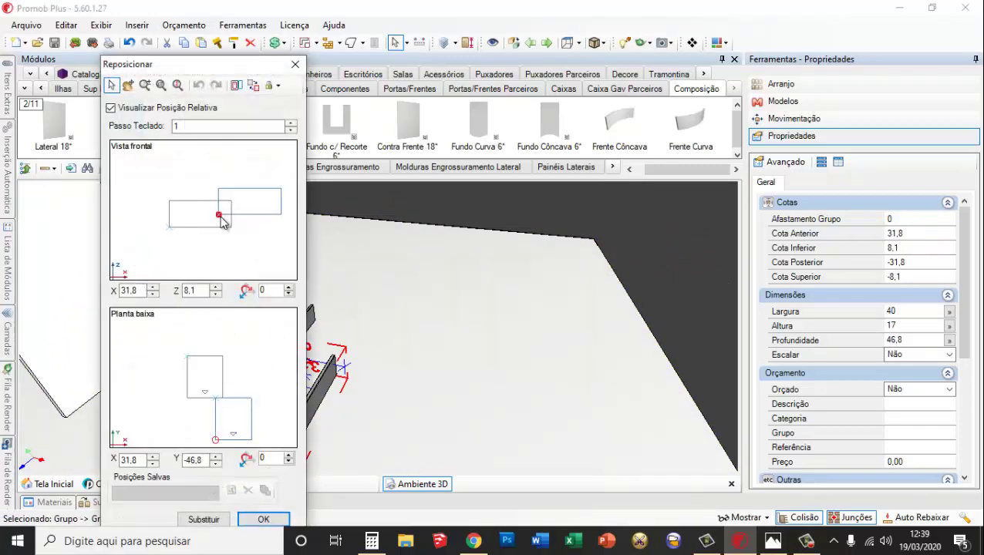
{"action": "left_click_drag", "start_coordinate": [219, 214], "coordinate": [170, 201]}
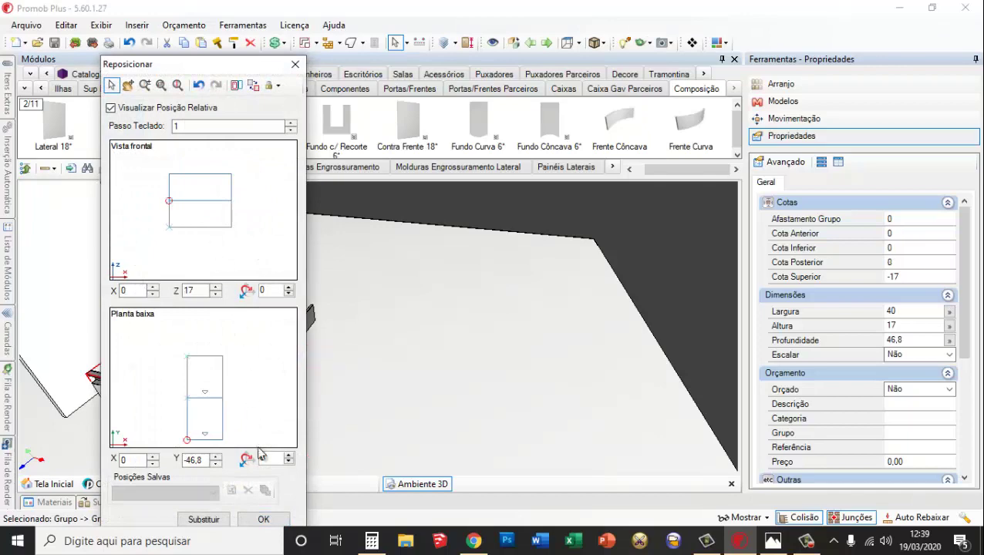
{"action": "left_click", "coordinate": [262, 519]}
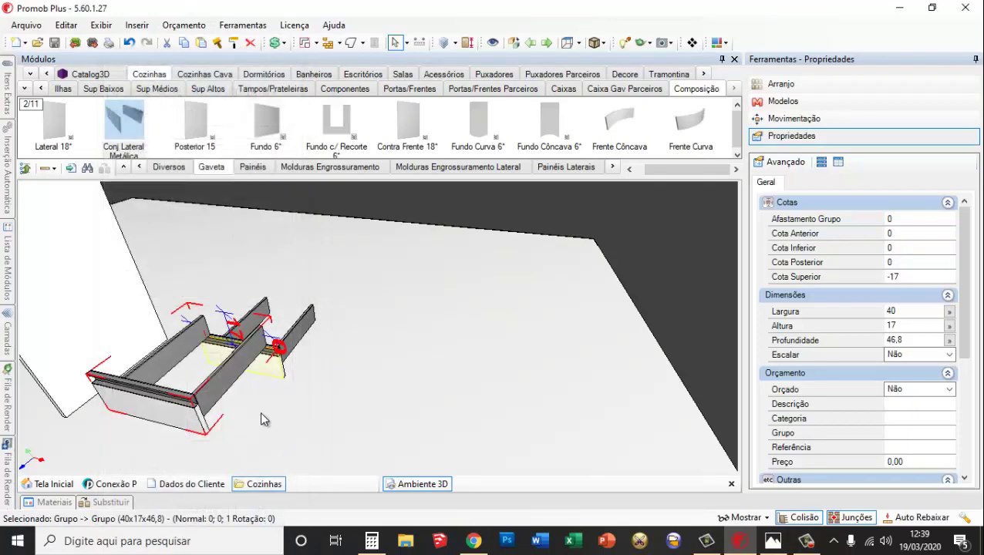
Align the raised drawer copy directly above the original by repositioning it to Y 0, and deselect it
{"action": "double_click", "coordinate": [263, 367]}
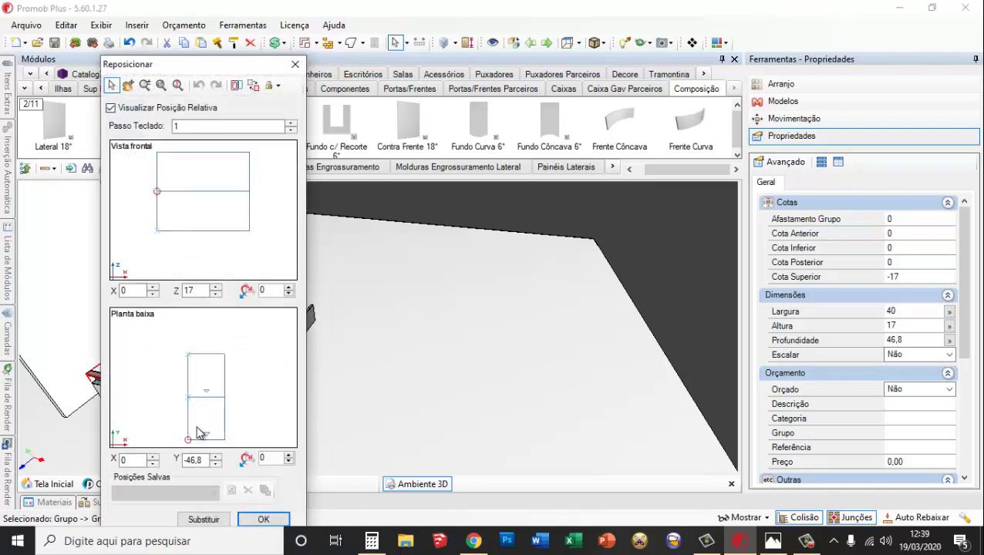
{"action": "left_click_drag", "start_coordinate": [191, 442], "coordinate": [189, 397]}
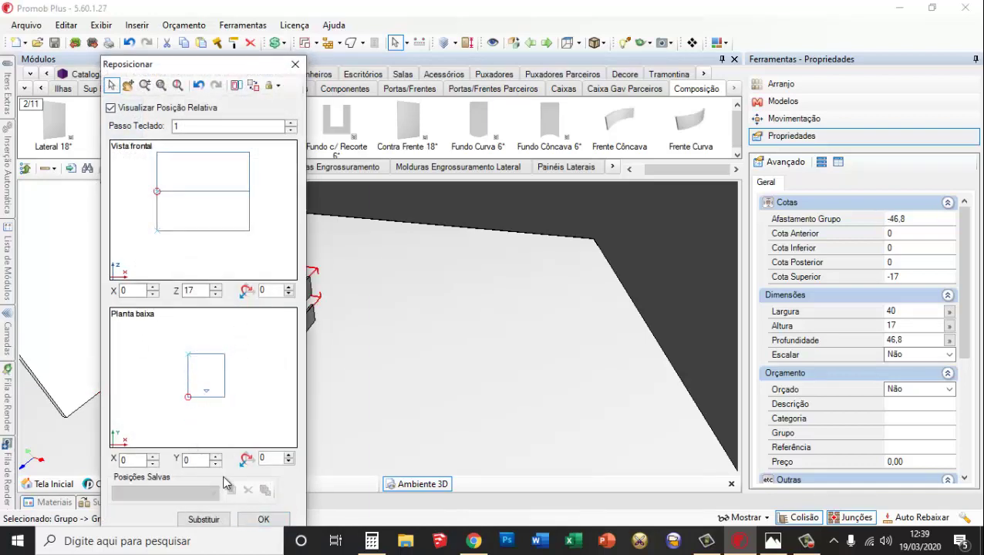
{"action": "left_click", "coordinate": [264, 521]}
{"action": "scroll", "coordinate": [253, 373], "scroll_direction": "up", "scroll_amount": 6}
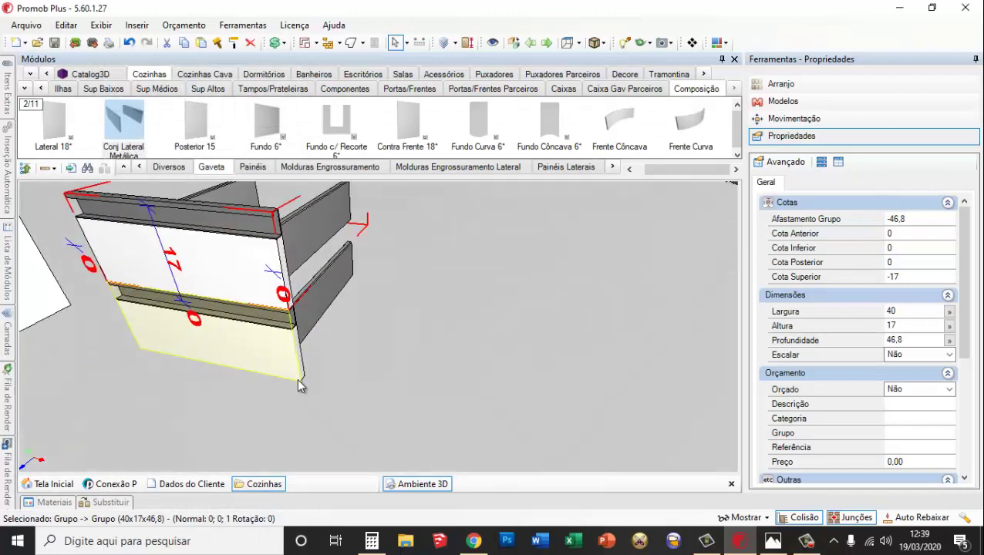
{"action": "scroll", "coordinate": [299, 381], "scroll_direction": "up", "scroll_amount": 1}
{"action": "left_click", "coordinate": [349, 369]}
{"action": "scroll", "coordinate": [279, 340], "scroll_direction": "down", "scroll_amount": 3}
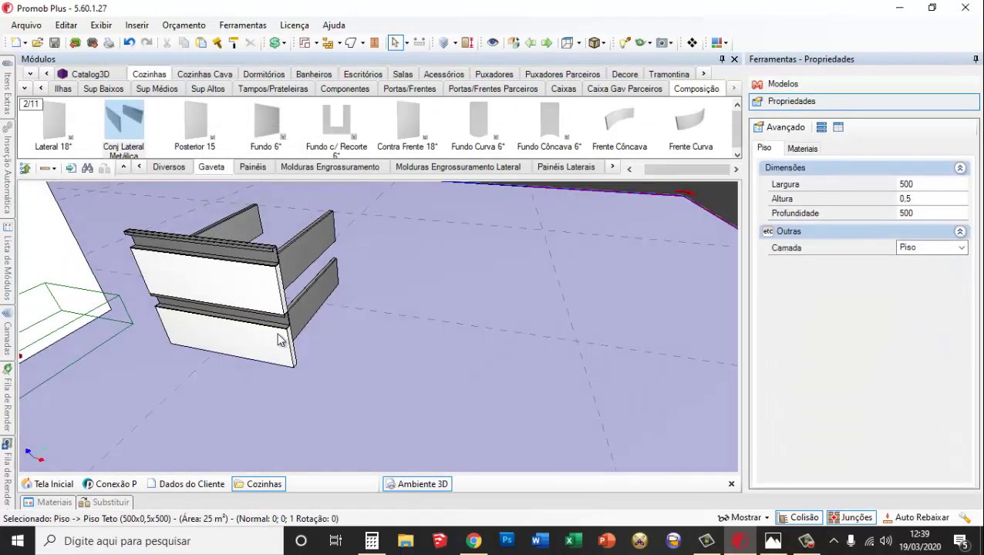
Try a Cota Inferior of 0,03 for the upper drawer and undo the change
{"action": "left_click", "coordinate": [238, 295]}
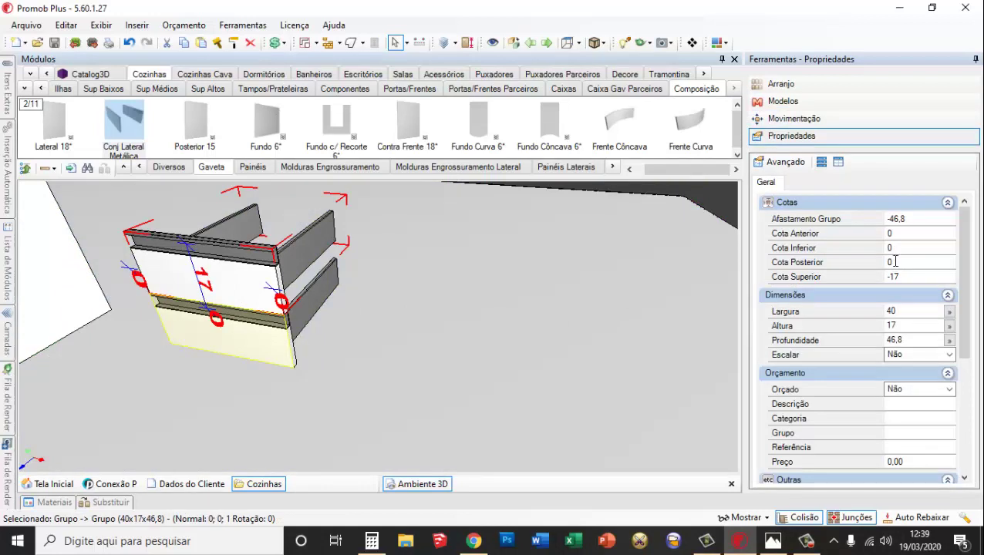
{"action": "left_click", "coordinate": [902, 248]}
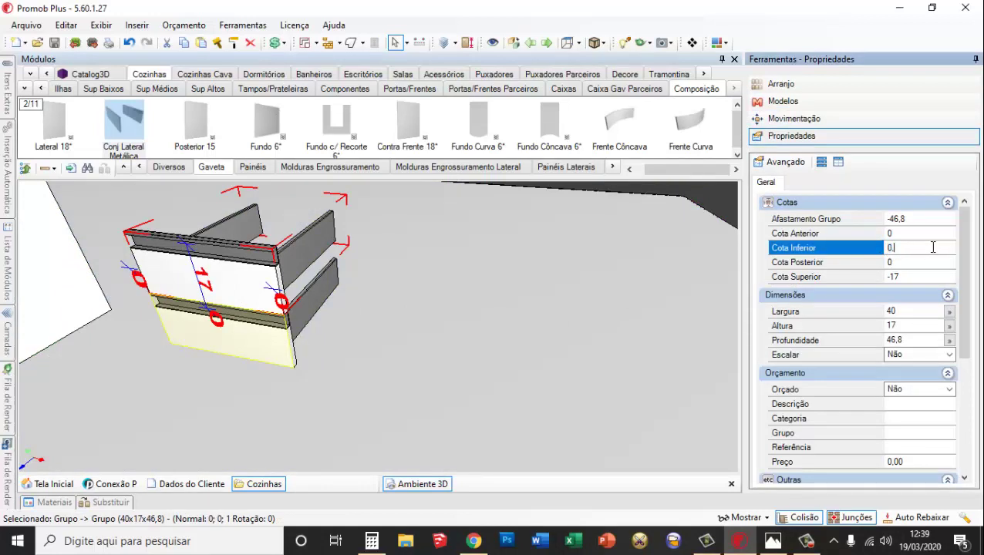
{"action": "type", "text": "0,03"}
{"action": "key", "text": "Return"}
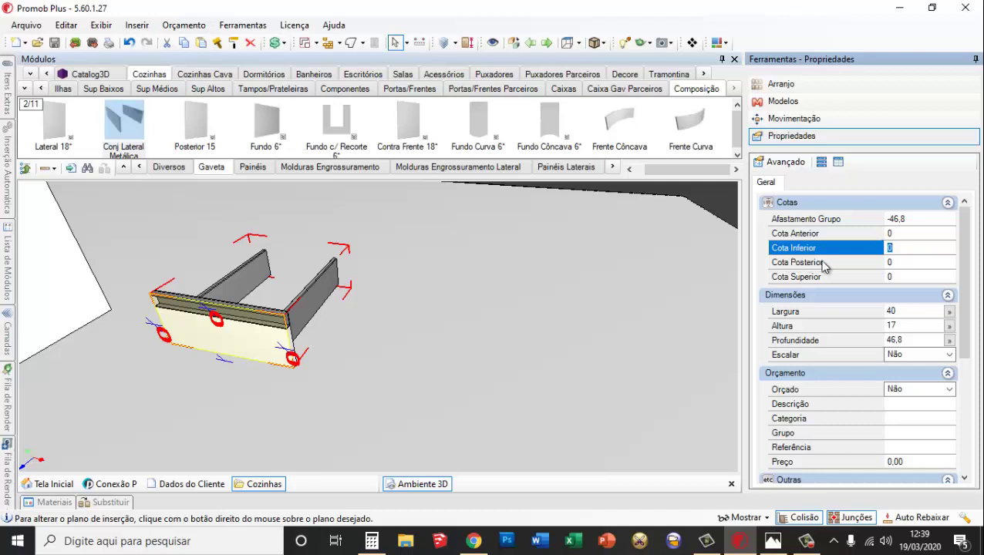
{"action": "left_click", "coordinate": [542, 320]}
{"action": "key", "text": "ctrl+z"}
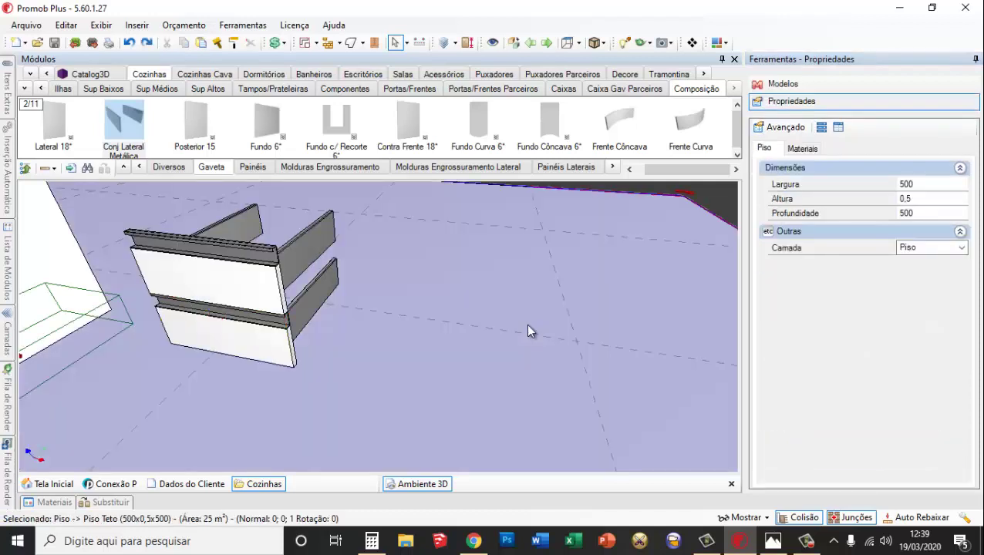
Try an Afastamento Grupo of -47,2 for the upper drawer, inspect the joint between the drawers and undo the change
{"action": "left_click", "coordinate": [229, 296]}
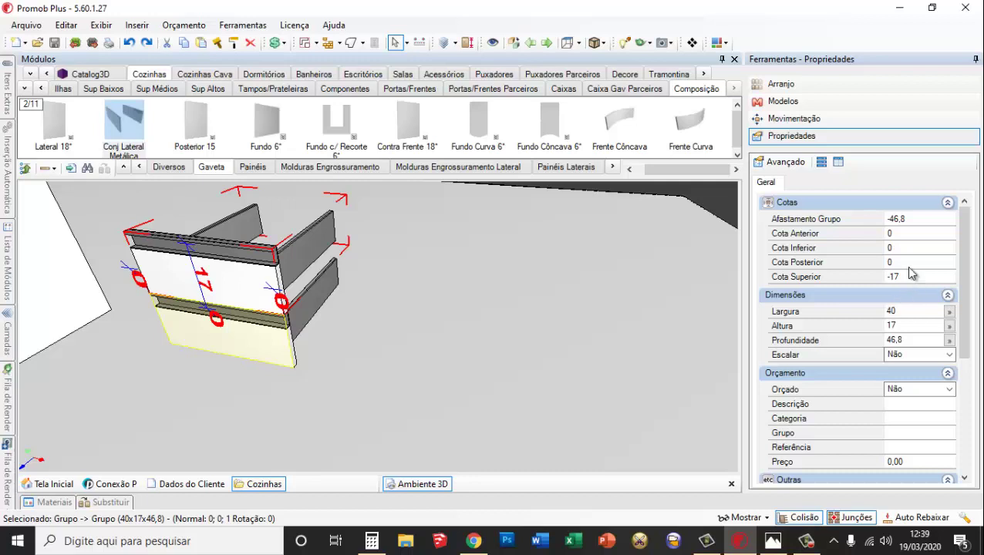
{"action": "left_click", "coordinate": [915, 219]}
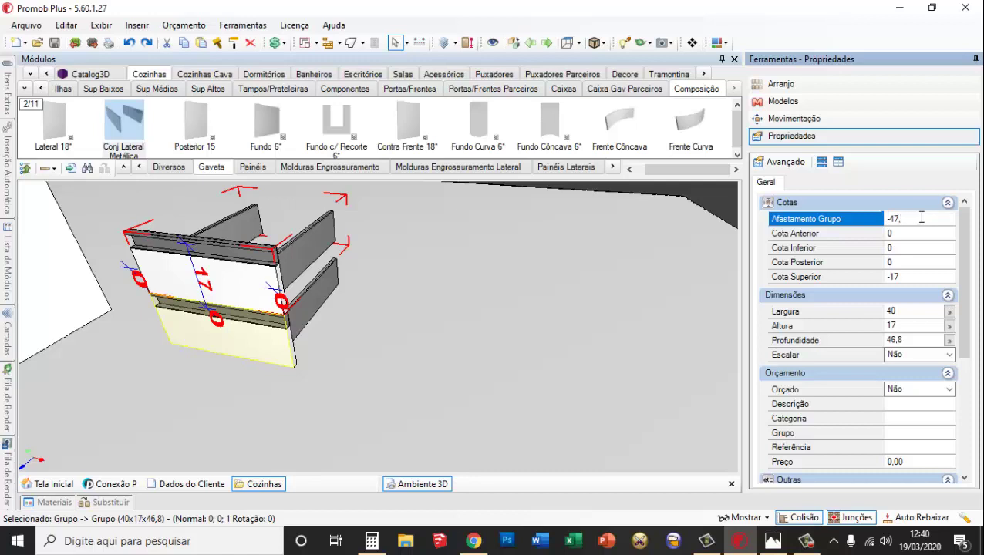
{"action": "key", "text": "Return"}
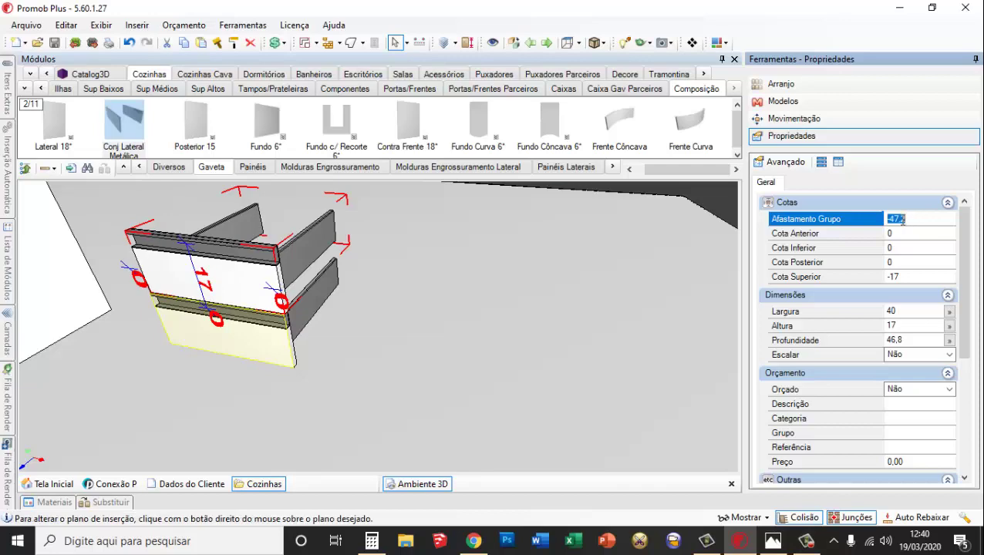
{"action": "scroll", "coordinate": [209, 302], "scroll_direction": "up", "scroll_amount": 5}
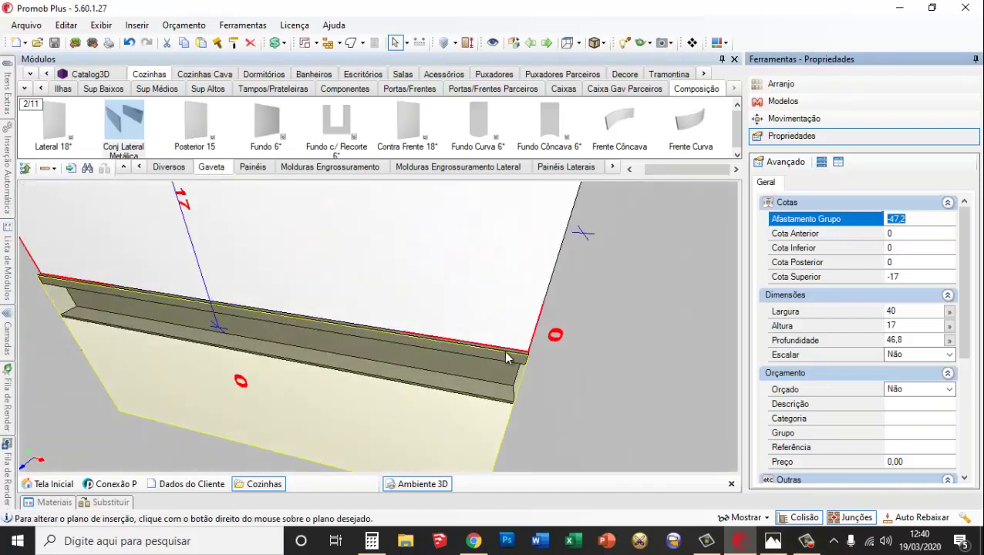
{"action": "left_click", "coordinate": [630, 372]}
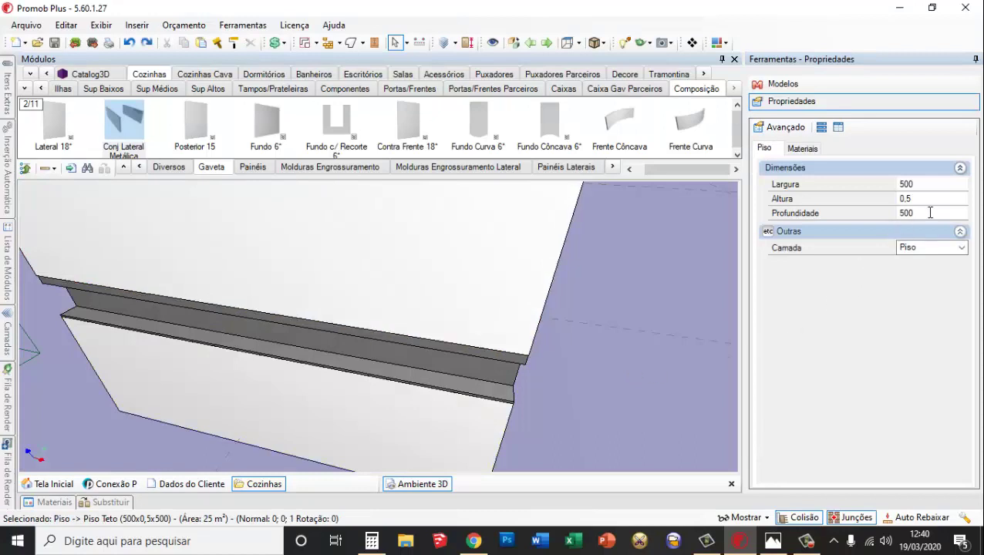
Try editing the upper drawer's Cota Anterior to 1 and set it back to 0
{"action": "left_click", "coordinate": [465, 310]}
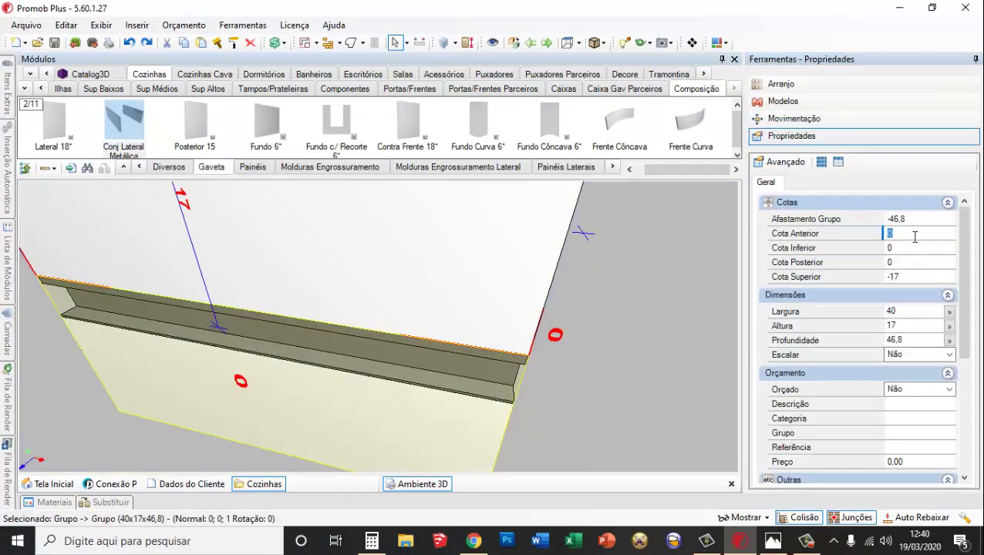
{"action": "left_click", "coordinate": [912, 238]}
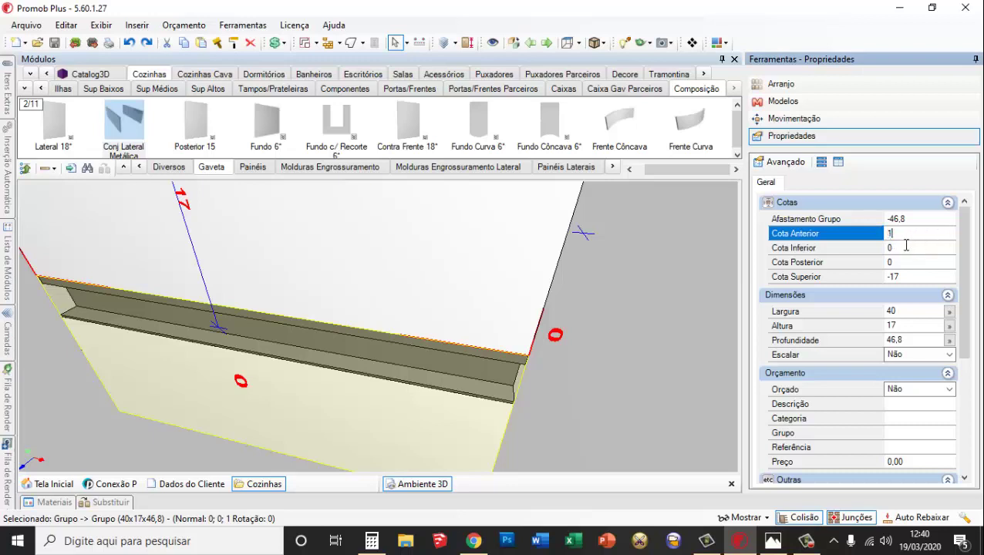
{"action": "key", "text": "BackSpace"}
{"action": "type", "text": "0"}
{"action": "key", "text": "Return"}
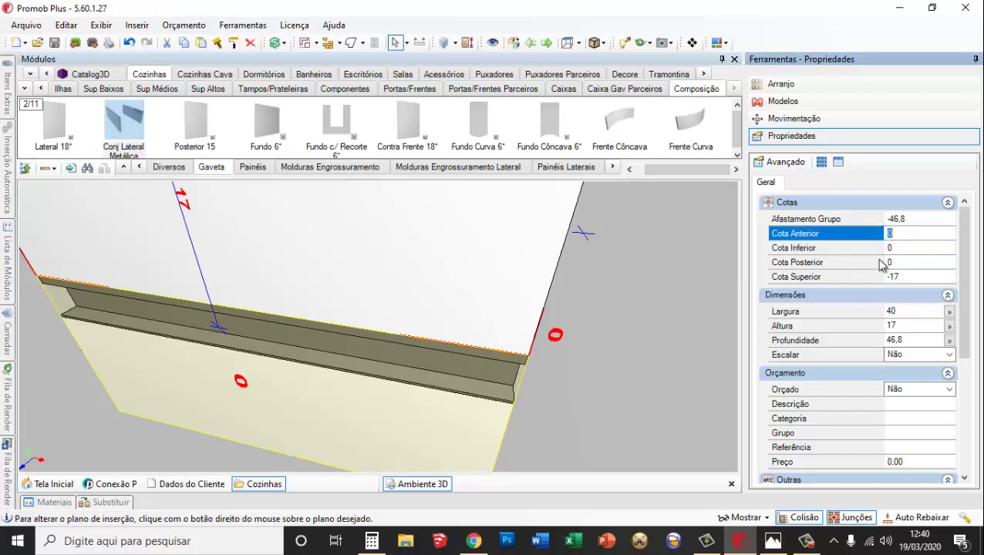
{"action": "key", "text": "BackSpace"}
{"action": "type", "text": "0"}
{"action": "key", "text": "Return"}
Try Cota Superior values of -17,5 and 0 for the upper drawer and restore it to -17
{"action": "left_click", "coordinate": [908, 277]}
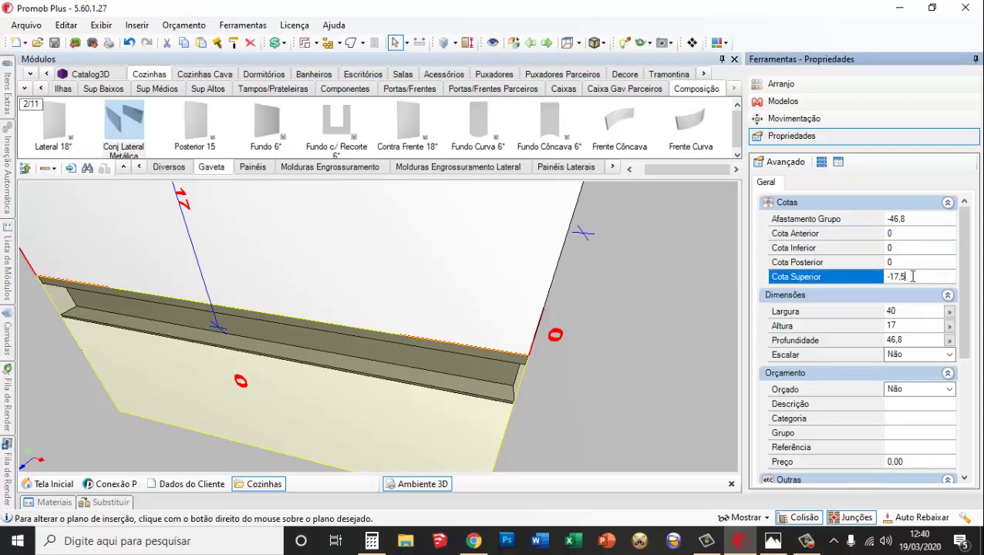
{"action": "key", "text": "BackSpace"}
{"action": "key", "text": "BackSpace"}
{"action": "key", "text": "BackSpace"}
{"action": "key", "text": "BackSpace"}
{"action": "key", "text": "BackSpace"}
{"action": "type", "text": "0"}
{"action": "key", "text": "Return"}
{"action": "scroll", "coordinate": [604, 314], "scroll_direction": "down", "scroll_amount": 10}
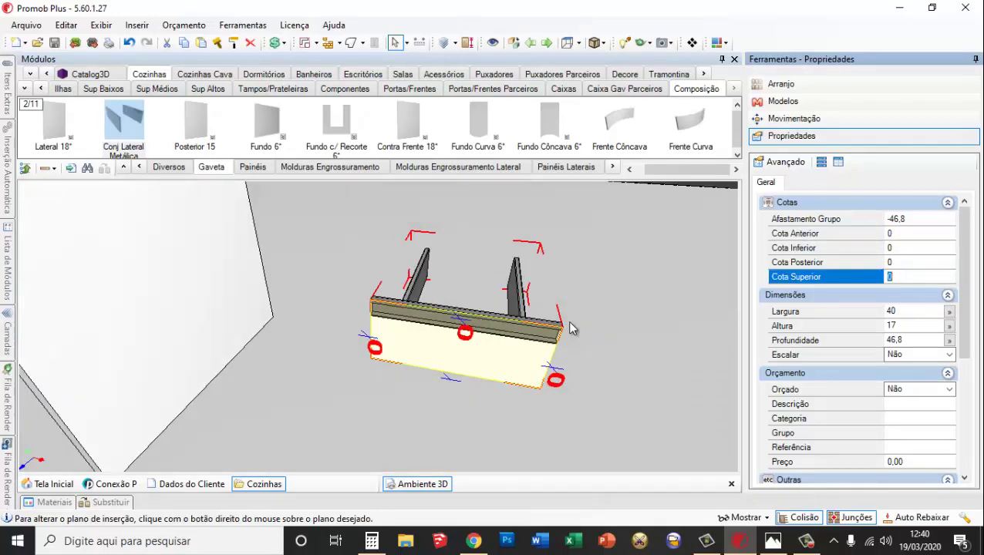
{"action": "scroll", "coordinate": [636, 274], "scroll_direction": "up", "scroll_amount": 3}
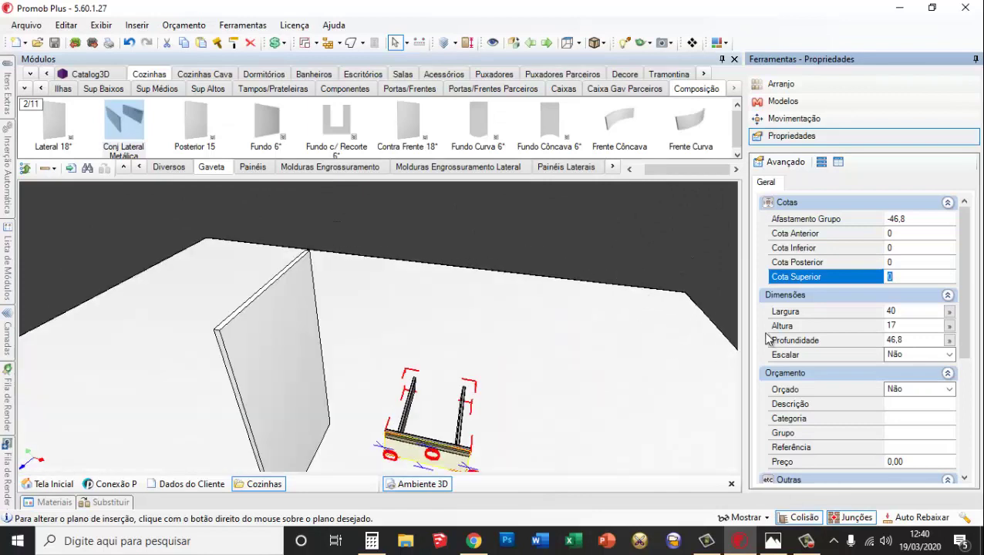
{"action": "type", "text": "-17"}
{"action": "key", "text": "Return"}
{"action": "key", "text": "Return"}
{"action": "left_click", "coordinate": [528, 420]}
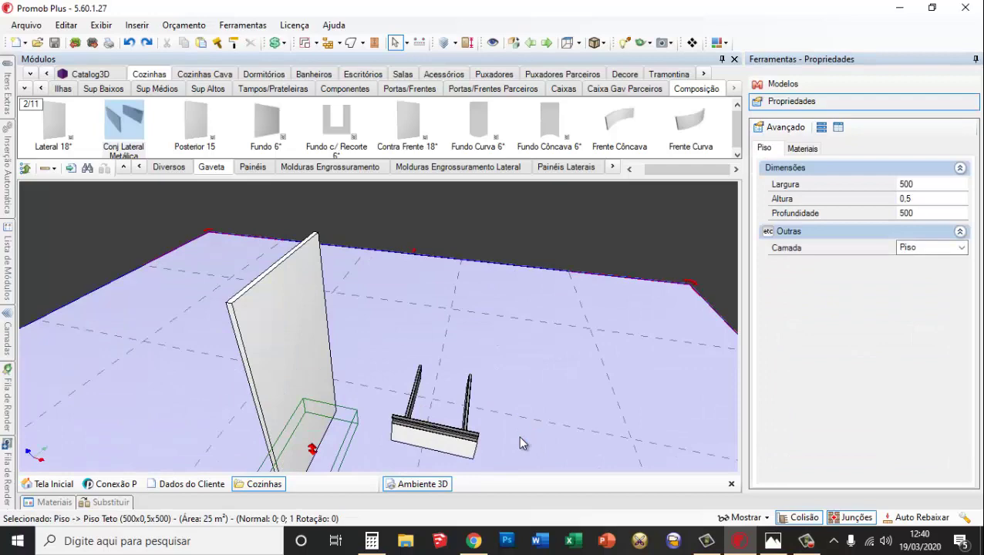
Select the upper drawer, paste a third drawer copy in front of the stack and clear the selection
{"action": "scroll", "coordinate": [455, 423], "scroll_direction": "up", "scroll_amount": 3}
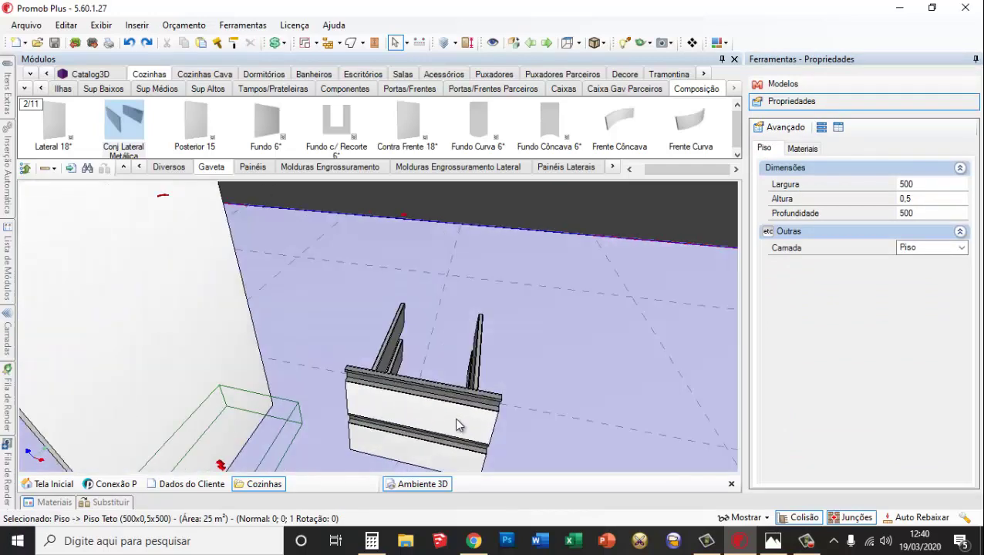
{"action": "left_click", "coordinate": [455, 423]}
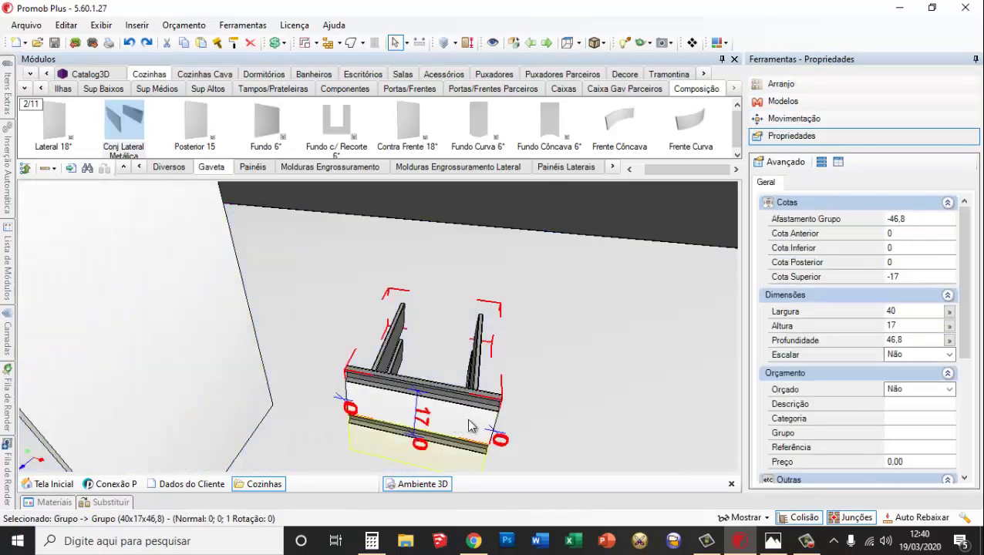
{"action": "key", "text": "ctrl+v"}
{"action": "scroll", "coordinate": [531, 304], "scroll_direction": "down", "scroll_amount": 3}
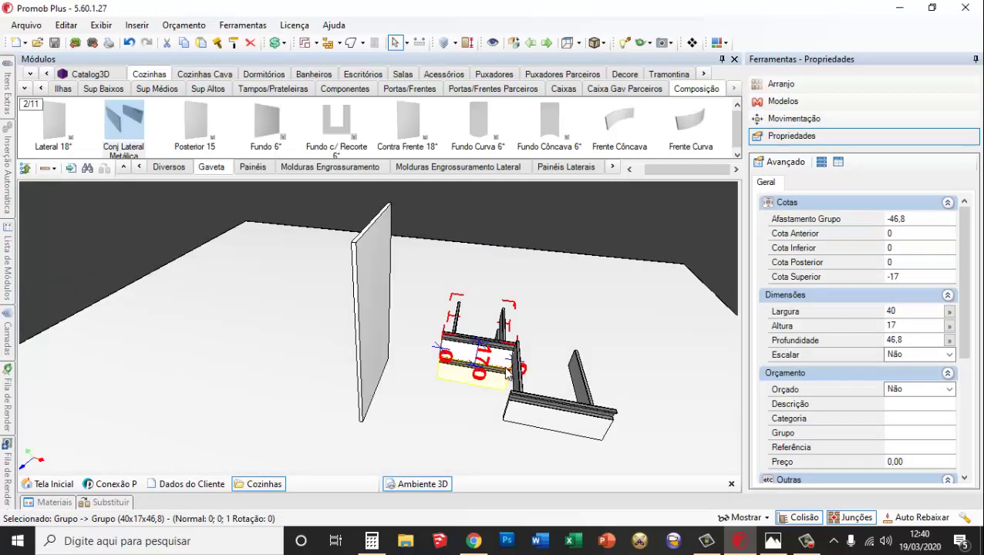
{"action": "scroll", "coordinate": [506, 372], "scroll_direction": "up", "scroll_amount": 1}
{"action": "left_click", "coordinate": [475, 413]}
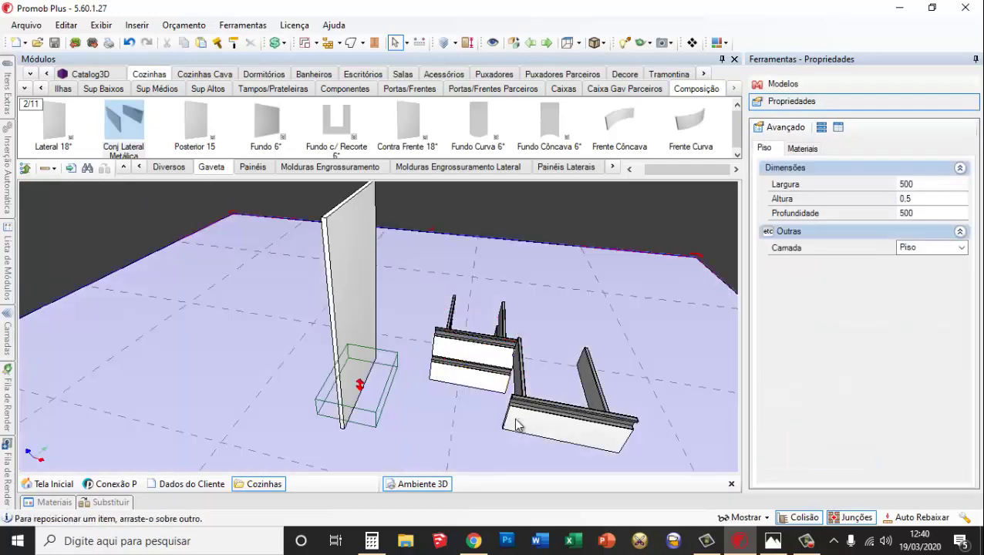
Reposition the third drawer copy relative to the upper drawer at X 0 and Z 17, aligning it in depth on top of the stack
{"action": "right_click", "coordinate": [516, 420]}
{"action": "left_click", "coordinate": [507, 421]}
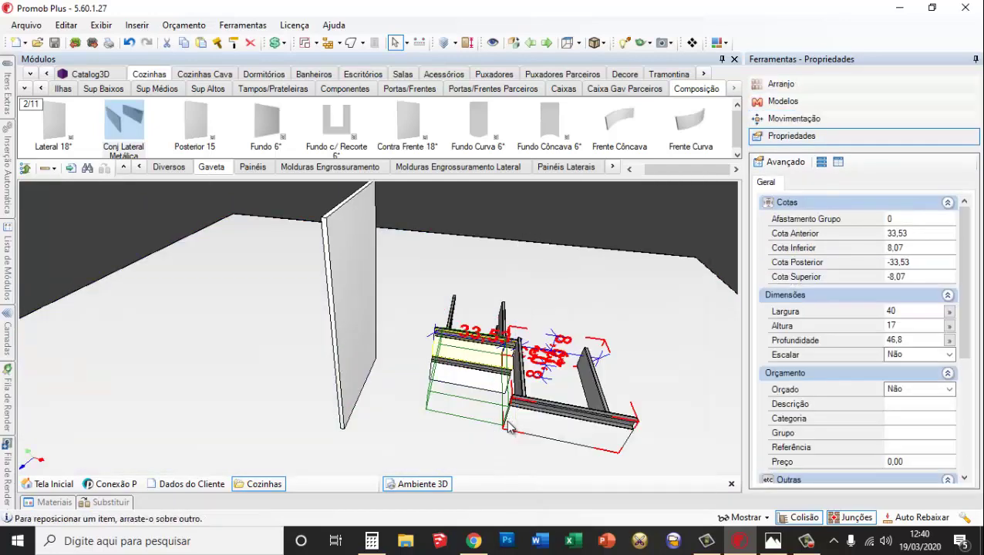
{"action": "double_click", "coordinate": [471, 356]}
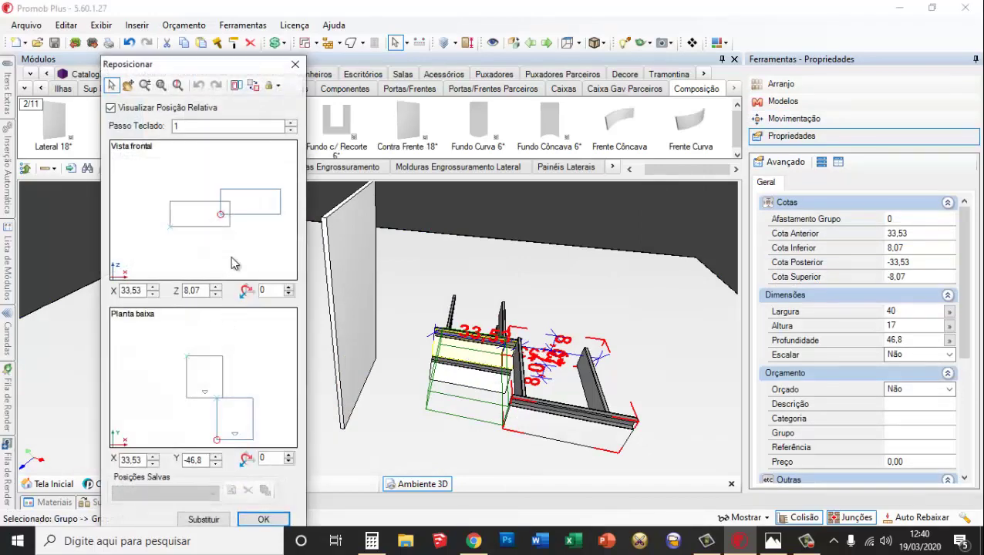
{"action": "left_click_drag", "start_coordinate": [221, 216], "coordinate": [170, 201]}
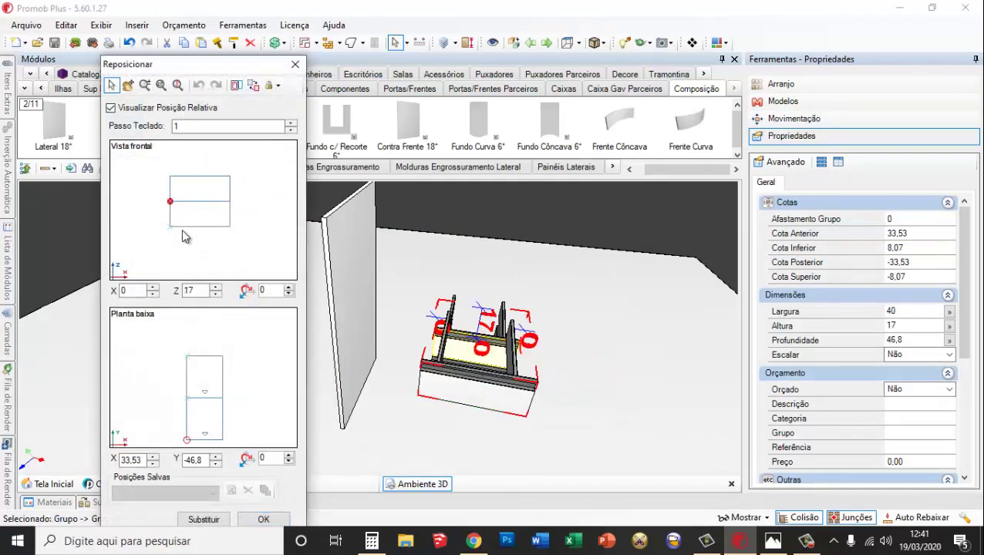
{"action": "left_click_drag", "start_coordinate": [188, 443], "coordinate": [194, 401]}
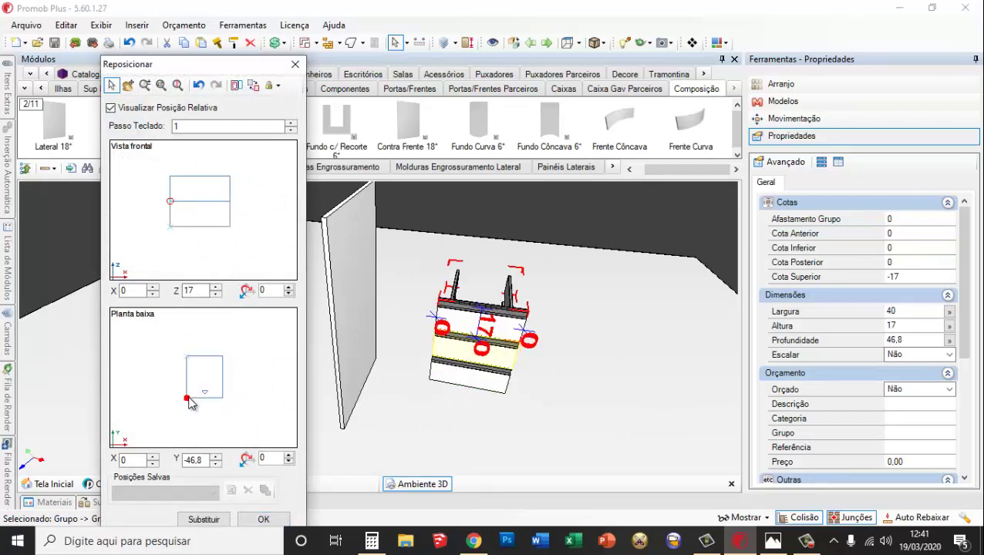
{"action": "left_click", "coordinate": [267, 519]}
{"action": "left_click", "coordinate": [481, 464]}
{"action": "scroll", "coordinate": [476, 362], "scroll_direction": "up", "scroll_amount": 5}
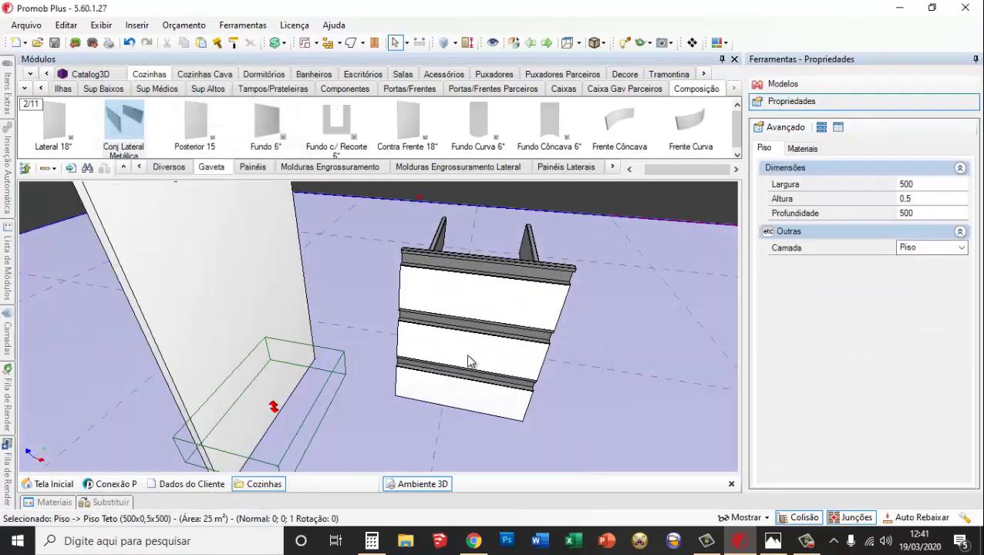
{"action": "scroll", "coordinate": [468, 361], "scroll_direction": "down", "scroll_amount": 4}
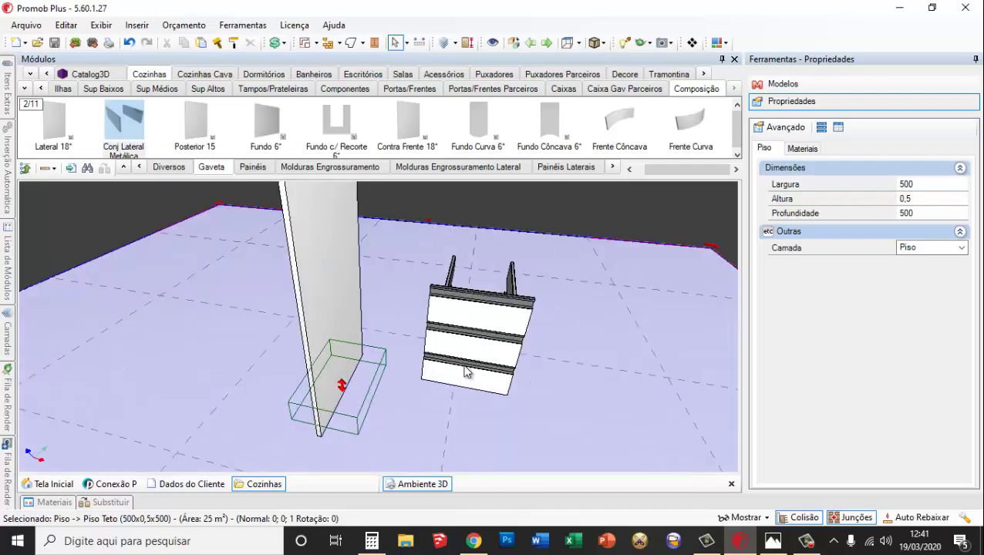
Move the Lateral 18 side panel against the side of the three-drawer stack, flush with the bottom drawer's front corner
{"action": "left_click", "coordinate": [337, 354]}
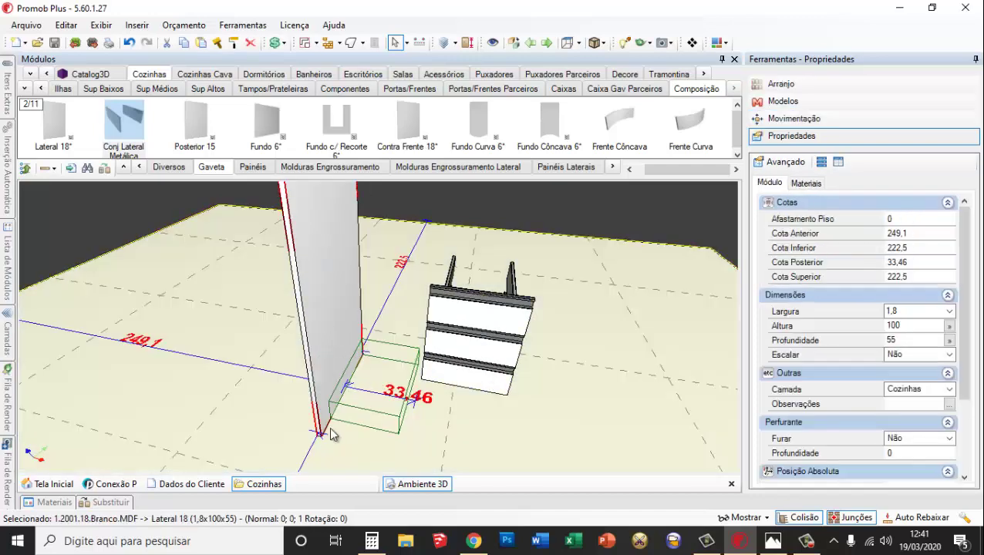
{"action": "left_click_drag", "start_coordinate": [330, 434], "coordinate": [517, 355]}
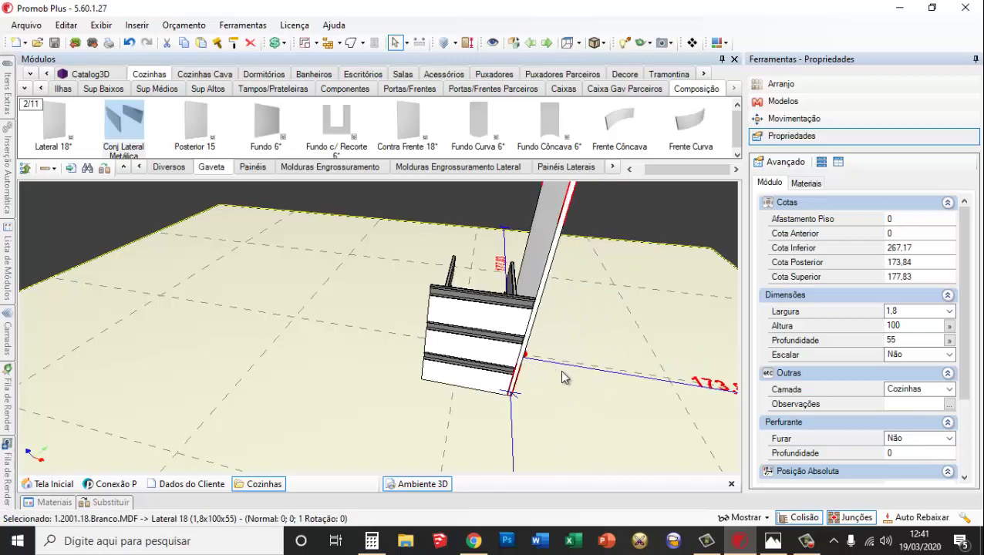
{"action": "left_click", "coordinate": [535, 361]}
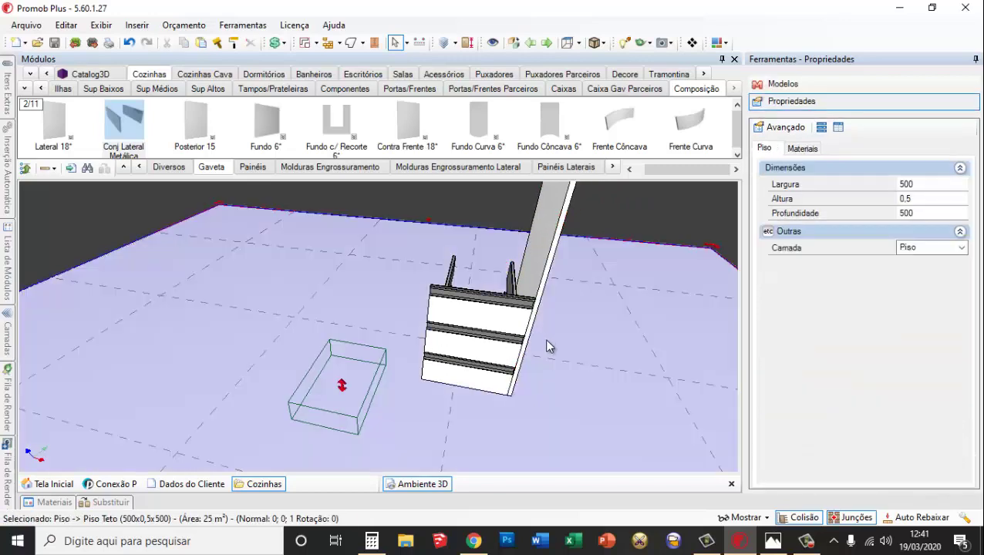
{"action": "scroll", "coordinate": [539, 351], "scroll_direction": "up", "scroll_amount": 2}
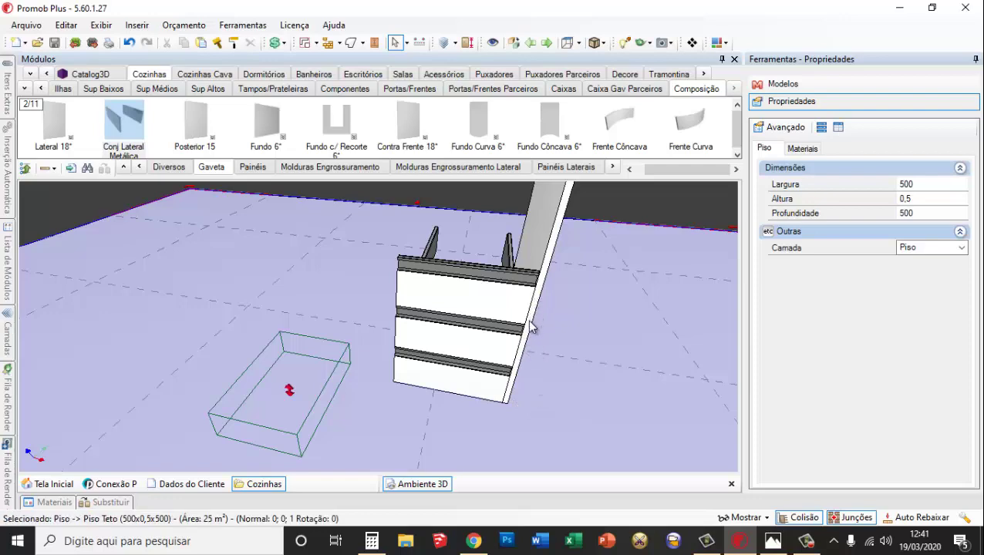
Try lowering the top drawer over the middle one, to X 0,97 and Z 23,65 relative to the bottom drawer
{"action": "left_click", "coordinate": [487, 389]}
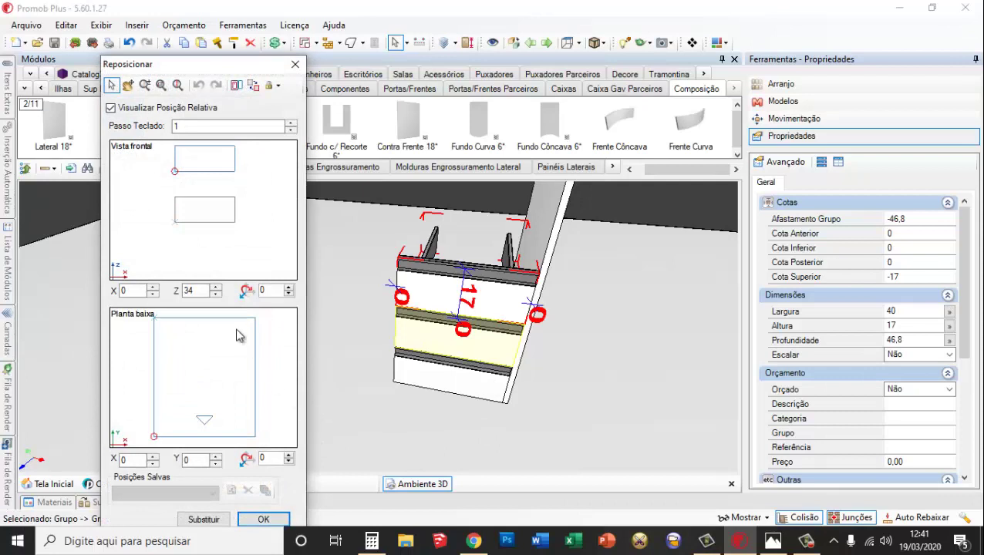
{"action": "scroll", "coordinate": [238, 381], "scroll_direction": "down", "scroll_amount": 2}
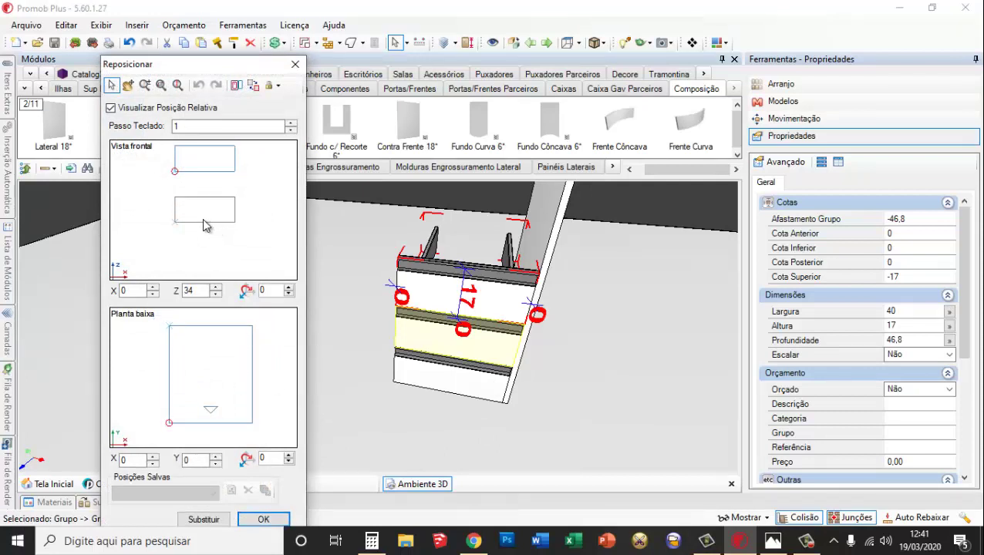
{"action": "mouse_move", "coordinate": [173, 172]}
{"action": "left_mouse_down"}
{"action": "mouse_move", "coordinate": [176, 224]}
{"action": "mouse_move", "coordinate": [176, 187]}
{"action": "left_mouse_up"}
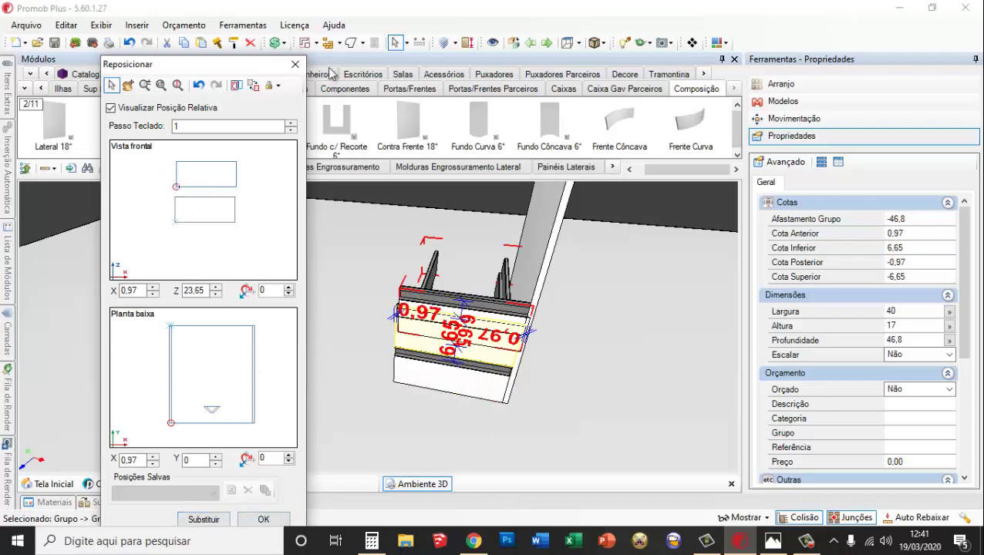
{"action": "left_click", "coordinate": [295, 64]}
{"action": "left_click", "coordinate": [576, 338]}
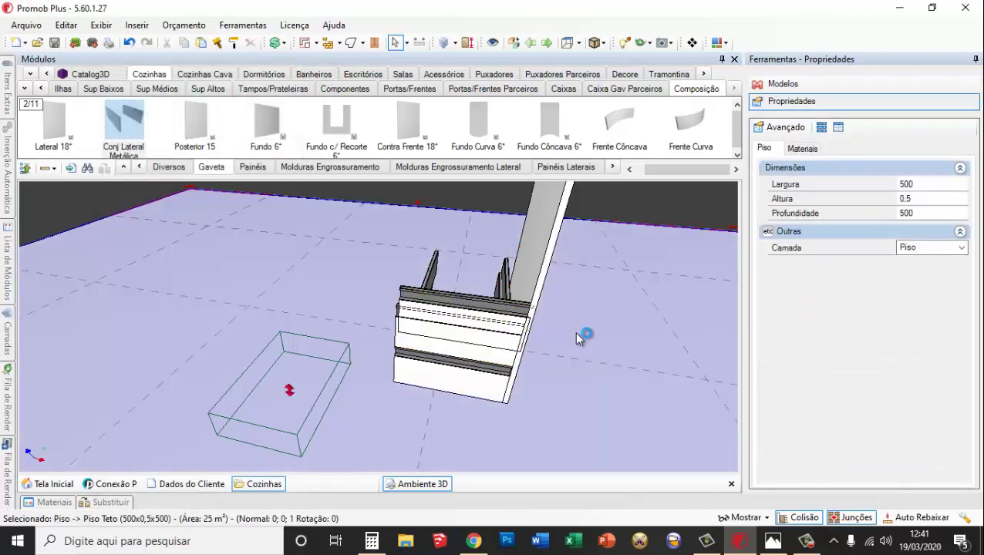
Reposition the Lateral 18 panel relative to the bottom drawer at X 38,2, so that it overlaps the drawer's side by its thickness
{"action": "left_click", "coordinate": [543, 228]}
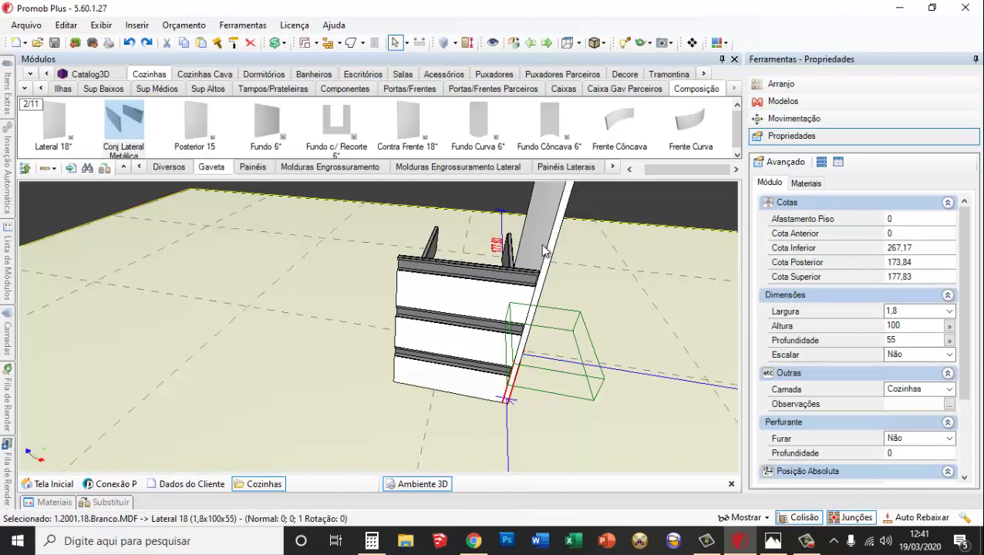
{"action": "double_click", "coordinate": [487, 391]}
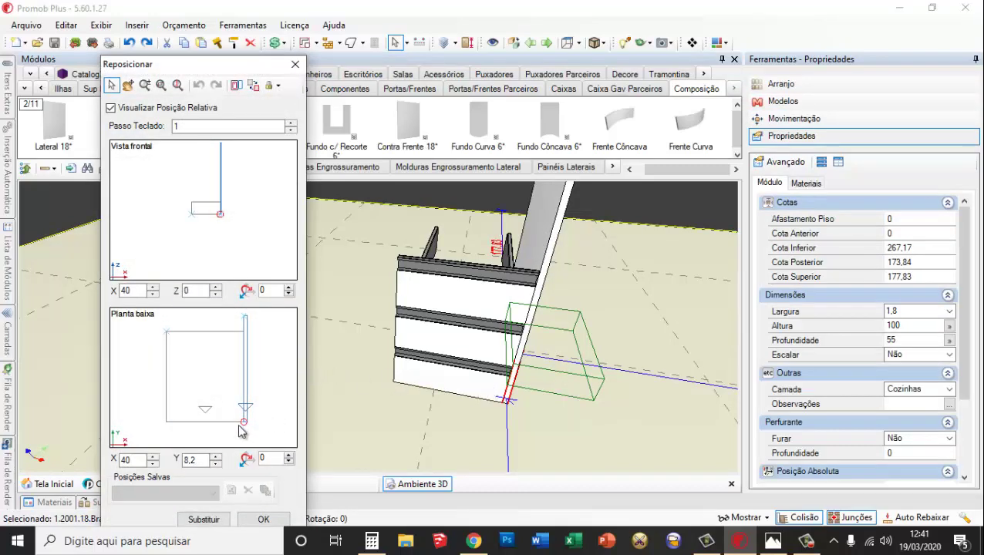
{"action": "scroll", "coordinate": [246, 424], "scroll_direction": "up", "scroll_amount": 3}
{"action": "left_click_drag", "start_coordinate": [251, 426], "coordinate": [254, 428]}
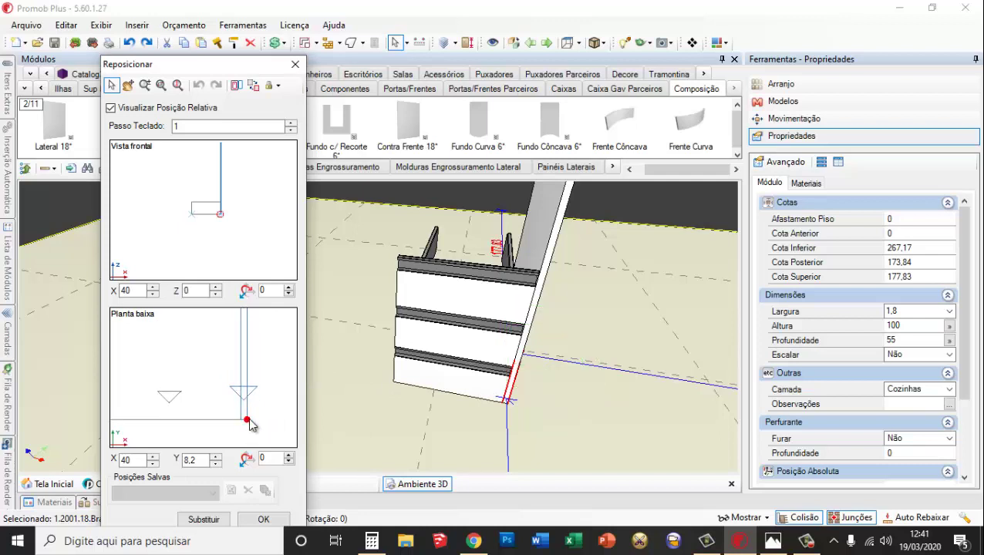
{"action": "left_click_drag", "start_coordinate": [246, 419], "coordinate": [240, 418]}
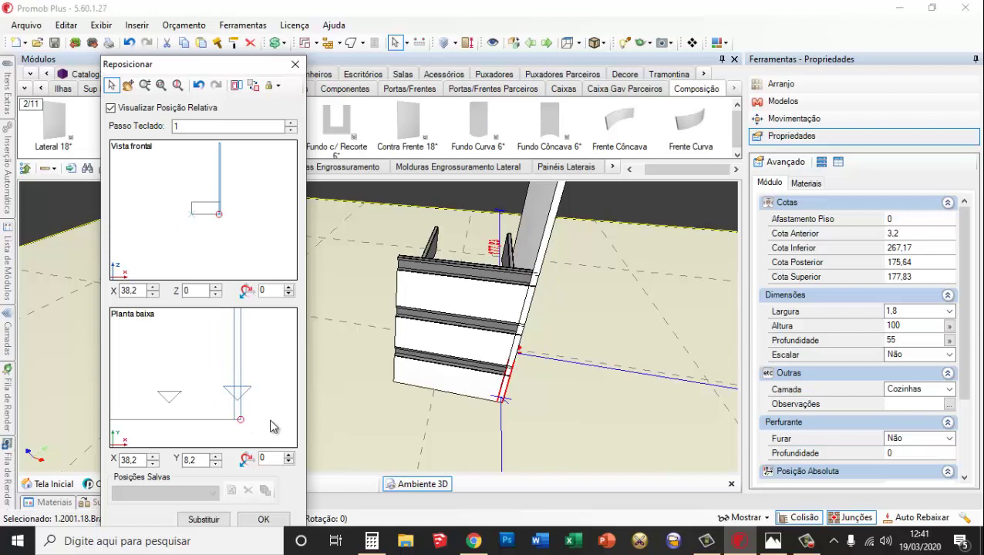
{"action": "scroll", "coordinate": [224, 219], "scroll_direction": "up", "scroll_amount": 6}
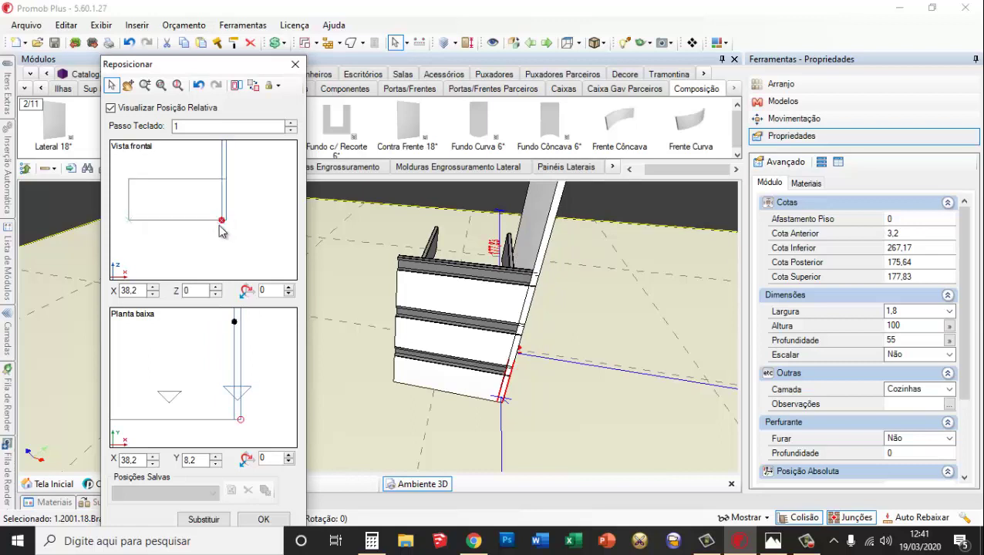
{"action": "scroll", "coordinate": [227, 228], "scroll_direction": "up", "scroll_amount": 1}
{"action": "scroll", "coordinate": [231, 228], "scroll_direction": "up", "scroll_amount": 3}
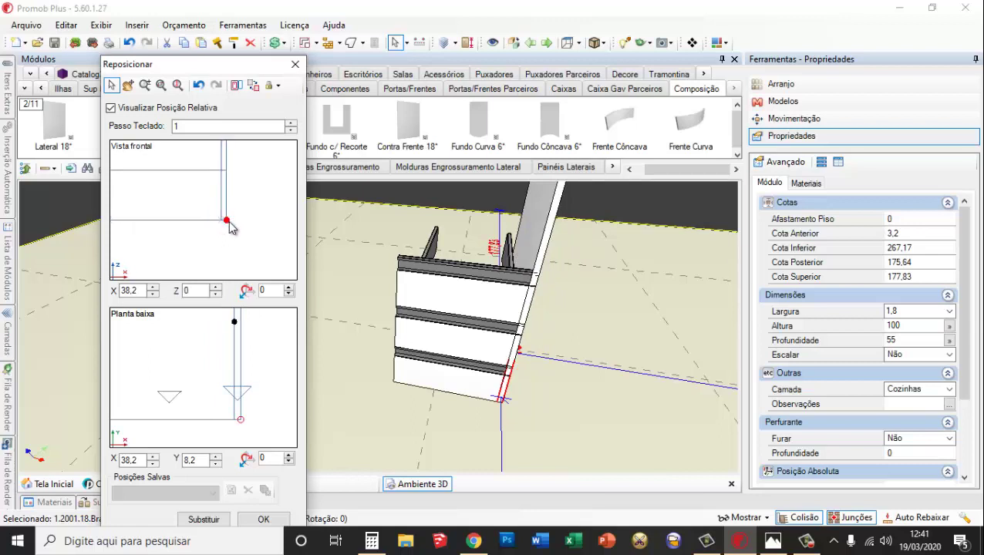
{"action": "scroll", "coordinate": [234, 227], "scroll_direction": "down", "scroll_amount": 3}
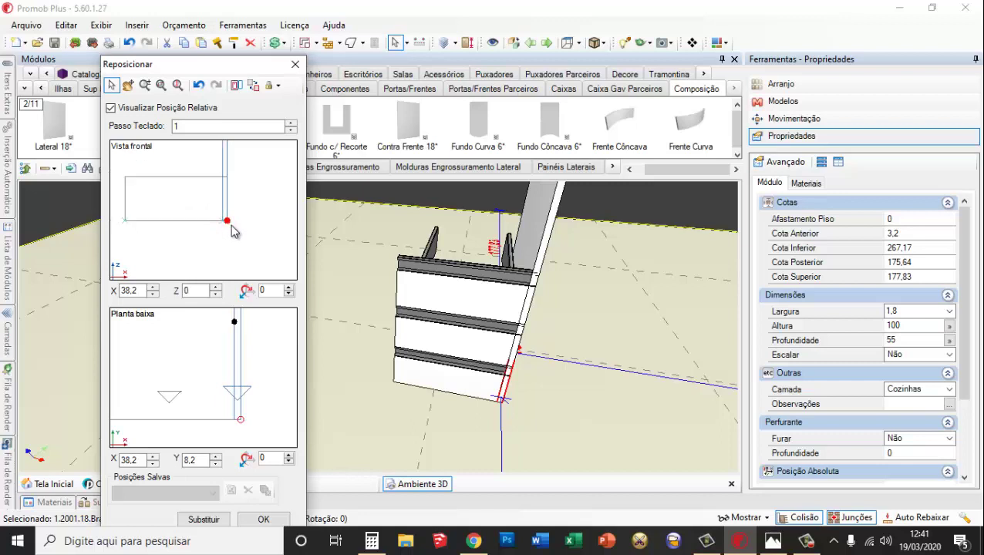
{"action": "scroll", "coordinate": [235, 420], "scroll_direction": "up", "scroll_amount": 3}
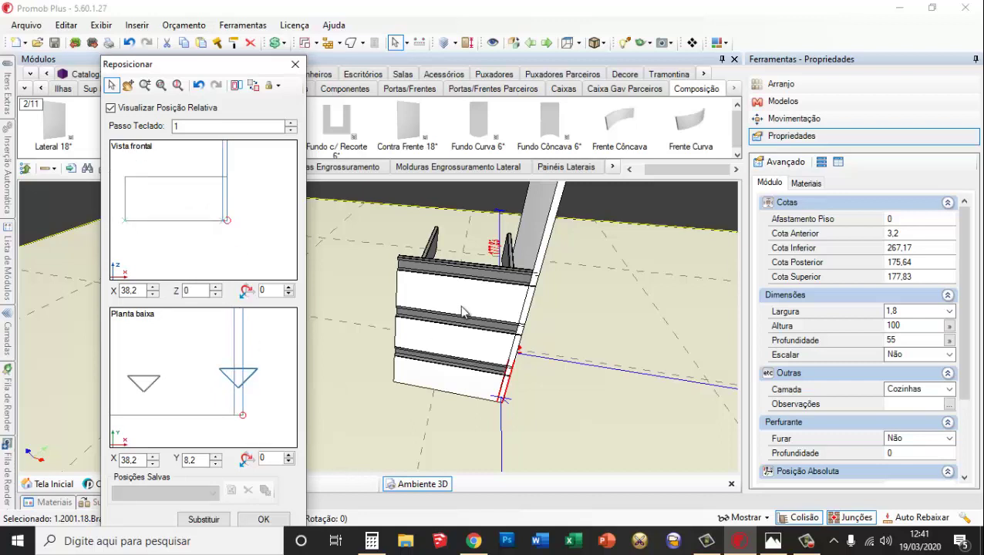
{"action": "scroll", "coordinate": [280, 399], "scroll_direction": "down", "scroll_amount": 1}
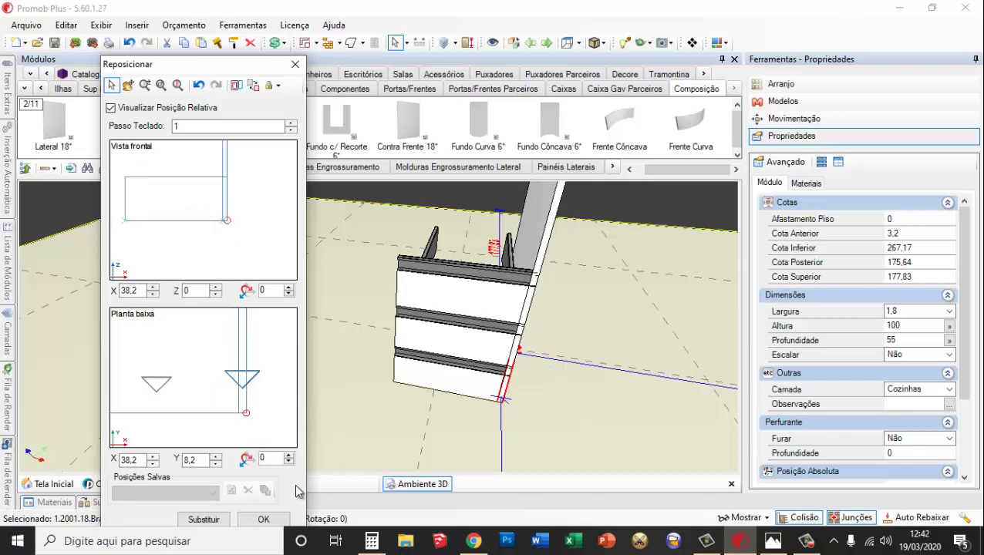
{"action": "left_click", "coordinate": [264, 520]}
Check the panel's joint with the drawers, paste a copy of the Lateral 18 panel onto its outer face and select the copy
{"action": "scroll", "coordinate": [578, 377], "scroll_direction": "up", "scroll_amount": 6}
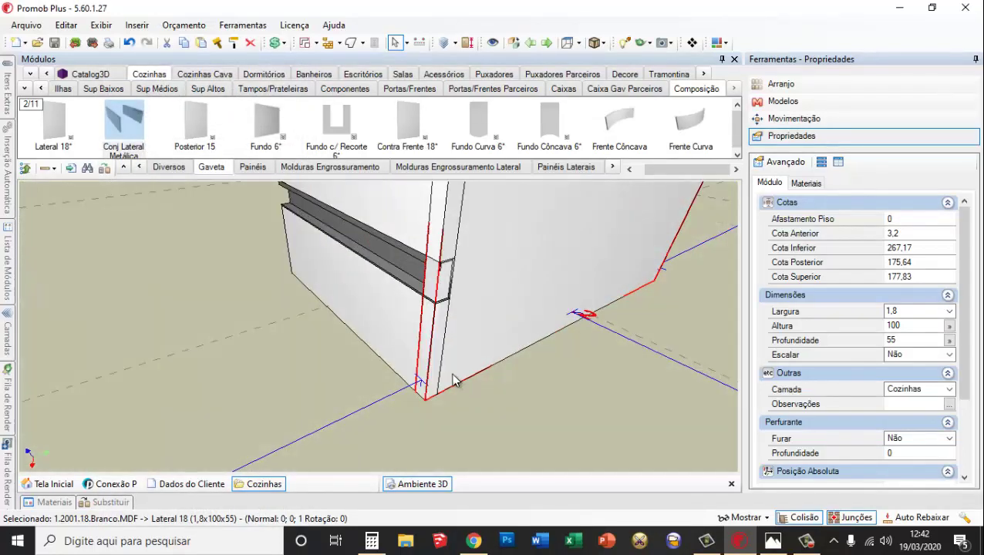
{"action": "scroll", "coordinate": [454, 380], "scroll_direction": "down", "scroll_amount": 6}
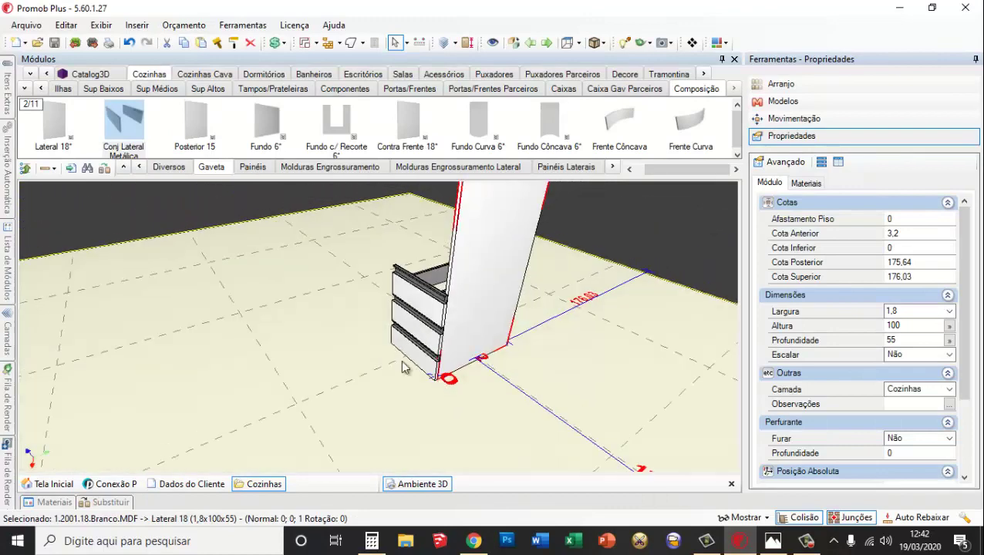
{"action": "scroll", "coordinate": [337, 345], "scroll_direction": "down", "scroll_amount": 1}
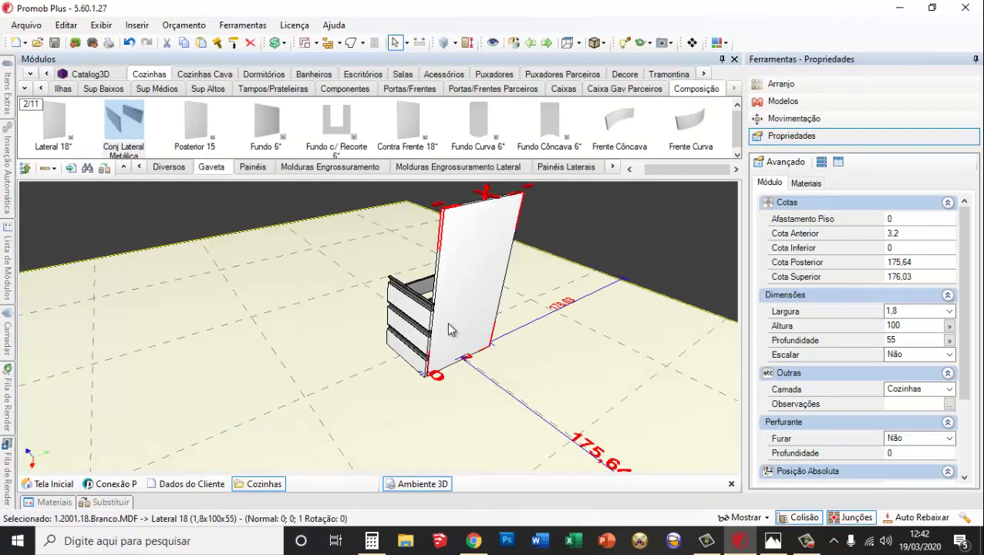
{"action": "key", "text": "ctrl+v"}
{"action": "scroll", "coordinate": [490, 342], "scroll_direction": "down", "scroll_amount": 3}
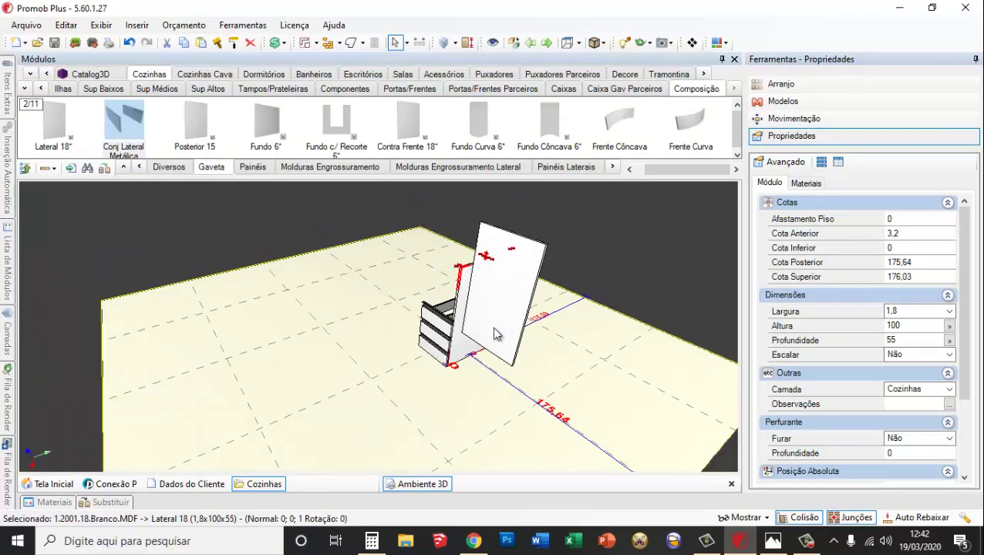
{"action": "left_click", "coordinate": [494, 325]}
Rotate the copied side panel by +90 degrees about its vertical axis through its centre and clear the selection
{"action": "middle_click_drag", "start_coordinate": [564, 286], "coordinate": [538, 342]}
{"action": "scroll", "coordinate": [532, 384], "scroll_direction": "up", "scroll_amount": 2}
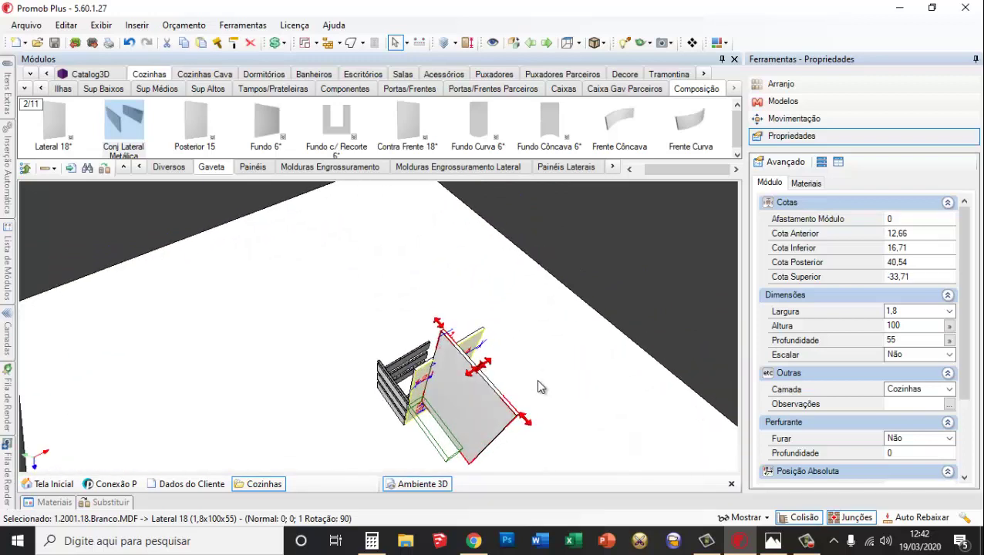
{"action": "left_click", "coordinate": [794, 120]}
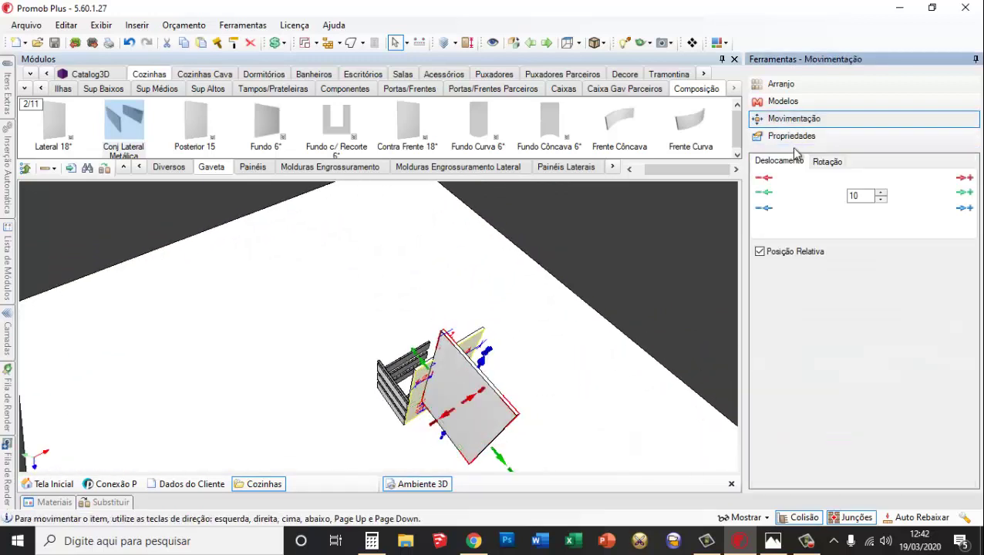
{"action": "left_click", "coordinate": [828, 162]}
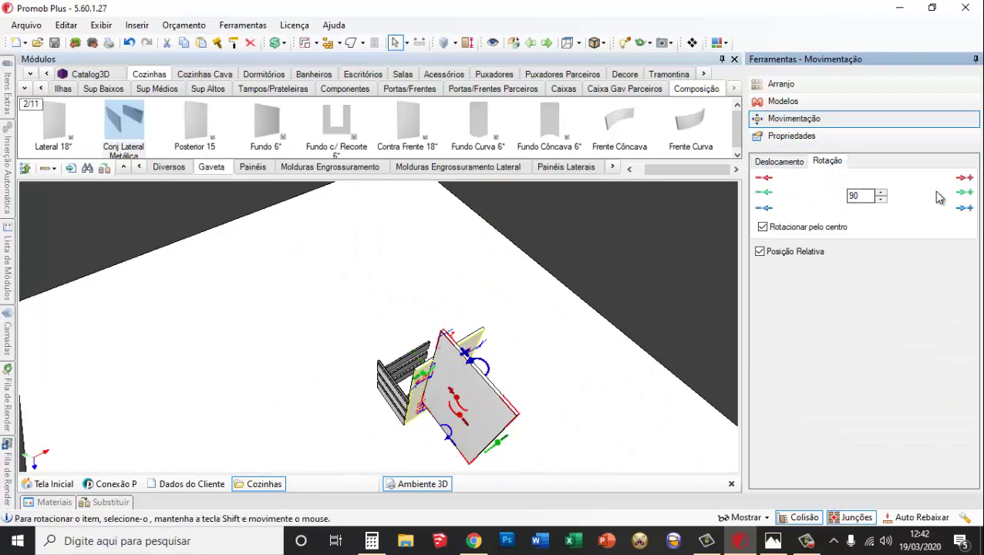
{"action": "left_click", "coordinate": [964, 208]}
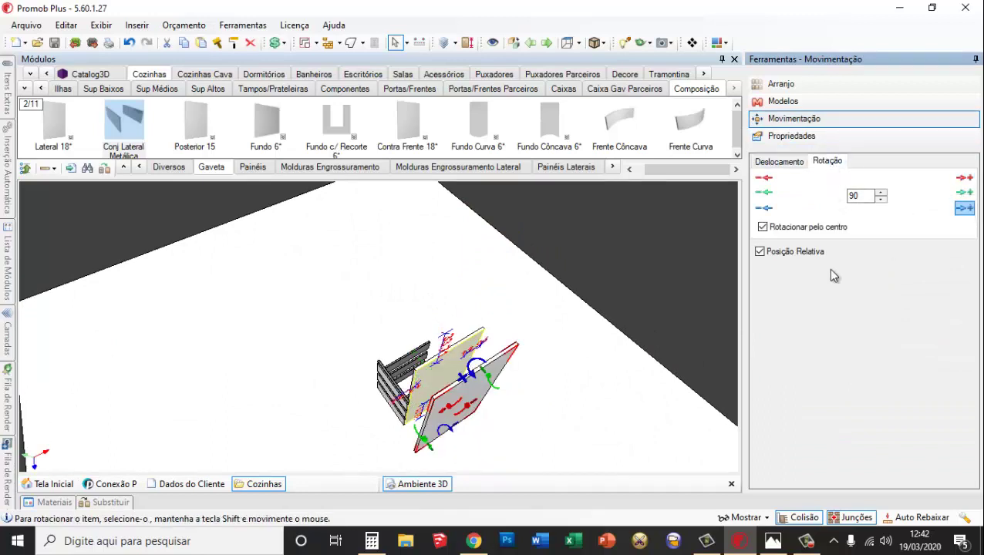
{"action": "scroll", "coordinate": [404, 430], "scroll_direction": "up", "scroll_amount": 3}
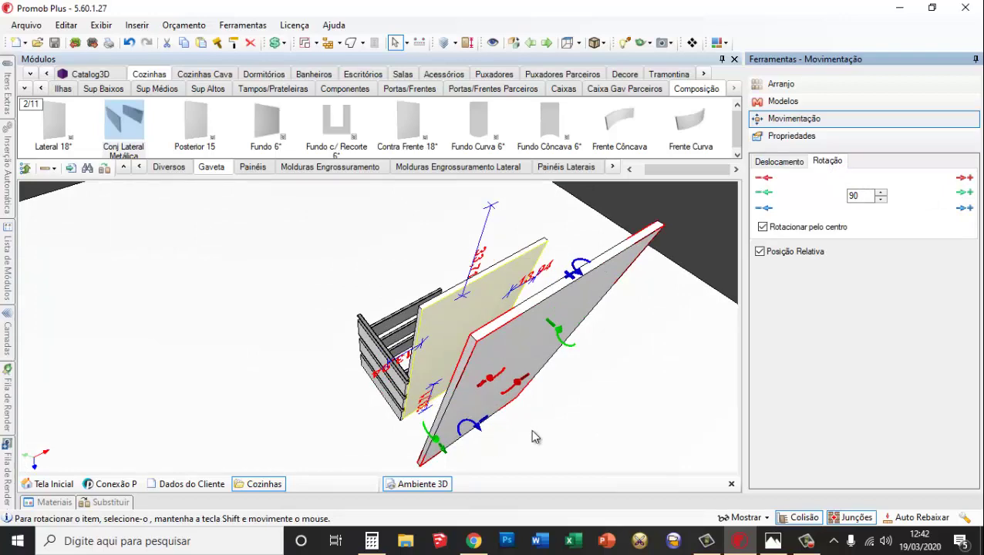
{"action": "left_click", "coordinate": [532, 431]}
Reposition the rotated Lateral 18 copy against the opposite side of the bottom drawer, at X 0, Y -46,8 and Z 0
{"action": "middle_click_drag", "start_coordinate": [488, 430], "coordinate": [544, 355]}
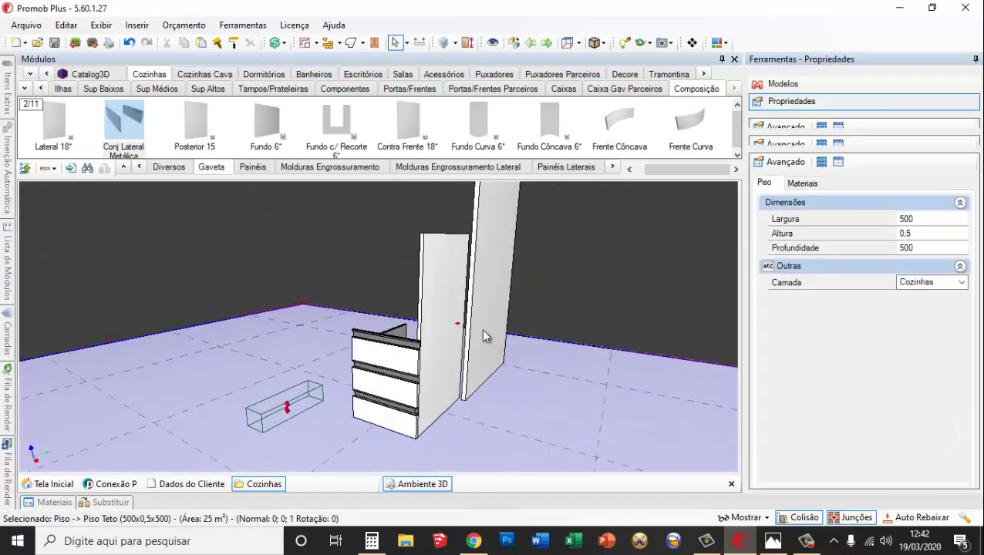
{"action": "left_click", "coordinate": [486, 335]}
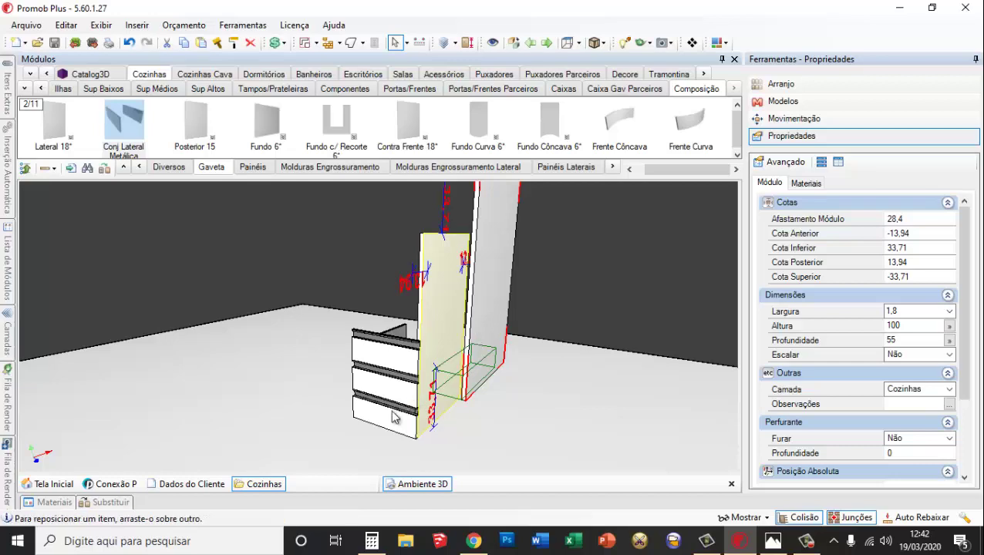
{"action": "key", "text": "ctrl+r"}
{"action": "scroll", "coordinate": [254, 426], "scroll_direction": "up", "scroll_amount": 1}
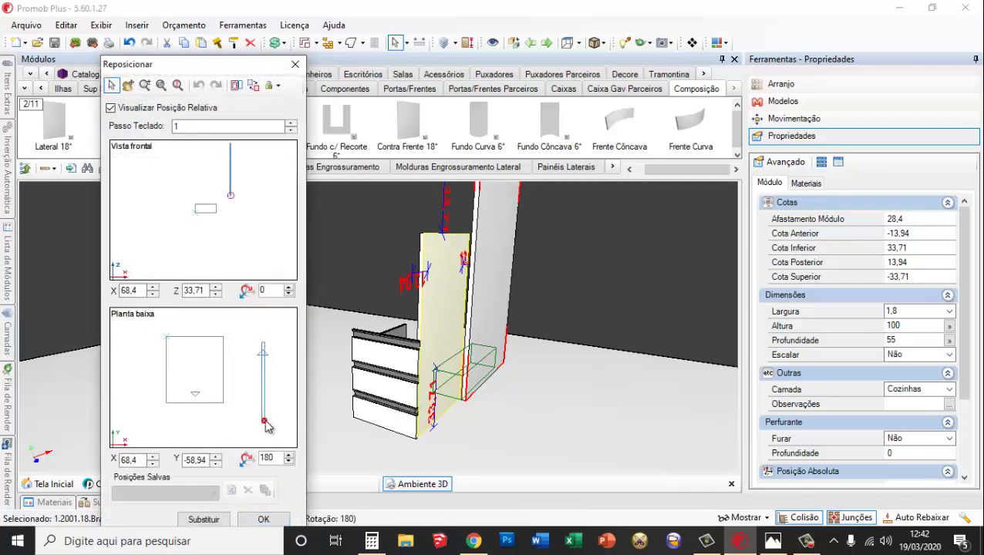
{"action": "left_click_drag", "start_coordinate": [266, 426], "coordinate": [166, 402]}
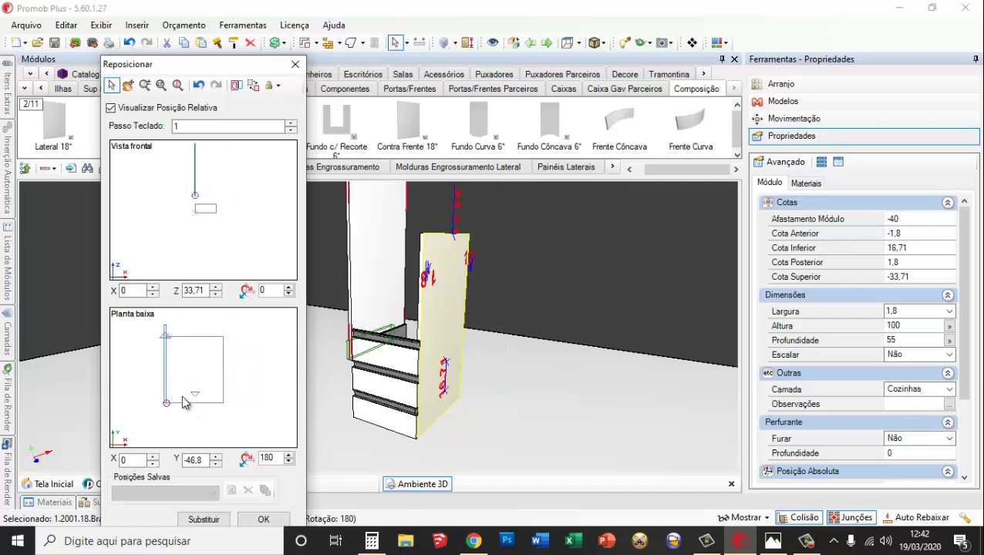
{"action": "left_click_drag", "start_coordinate": [195, 202], "coordinate": [198, 222]}
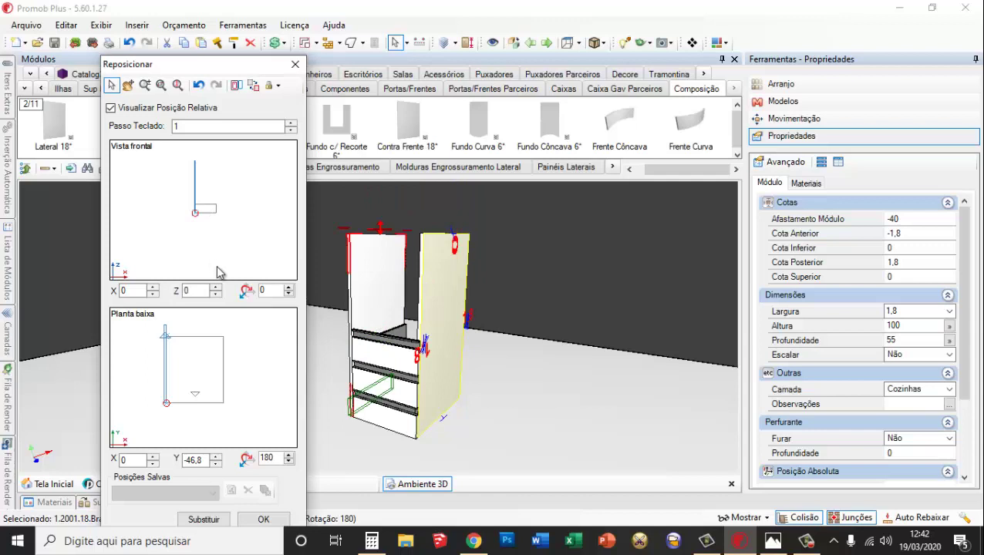
{"action": "scroll", "coordinate": [199, 205], "scroll_direction": "up", "scroll_amount": 10}
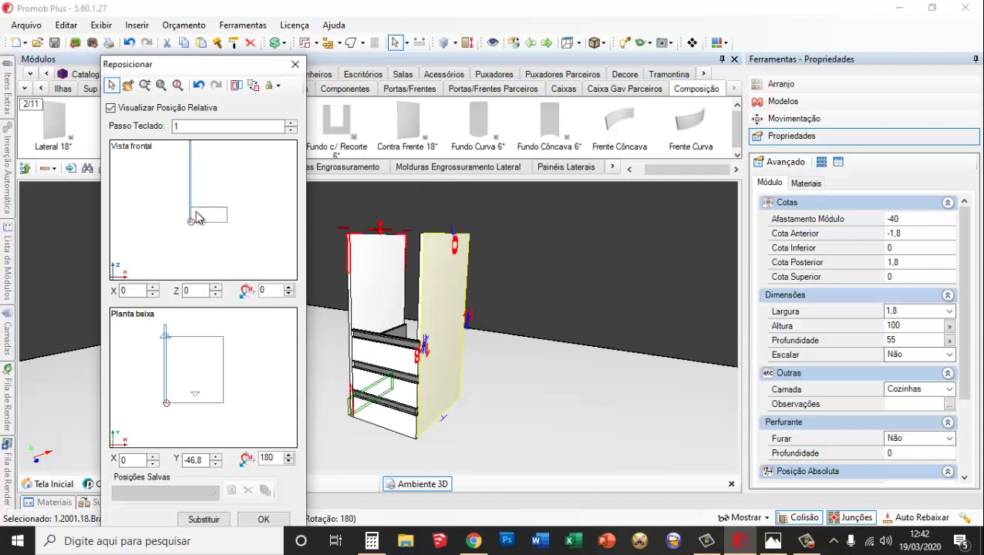
{"action": "left_click", "coordinate": [263, 519]}
{"action": "left_click", "coordinate": [293, 402]}
Reposition the copied side panel at X 1,8 relative to the top drawer, so that it overlaps the drawers' side by its thickness
{"action": "scroll", "coordinate": [292, 403], "scroll_direction": "up", "scroll_amount": 6}
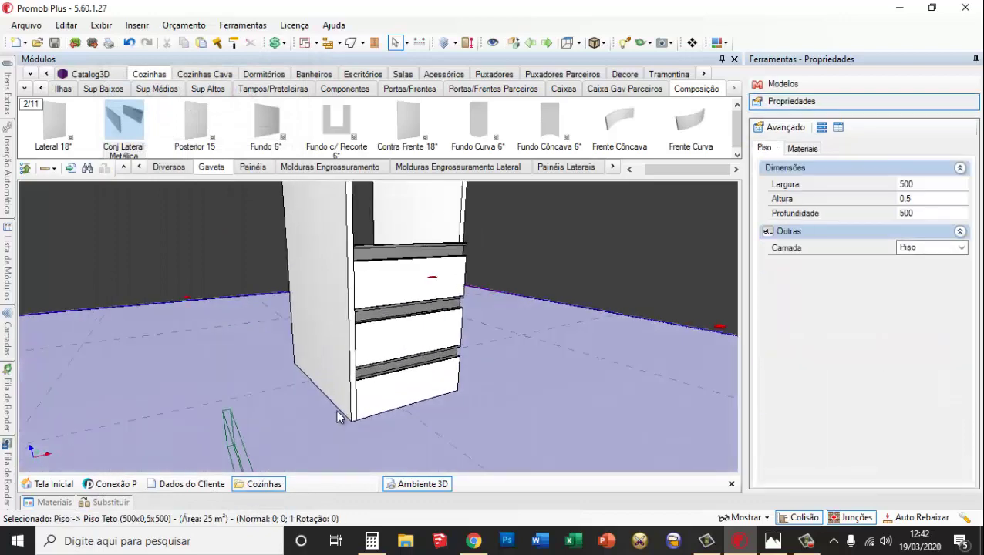
{"action": "middle_click_drag", "start_coordinate": [374, 397], "coordinate": [266, 467]}
{"action": "scroll", "coordinate": [339, 294], "scroll_direction": "up", "scroll_amount": 3}
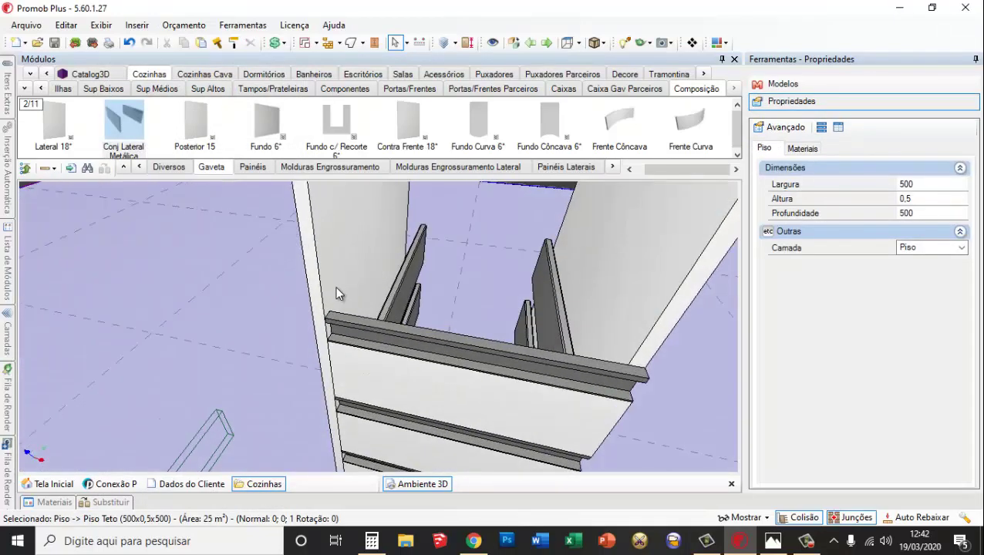
{"action": "middle_click_drag", "start_coordinate": [337, 293], "coordinate": [337, 357]}
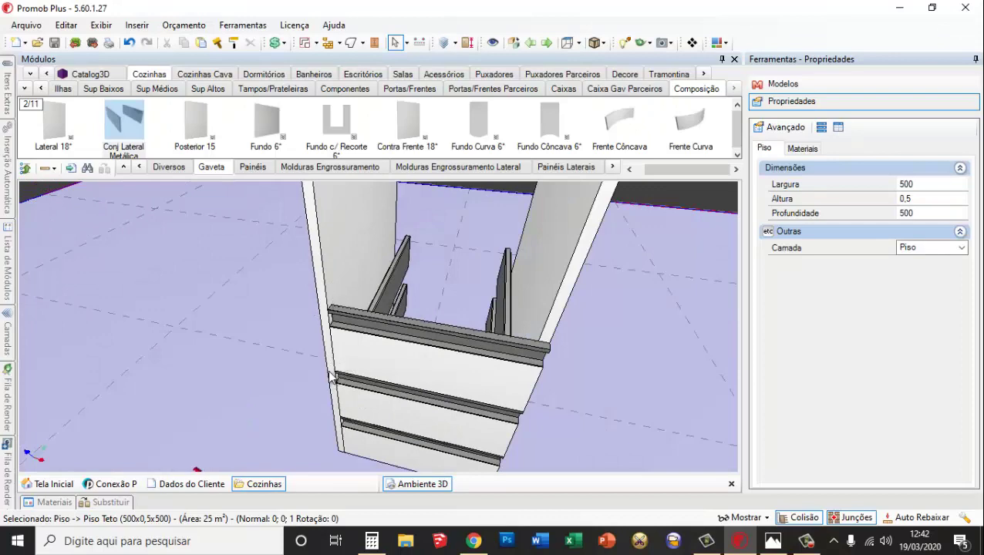
{"action": "double_click", "coordinate": [339, 358]}
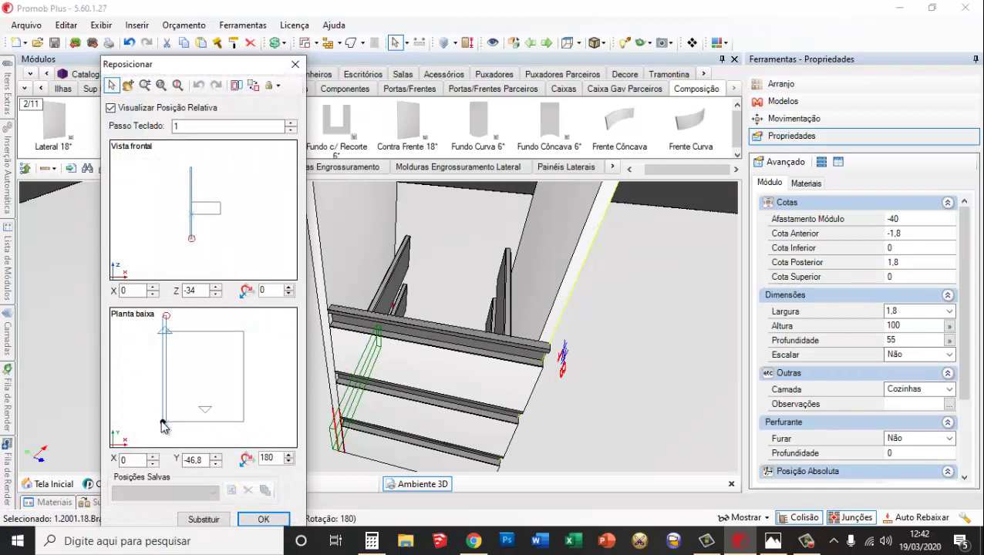
{"action": "scroll", "coordinate": [161, 423], "scroll_direction": "up", "scroll_amount": 2}
{"action": "mouse_move", "coordinate": [166, 422]}
{"action": "left_mouse_down"}
{"action": "mouse_move", "coordinate": [204, 399]}
{"action": "mouse_move", "coordinate": [172, 421]}
{"action": "left_mouse_up"}
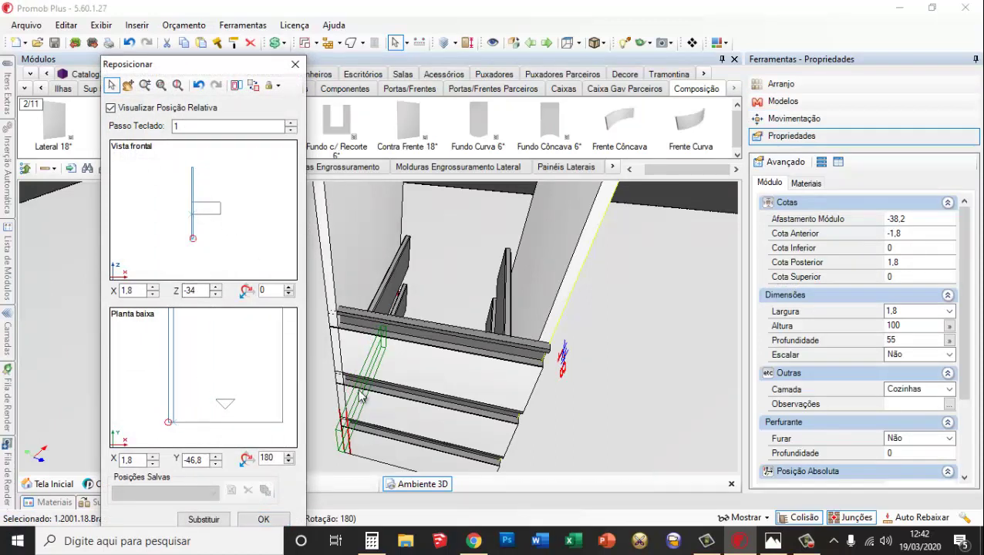
{"action": "left_click", "coordinate": [260, 519]}
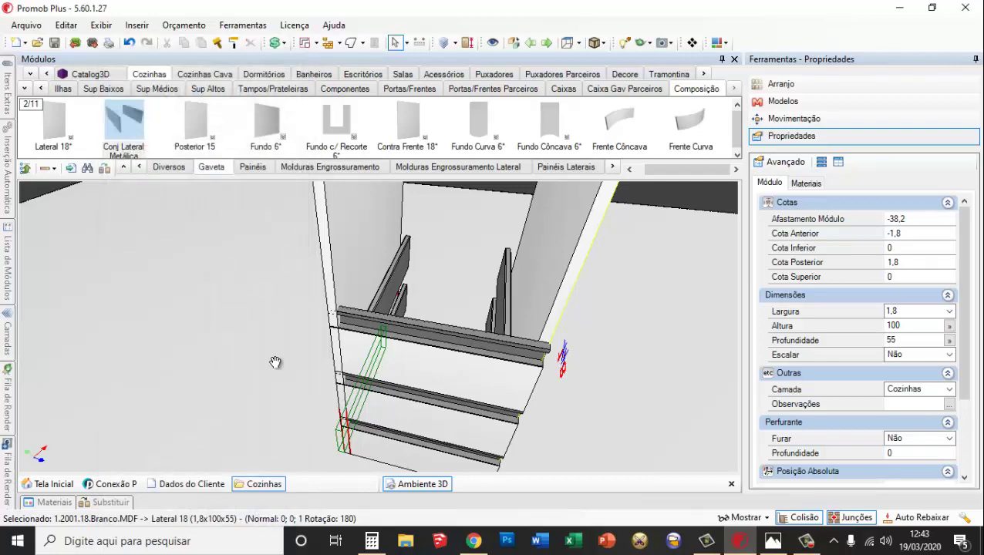
{"action": "middle_click_drag", "start_coordinate": [275, 362], "coordinate": [394, 314]}
{"action": "scroll", "coordinate": [396, 316], "scroll_direction": "up", "scroll_amount": 2}
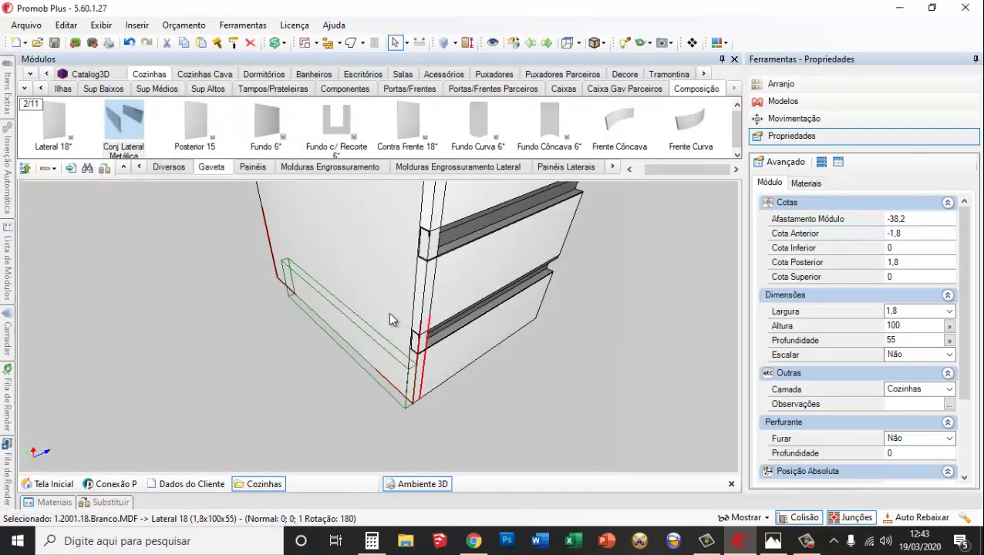
{"action": "key", "text": "ctrl+z"}
{"action": "scroll", "coordinate": [379, 308], "scroll_direction": "down", "scroll_amount": 2}
{"action": "scroll", "coordinate": [406, 383], "scroll_direction": "down", "scroll_amount": 1}
{"action": "left_click", "coordinate": [450, 396]}
Look up the middle drawer's height and calculate the height of the three-drawer stack as 17 × 3 in Calculator
{"action": "scroll", "coordinate": [418, 384], "scroll_direction": "down", "scroll_amount": 2}
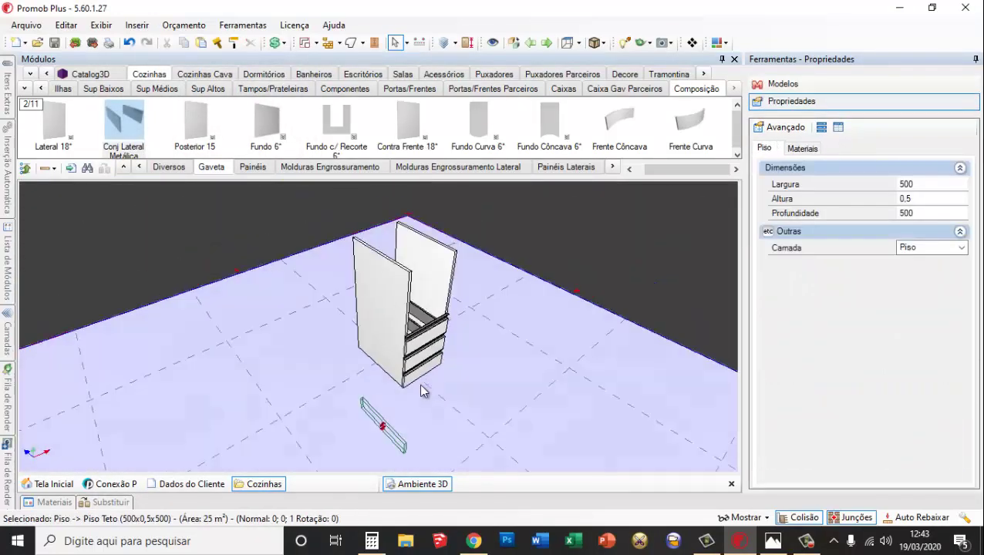
{"action": "scroll", "coordinate": [461, 317], "scroll_direction": "up", "scroll_amount": 2}
{"action": "middle_click_drag", "start_coordinate": [465, 366], "coordinate": [339, 328]}
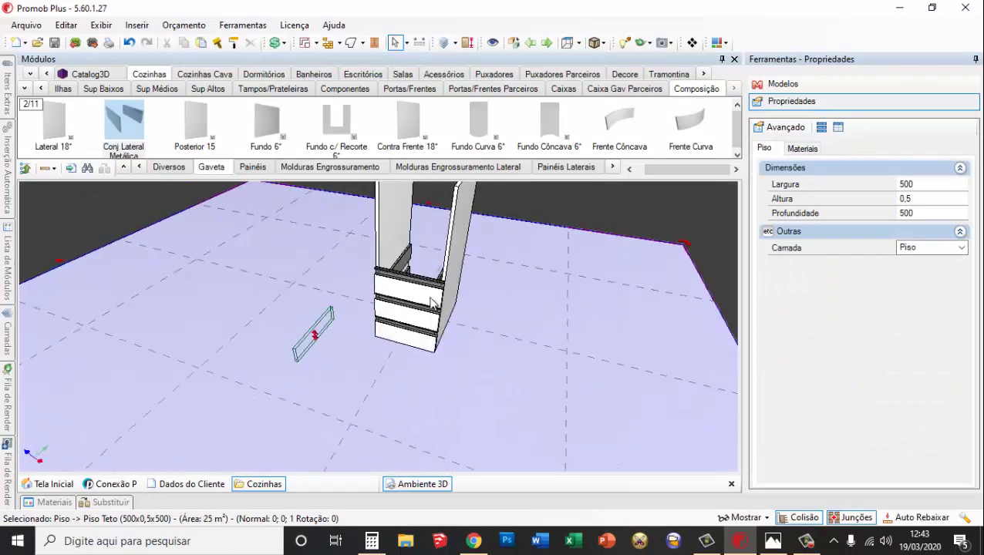
{"action": "scroll", "coordinate": [438, 302], "scroll_direction": "up", "scroll_amount": 4}
{"action": "left_click", "coordinate": [436, 301]}
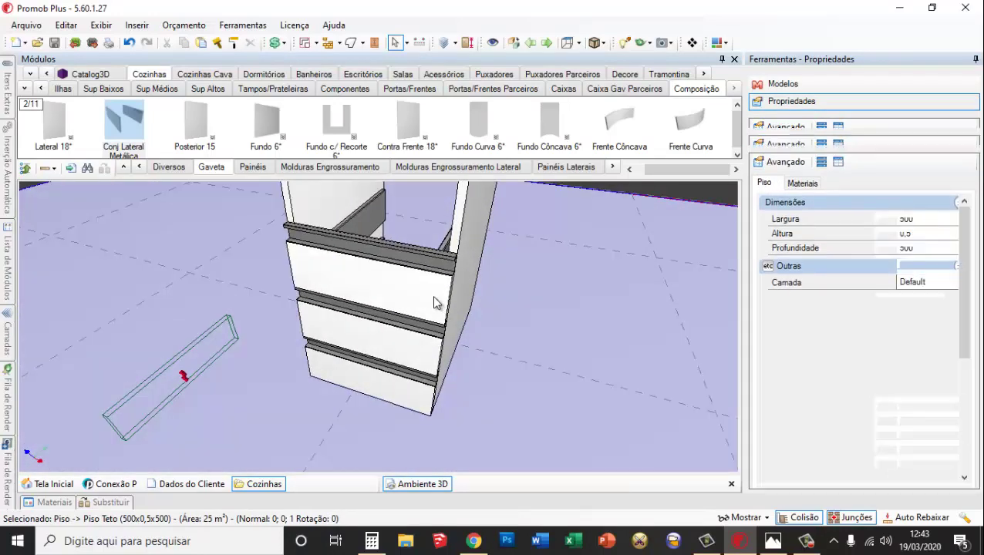
{"action": "left_click", "coordinate": [372, 541]}
{"action": "key", "text": "Escape"}
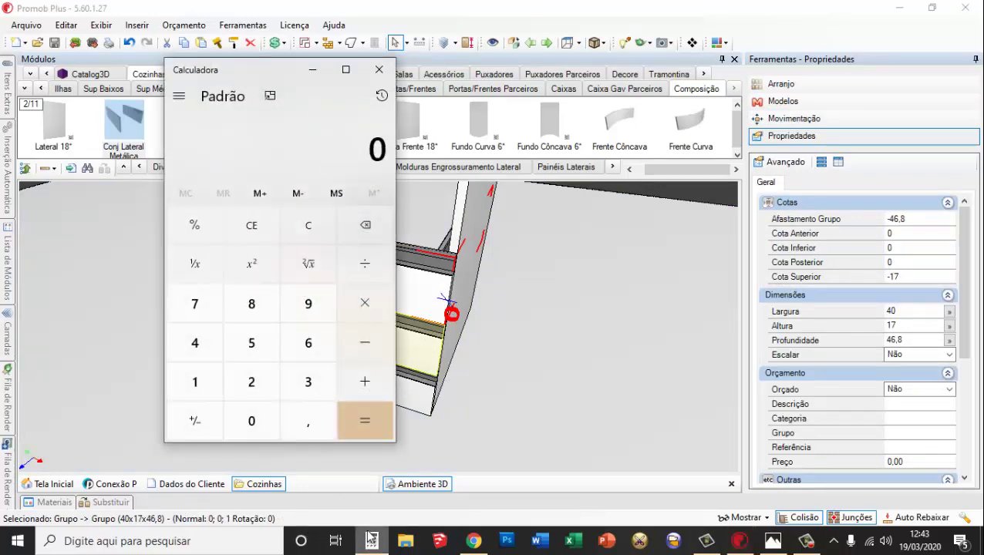
{"action": "type", "text": "17"}
{"action": "type", "text": "*3"}
{"action": "key", "text": "Return"}
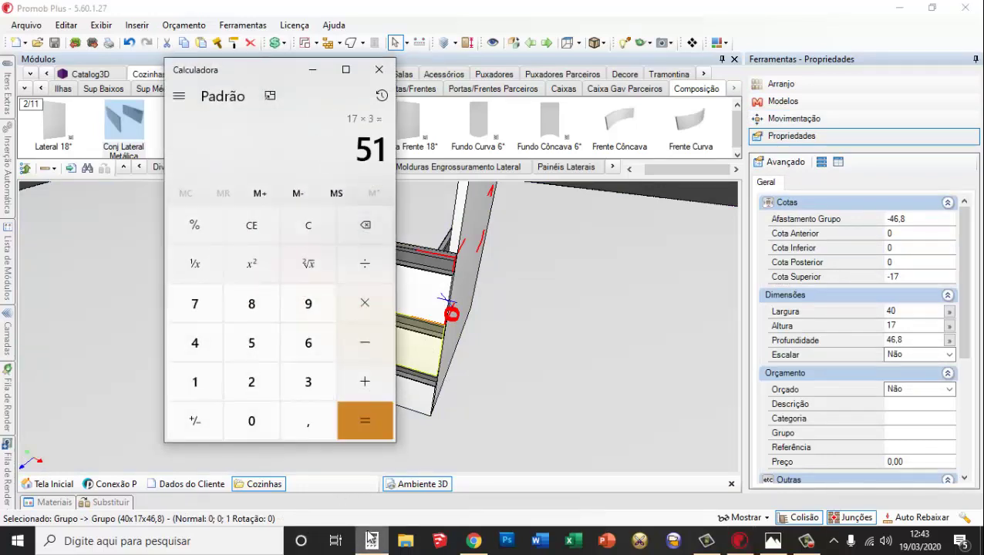
{"action": "left_click", "coordinate": [379, 70]}
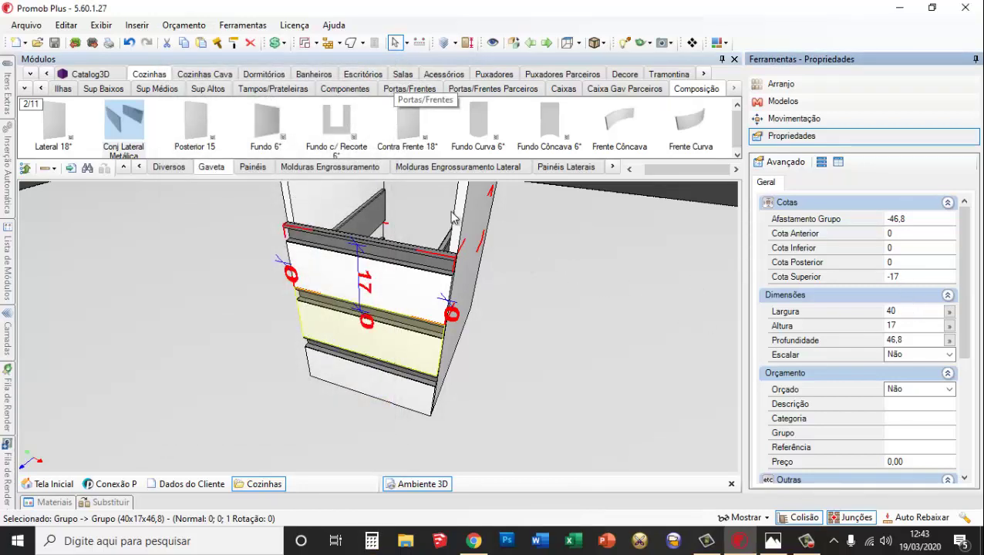
Try a height of 51 on the original Lateral 18 panel, and set its height to 56
{"action": "left_click", "coordinate": [475, 216]}
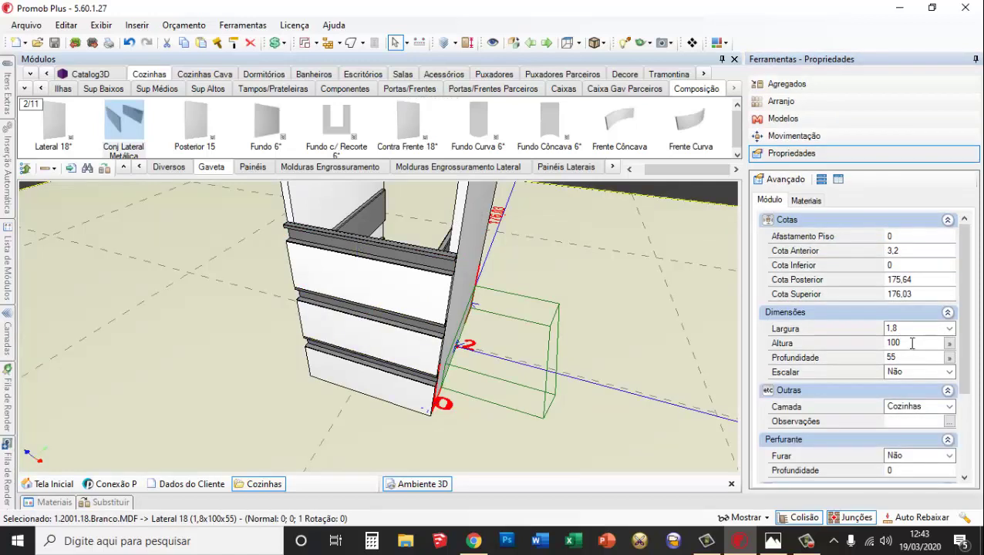
{"action": "left_click", "coordinate": [896, 342]}
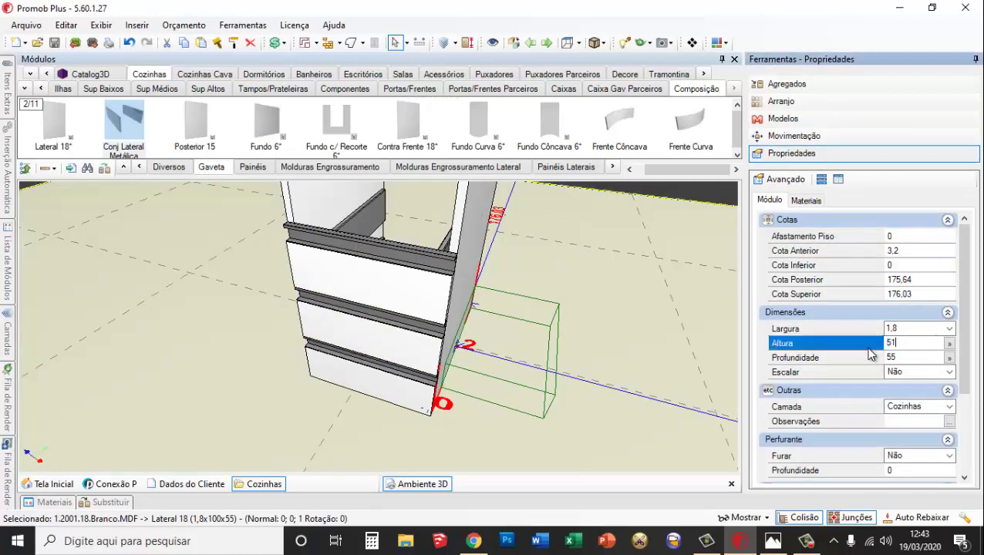
{"action": "key", "text": "Return"}
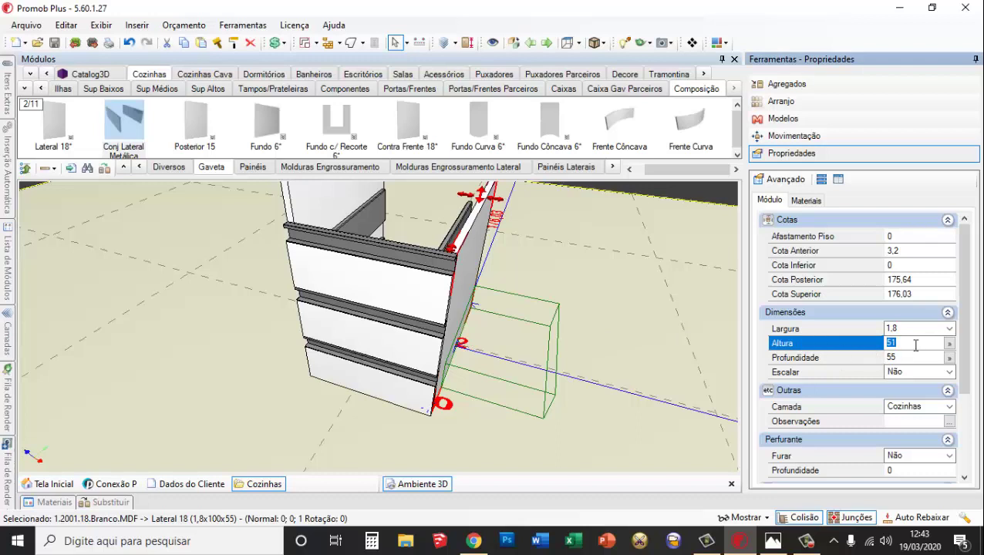
{"action": "type", "text": "56"}
{"action": "key", "text": "Return"}
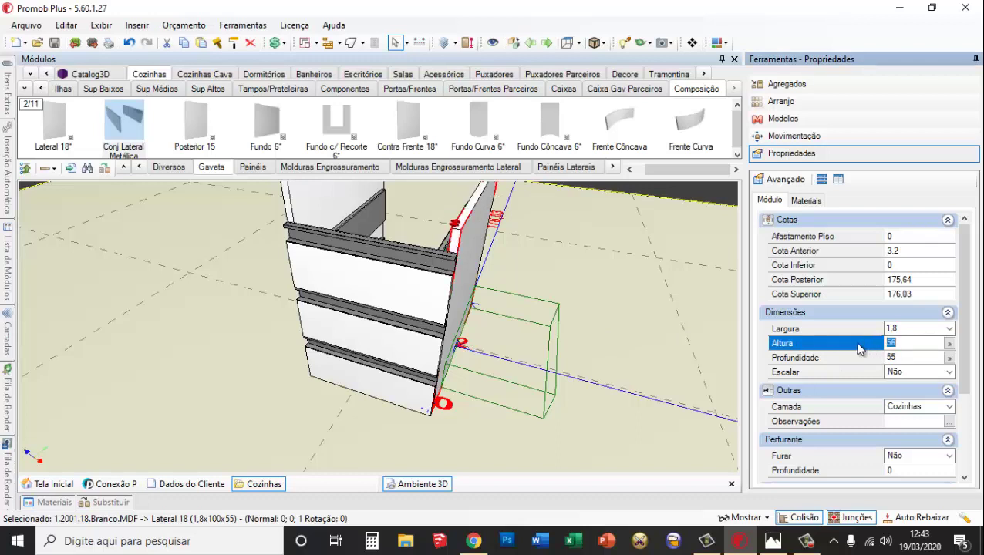
Set the height of the copied Lateral 18 panel on the opposite side of the drawers to 56
{"action": "left_click", "coordinate": [317, 191]}
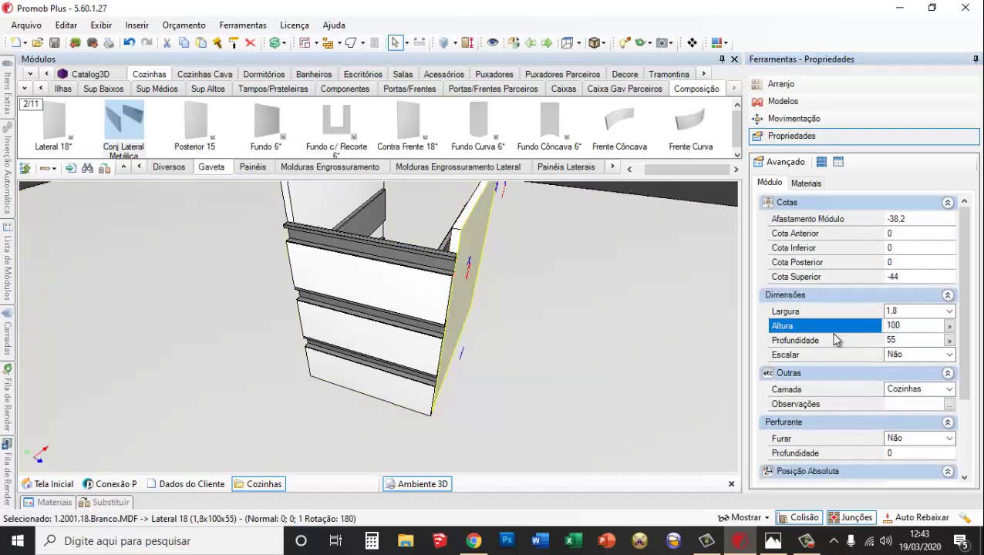
{"action": "left_click_drag", "start_coordinate": [906, 326], "coordinate": [889, 328]}
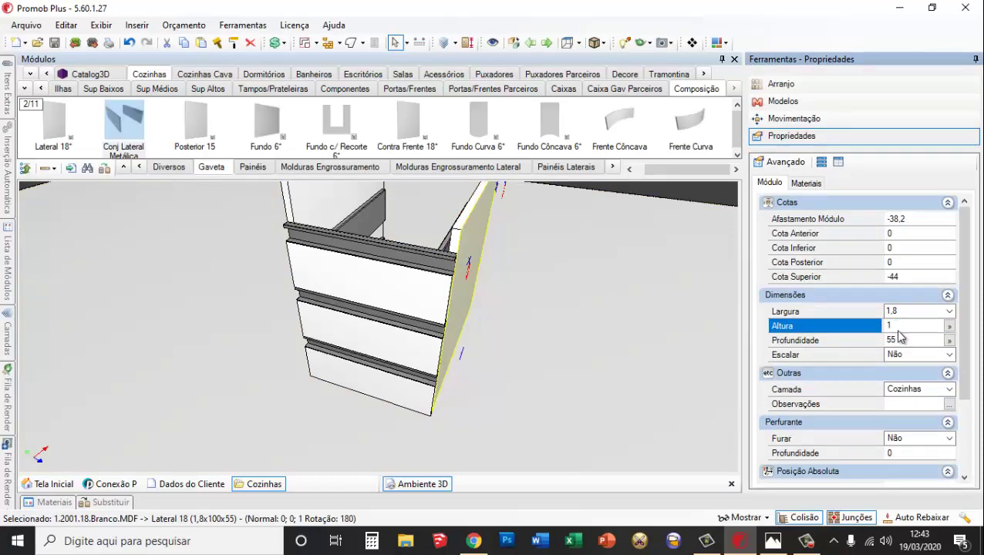
{"action": "key", "text": "Return"}
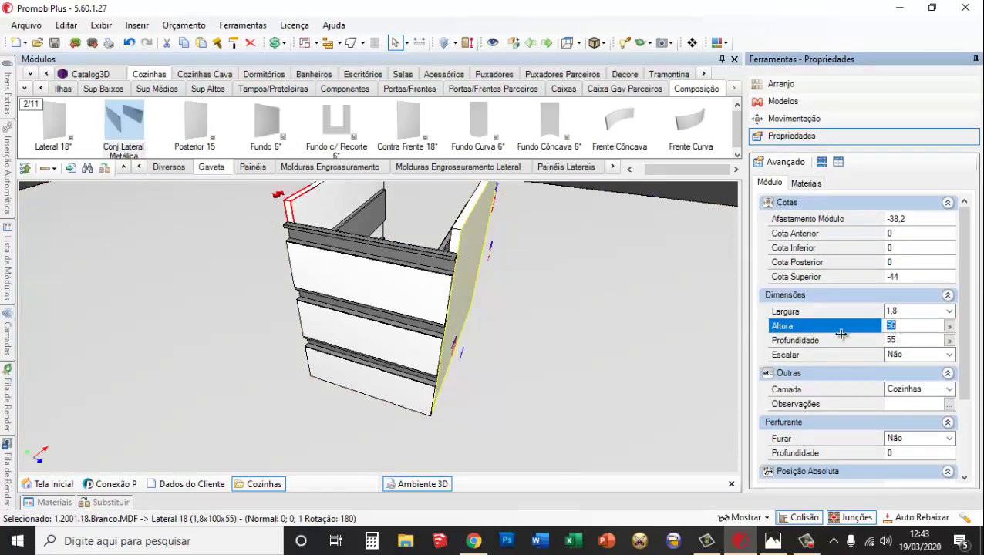
{"action": "left_click", "coordinate": [422, 380]}
Copy the shortened Lateral 18 panel (1,8x56x55) and paste the duplicate onto its outer face
{"action": "scroll", "coordinate": [407, 364], "scroll_direction": "down", "scroll_amount": 4}
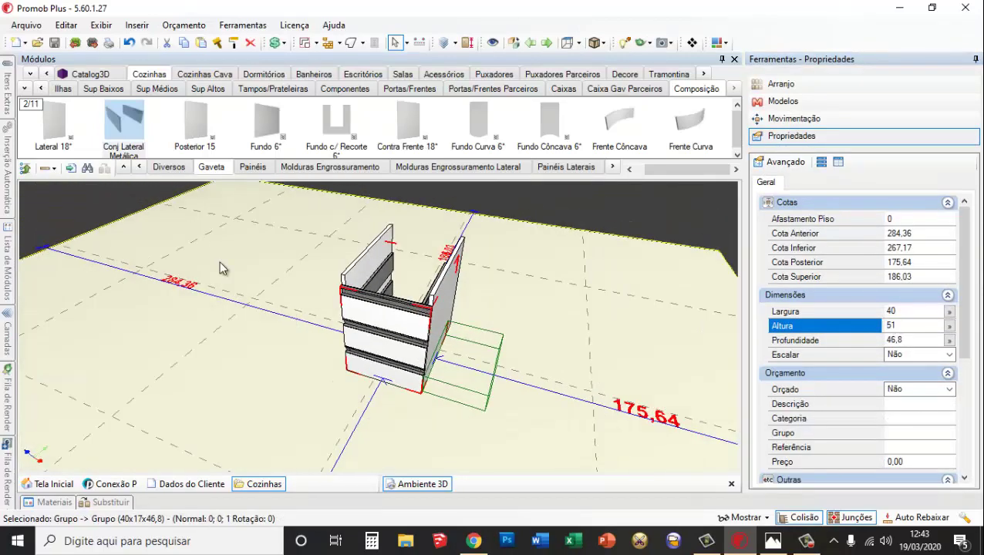
{"action": "middle_click_drag", "start_coordinate": [229, 292], "coordinate": [368, 372]}
{"action": "scroll", "coordinate": [354, 247], "scroll_direction": "up", "scroll_amount": 3}
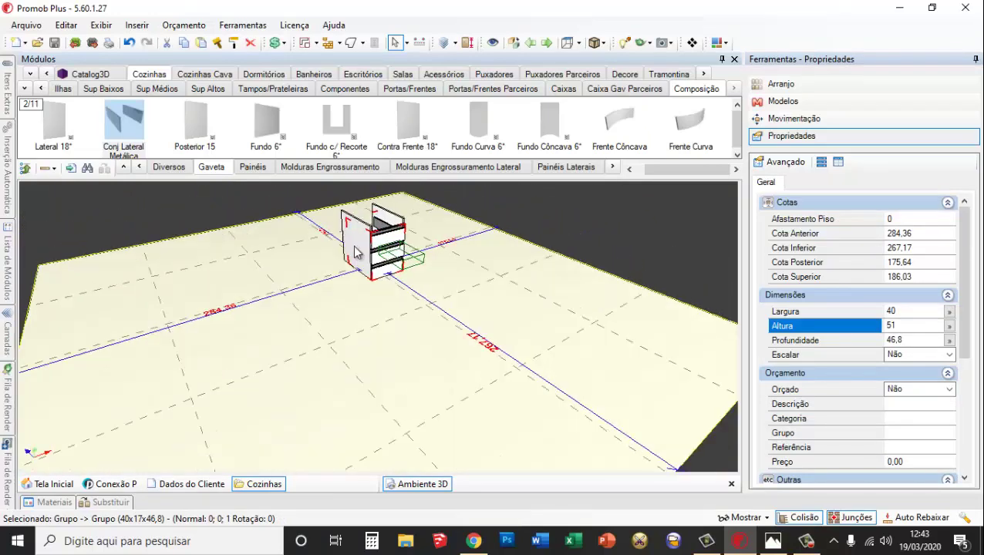
{"action": "middle_click_drag", "start_coordinate": [363, 295], "coordinate": [371, 351]}
{"action": "scroll", "coordinate": [377, 299], "scroll_direction": "up", "scroll_amount": 2}
{"action": "left_click", "coordinate": [376, 305]}
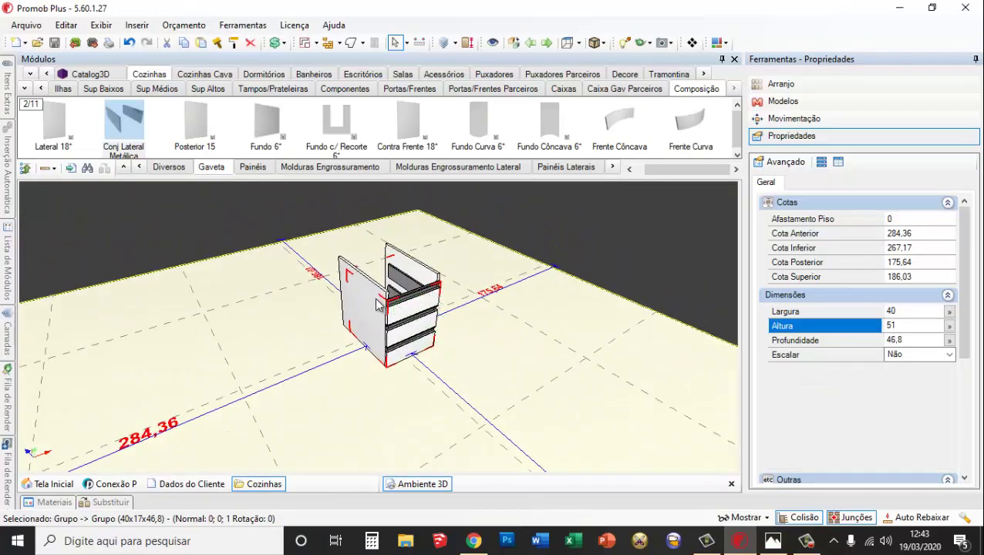
{"action": "scroll", "coordinate": [374, 314], "scroll_direction": "up", "scroll_amount": 2}
{"action": "key", "text": "ctrl+c"}
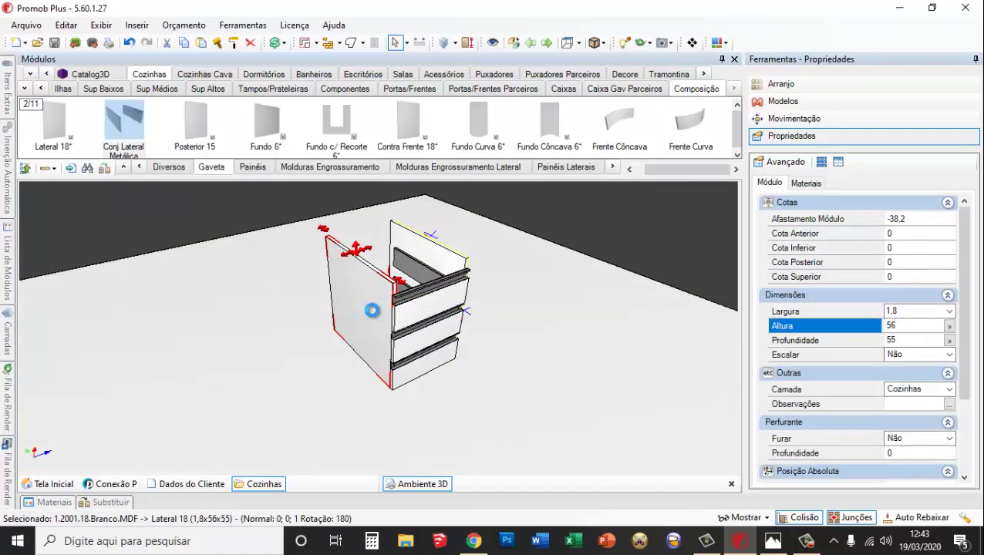
{"action": "key", "text": "ctrl+v"}
{"action": "left_click", "coordinate": [323, 322]}
{"action": "scroll", "coordinate": [319, 348], "scroll_direction": "down", "scroll_amount": 3}
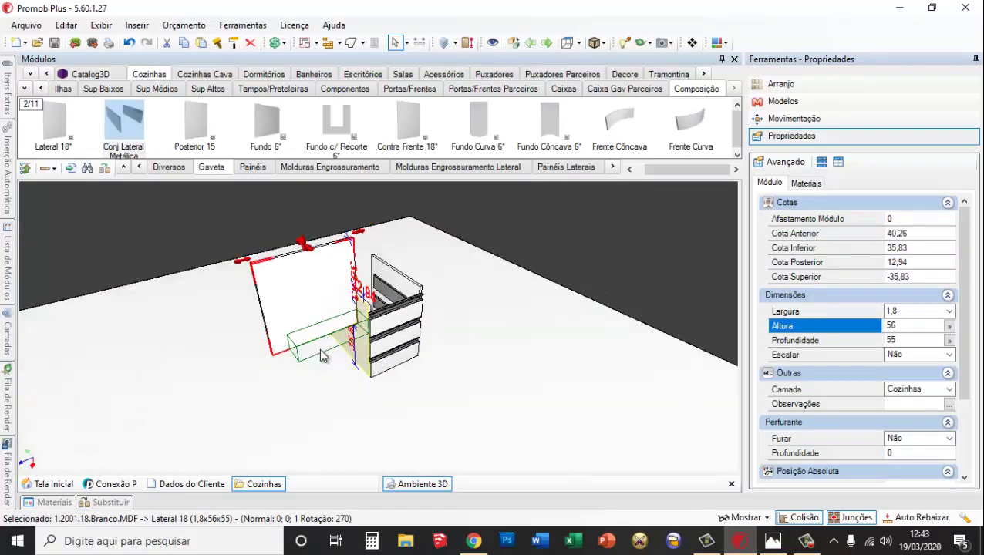
Rotate the newly pasted 56-high side panel by +90 degrees about its vertical axis through its centre
{"action": "middle_click_drag", "start_coordinate": [320, 350], "coordinate": [321, 376]}
{"action": "scroll", "coordinate": [299, 280], "scroll_direction": "up", "scroll_amount": 3}
{"action": "middle_click_drag", "start_coordinate": [308, 293], "coordinate": [319, 295]}
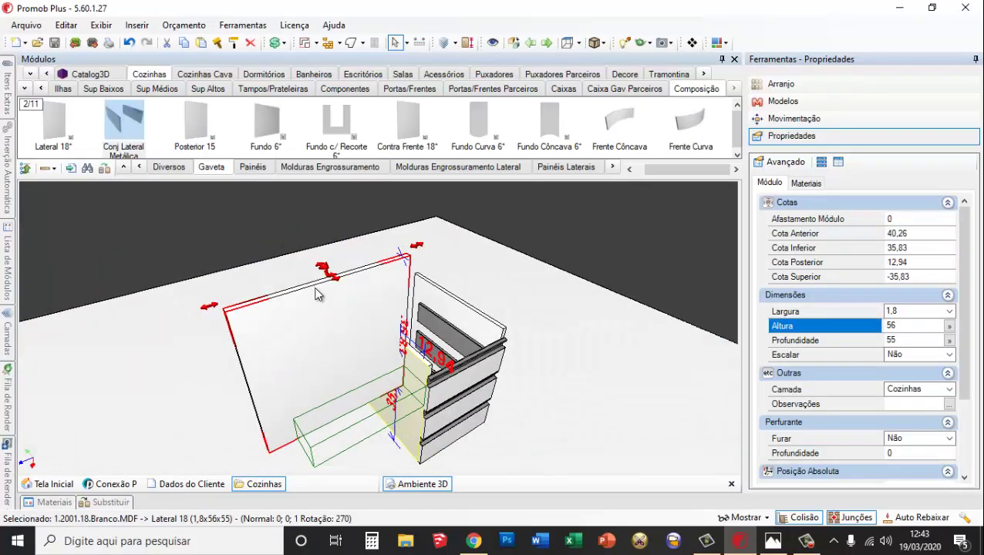
{"action": "left_click", "coordinate": [793, 118]}
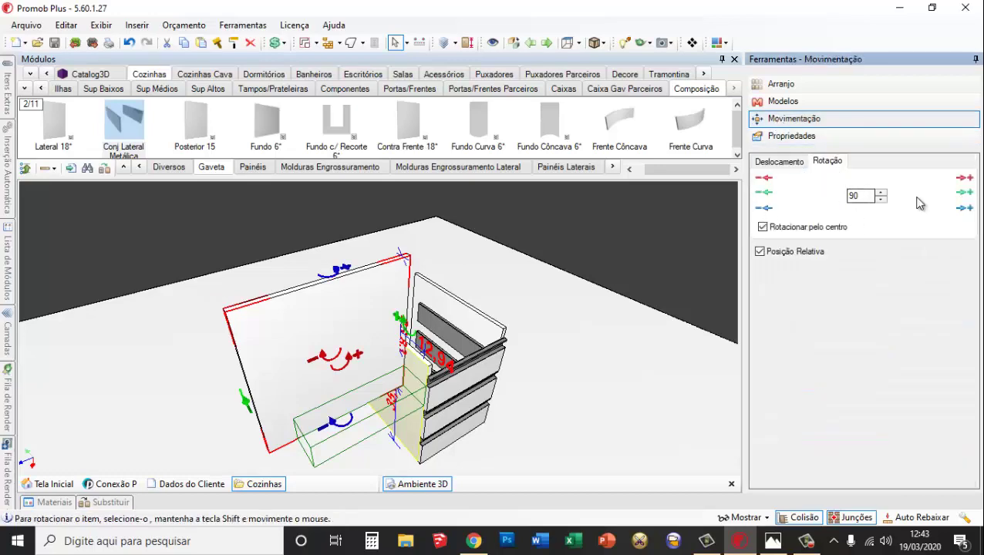
{"action": "left_click", "coordinate": [966, 210]}
{"action": "scroll", "coordinate": [355, 258], "scroll_direction": "down", "scroll_amount": 3}
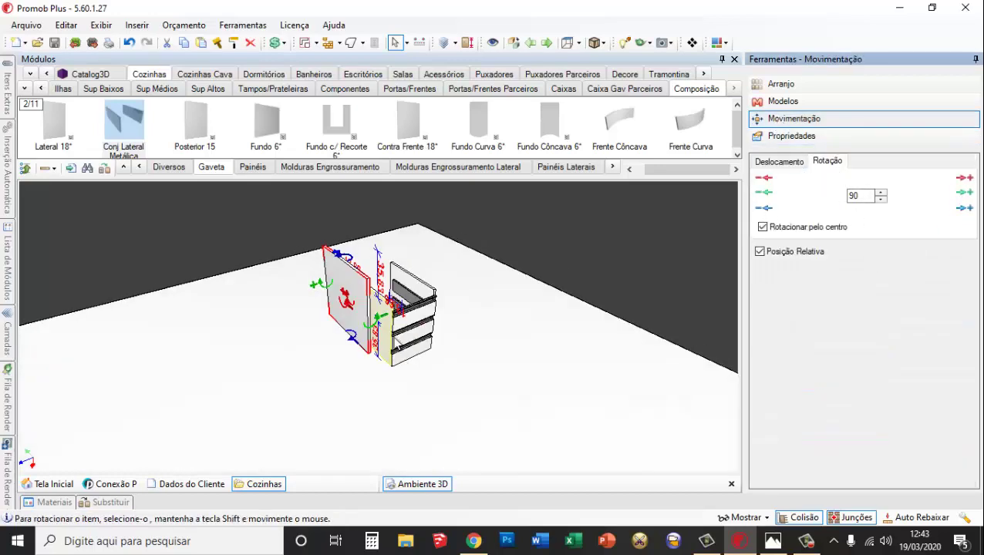
{"action": "scroll", "coordinate": [377, 366], "scroll_direction": "up", "scroll_amount": 2}
{"action": "scroll", "coordinate": [375, 366], "scroll_direction": "up", "scroll_amount": 1}
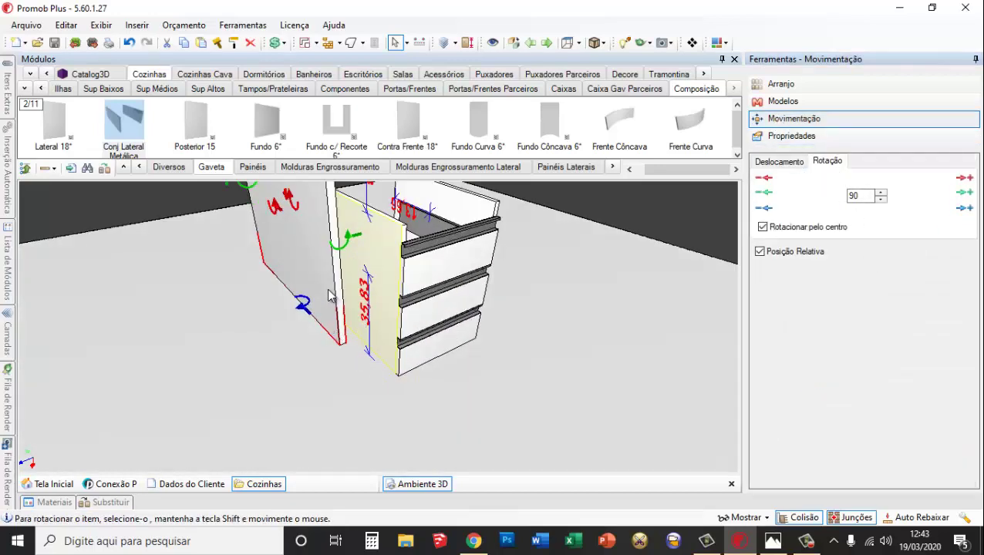
Reposition the rotated panel flush against the existing side panel's outer face, at relative position X 3,6, Y -55 and Z 0
{"action": "double_click", "coordinate": [375, 298]}
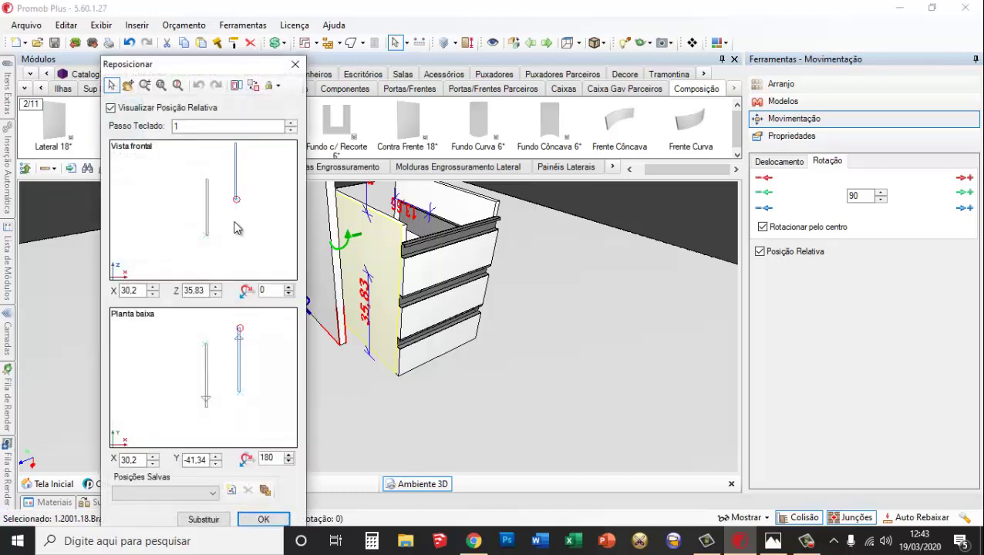
{"action": "left_click_drag", "start_coordinate": [234, 202], "coordinate": [208, 235]}
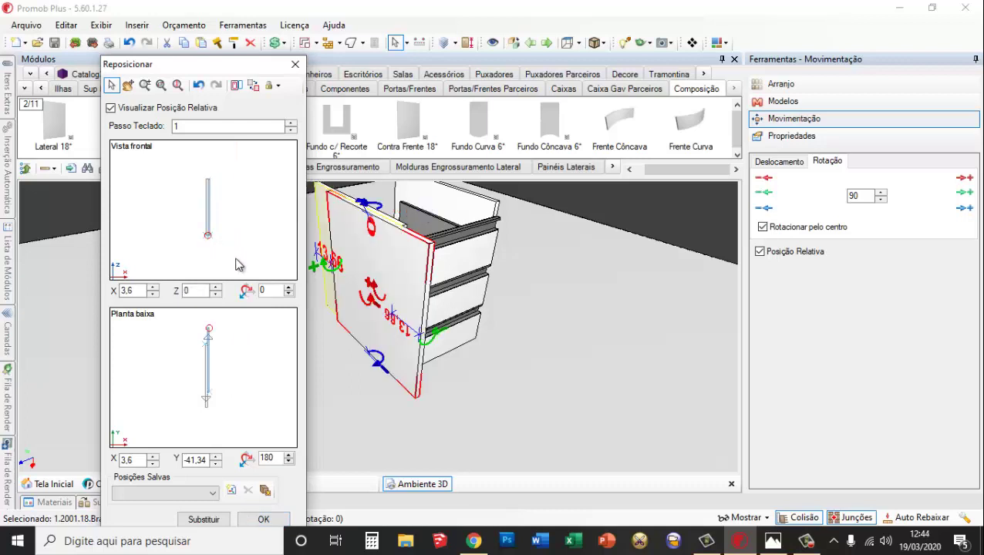
{"action": "scroll", "coordinate": [204, 362], "scroll_direction": "up", "scroll_amount": 5}
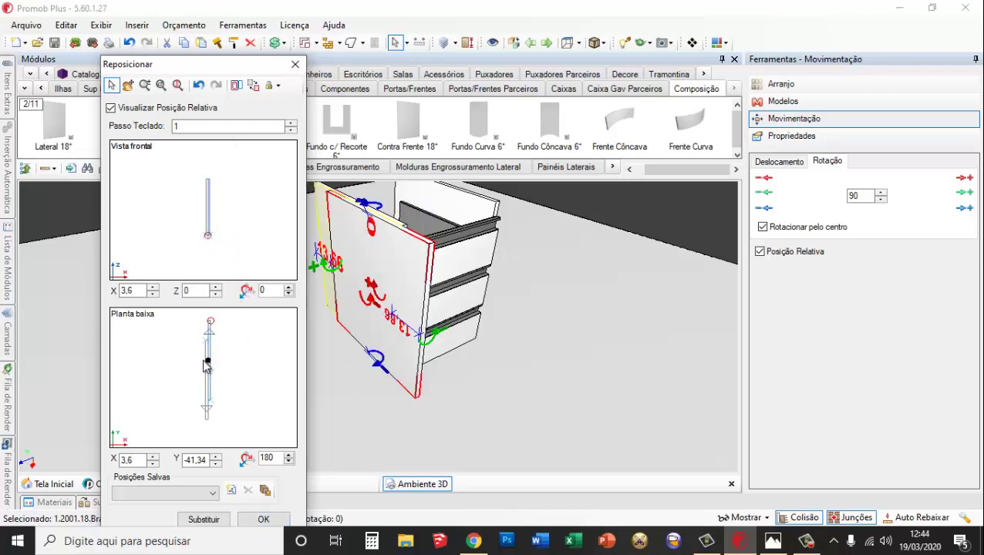
{"action": "mouse_move", "coordinate": [209, 338]}
{"action": "left_mouse_down"}
{"action": "mouse_move", "coordinate": [205, 319]}
{"action": "mouse_move", "coordinate": [210, 339]}
{"action": "left_mouse_up"}
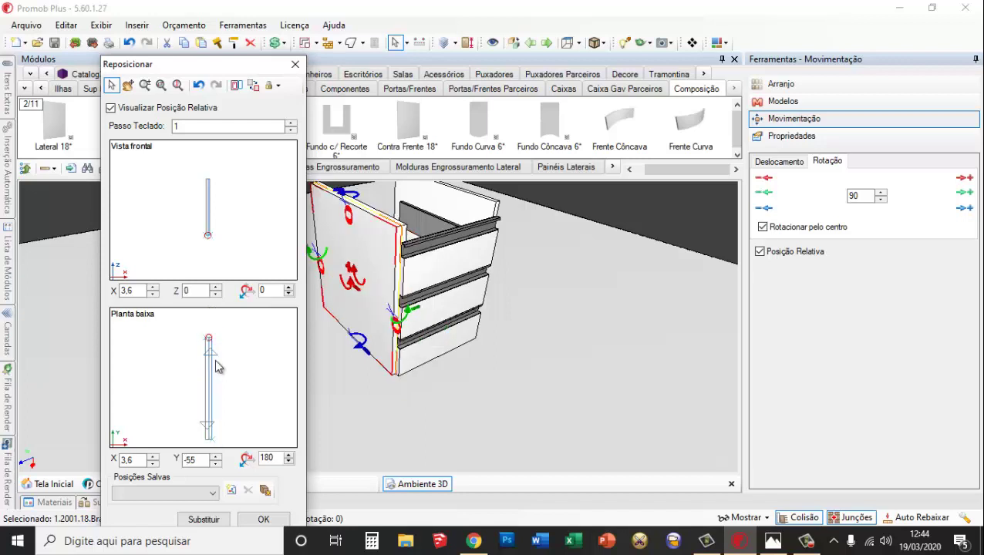
{"action": "left_click", "coordinate": [263, 519]}
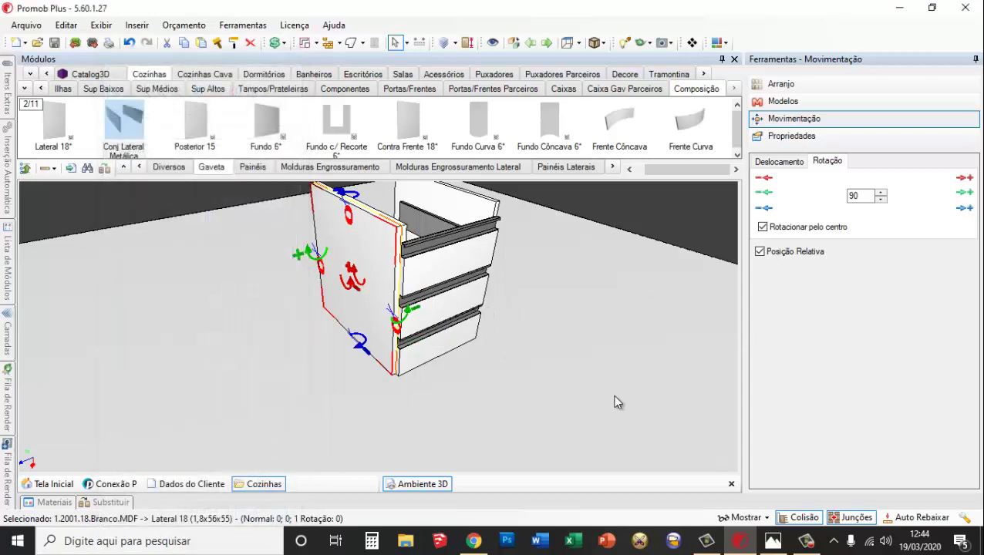
{"action": "left_click", "coordinate": [615, 396]}
Try an Afastamento Módulo of 20 on the outer 56-high side panel, and return it to 1,8
{"action": "left_click", "coordinate": [382, 261]}
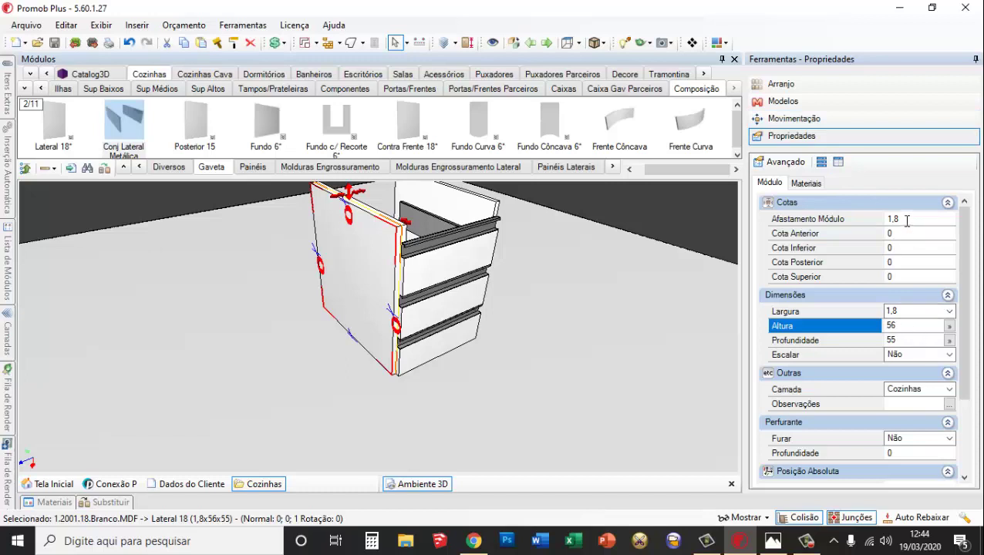
{"action": "left_click", "coordinate": [907, 221]}
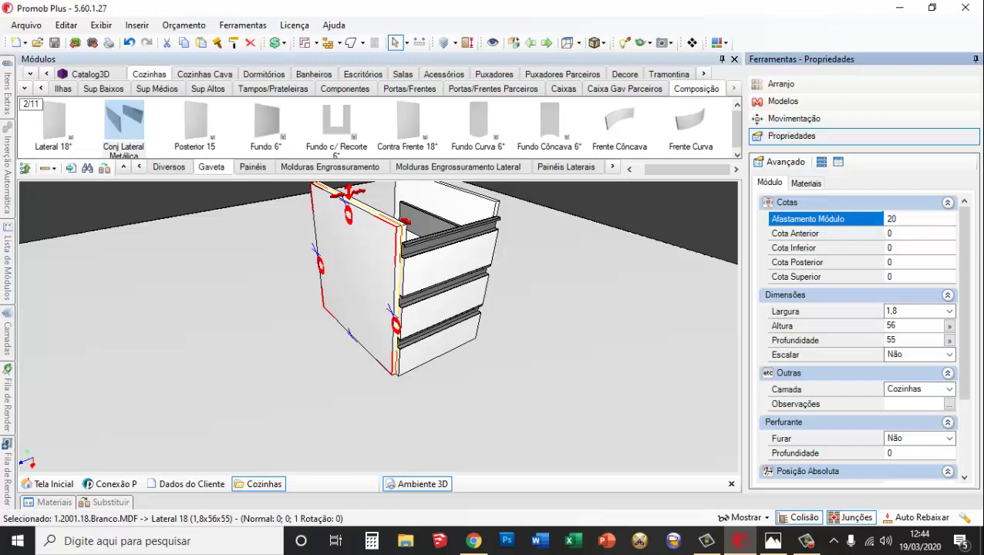
{"action": "type", "text": "20"}
{"action": "key", "text": "Return"}
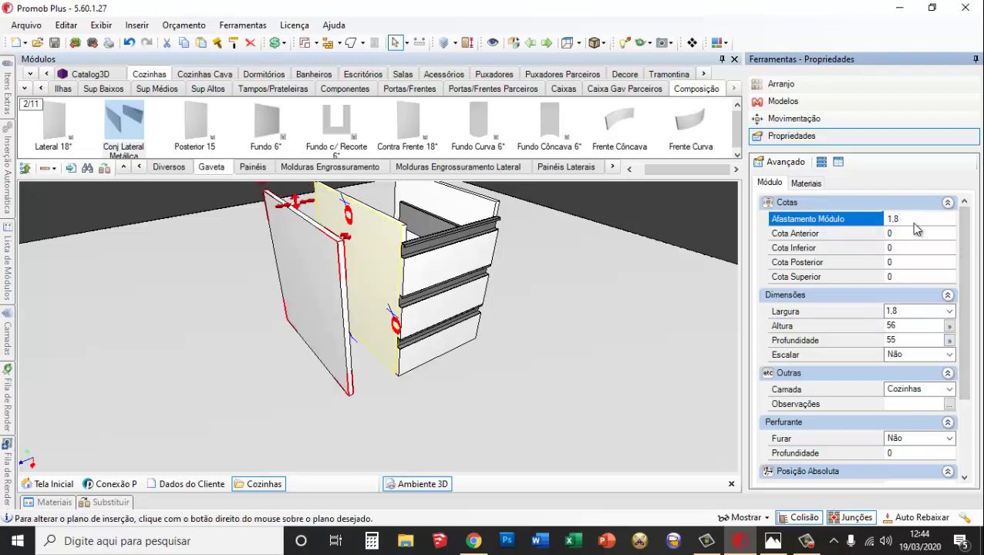
{"action": "left_click", "coordinate": [652, 332]}
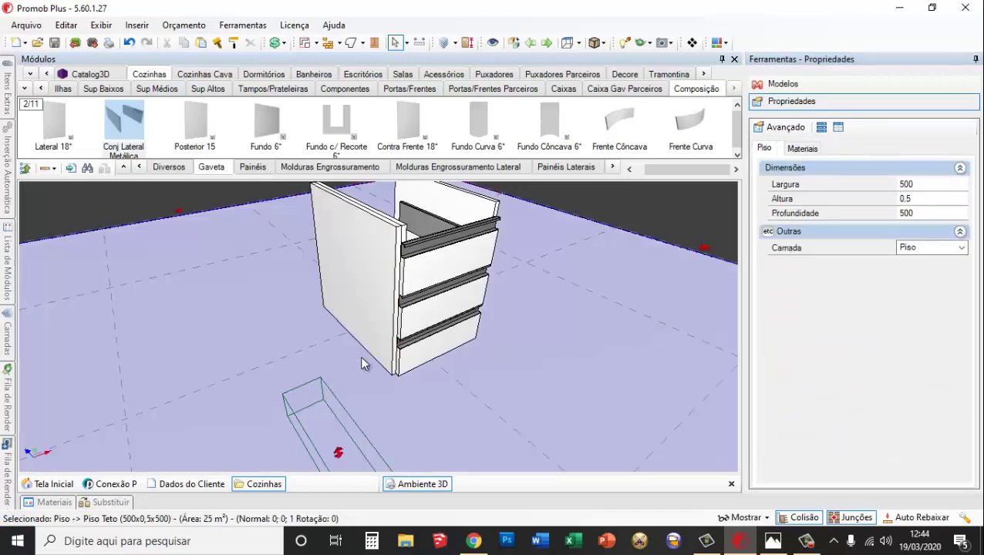
Try an Afastamento Módulo of 100 on the outer side panel, and set it to 80
{"action": "left_click", "coordinate": [369, 267]}
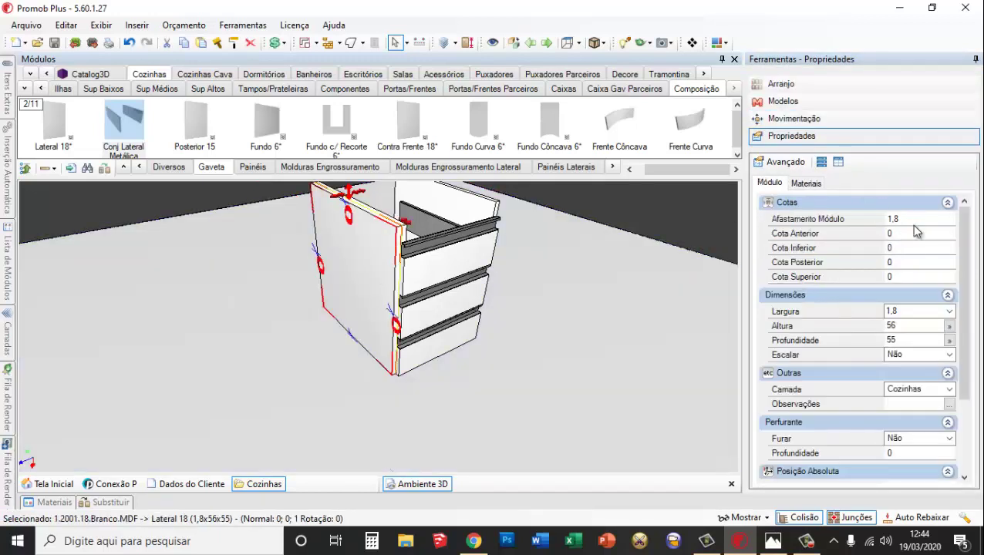
{"action": "left_click", "coordinate": [856, 222]}
{"action": "key", "text": "Return"}
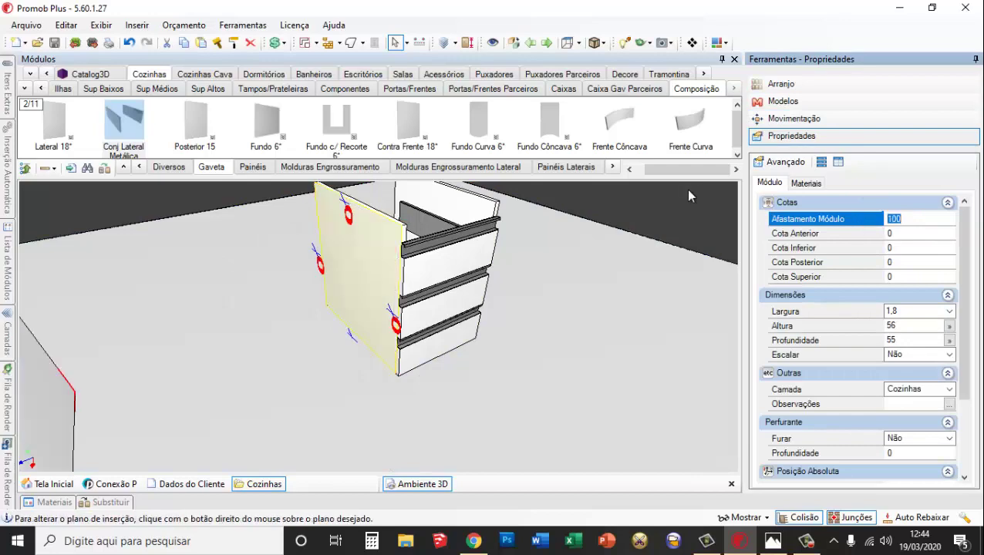
{"action": "scroll", "coordinate": [448, 306], "scroll_direction": "down", "scroll_amount": 3}
{"action": "mouse_move", "coordinate": [398, 380]}
{"action": "middle_mouse_down"}
{"action": "mouse_move", "coordinate": [340, 314]}
{"action": "mouse_move", "coordinate": [402, 343]}
{"action": "mouse_move", "coordinate": [404, 369]}
{"action": "middle_mouse_up"}
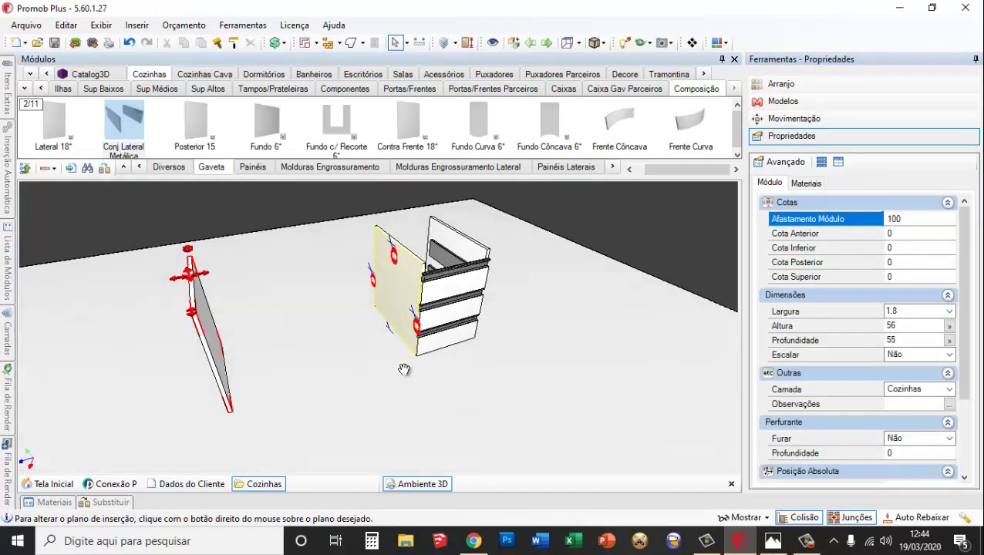
{"action": "left_click", "coordinate": [915, 215]}
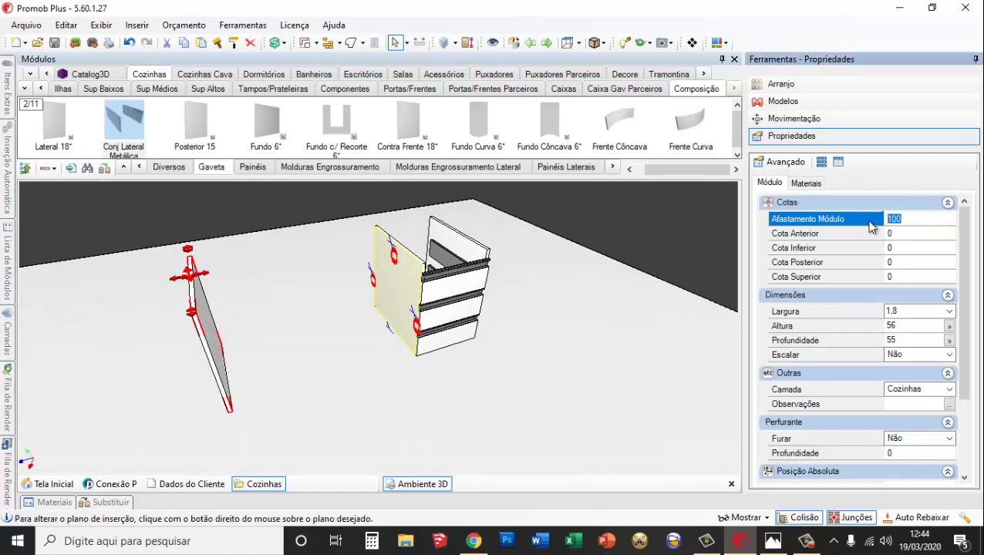
{"action": "type", "text": "80"}
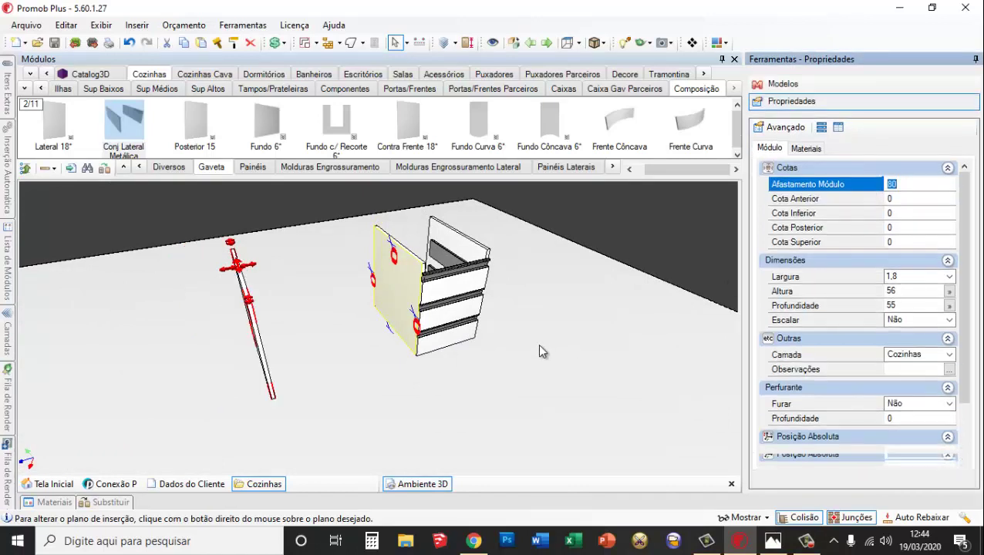
{"action": "left_click", "coordinate": [539, 346]}
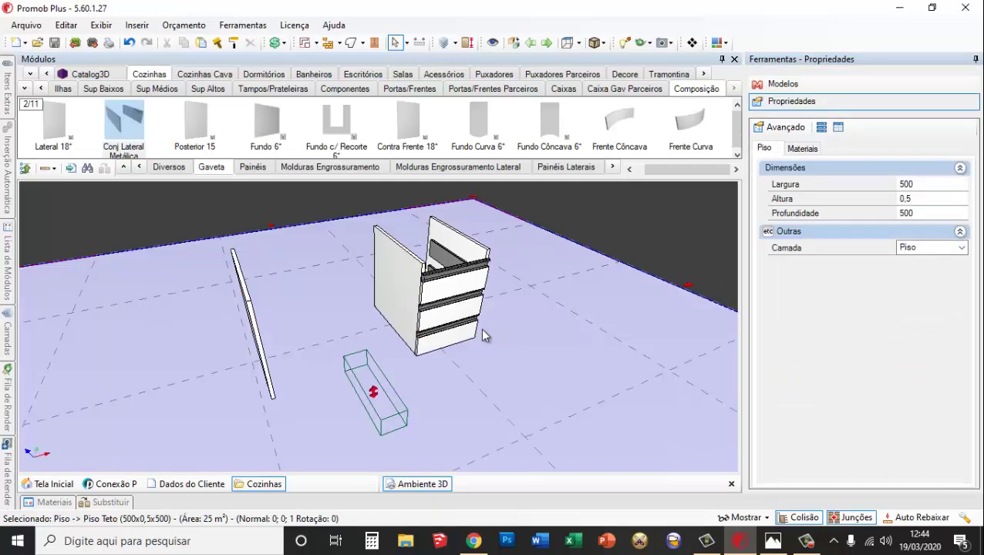
Examine the Composição part groups, including Laterais/Divisórias, Bases, Frente Gavetas Internas and Painéis Laterais
{"action": "middle_click_drag", "start_coordinate": [491, 360], "coordinate": [453, 359]}
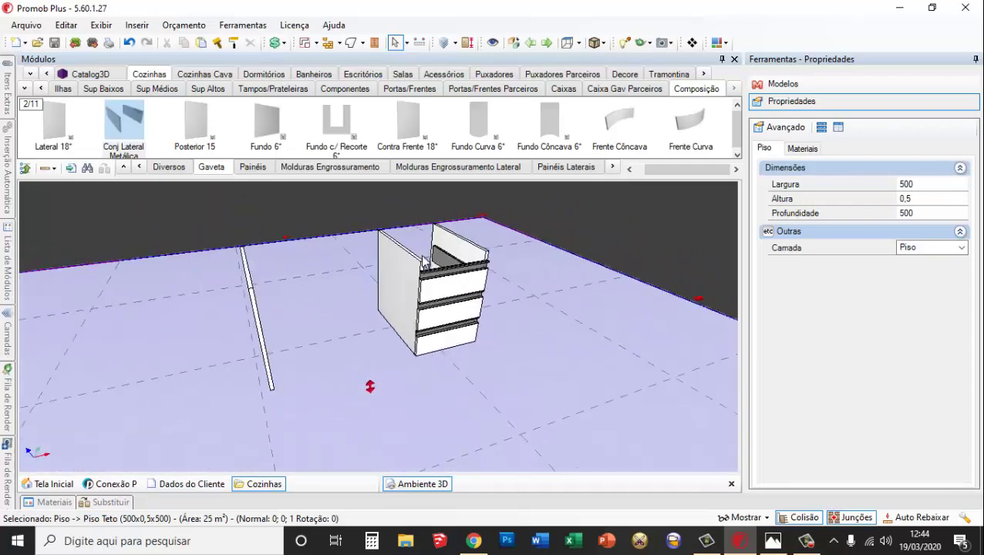
{"action": "scroll", "coordinate": [426, 258], "scroll_direction": "up", "scroll_amount": 3}
{"action": "scroll", "coordinate": [450, 270], "scroll_direction": "down", "scroll_amount": 1}
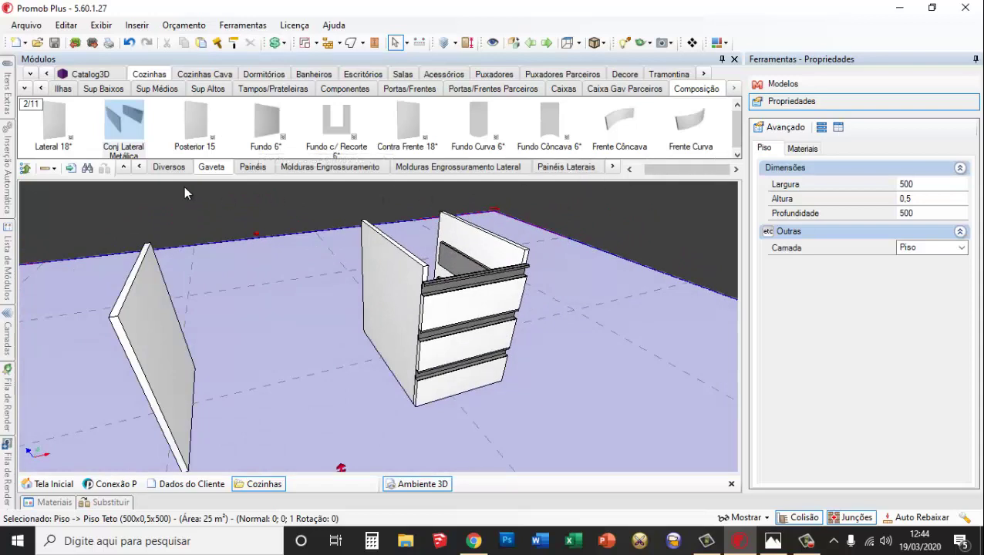
{"action": "left_click", "coordinate": [137, 168]}
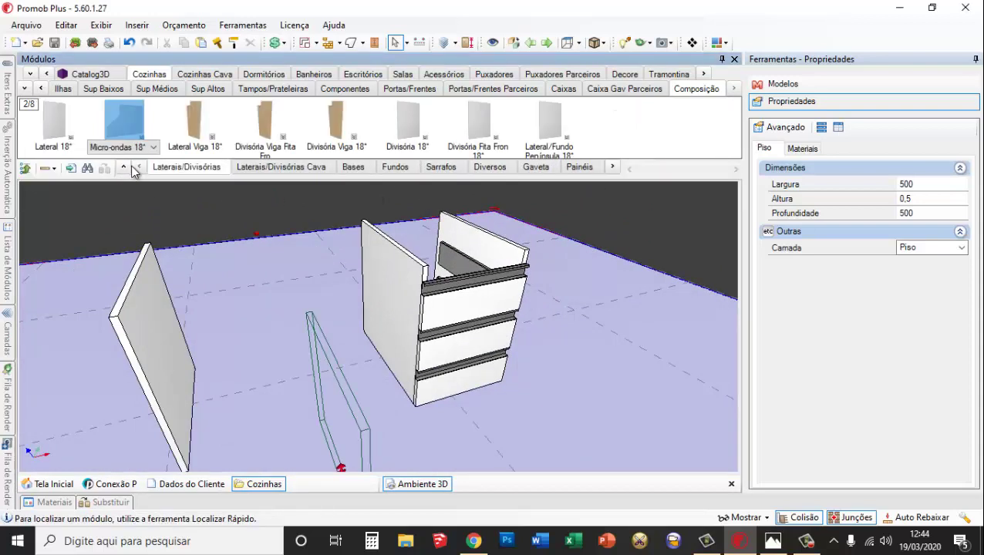
{"action": "left_click", "coordinate": [123, 168]}
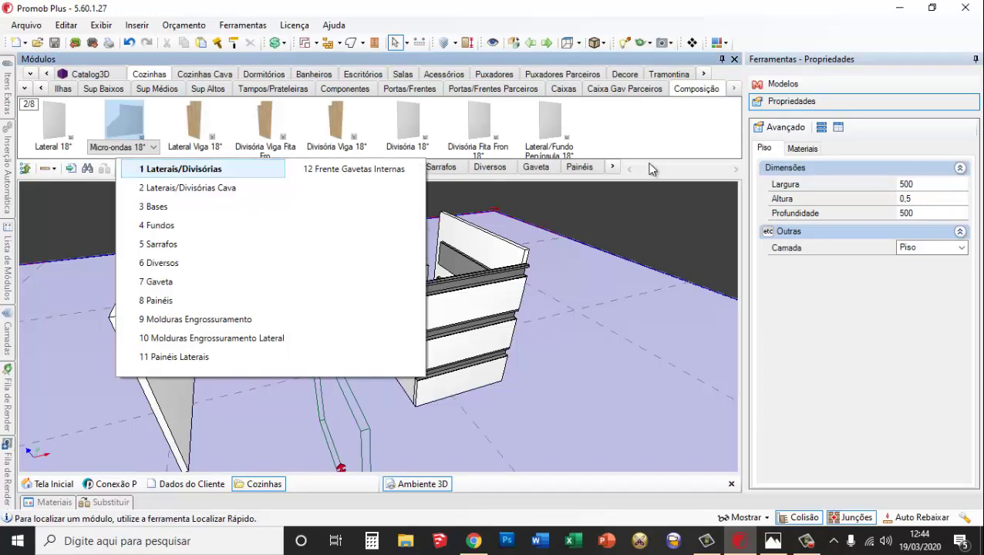
{"action": "left_click", "coordinate": [630, 133]}
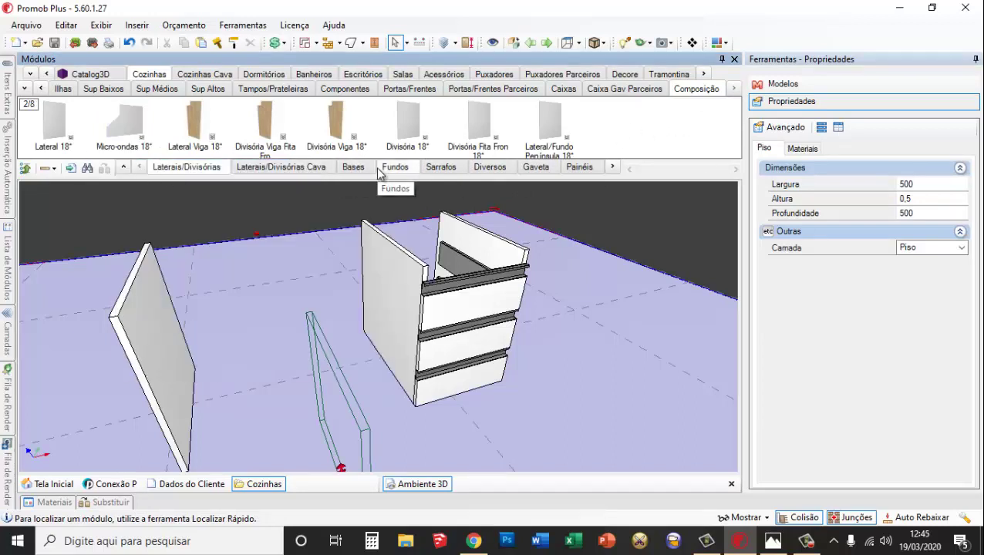
{"action": "left_click", "coordinate": [353, 167]}
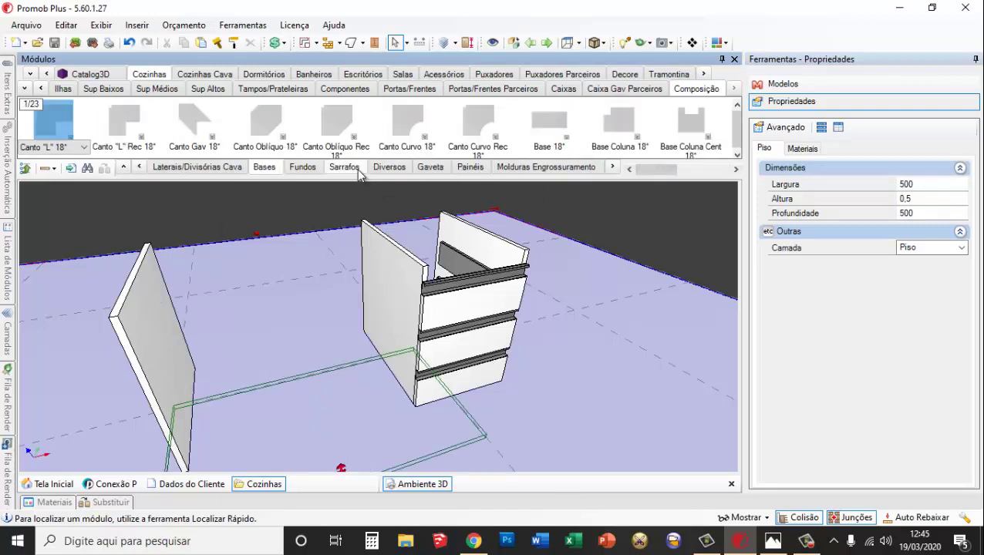
{"action": "left_click", "coordinate": [612, 167]}
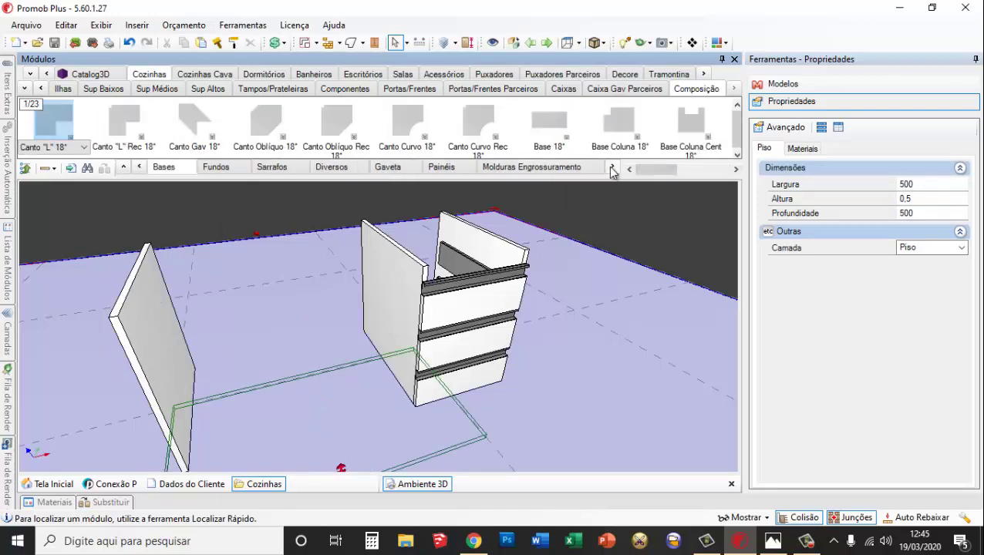
{"action": "left_click", "coordinate": [611, 168]}
{"action": "left_click", "coordinate": [611, 167]}
{"action": "left_click", "coordinate": [611, 168]}
{"action": "left_click", "coordinate": [612, 168]}
{"action": "left_click", "coordinate": [611, 167]}
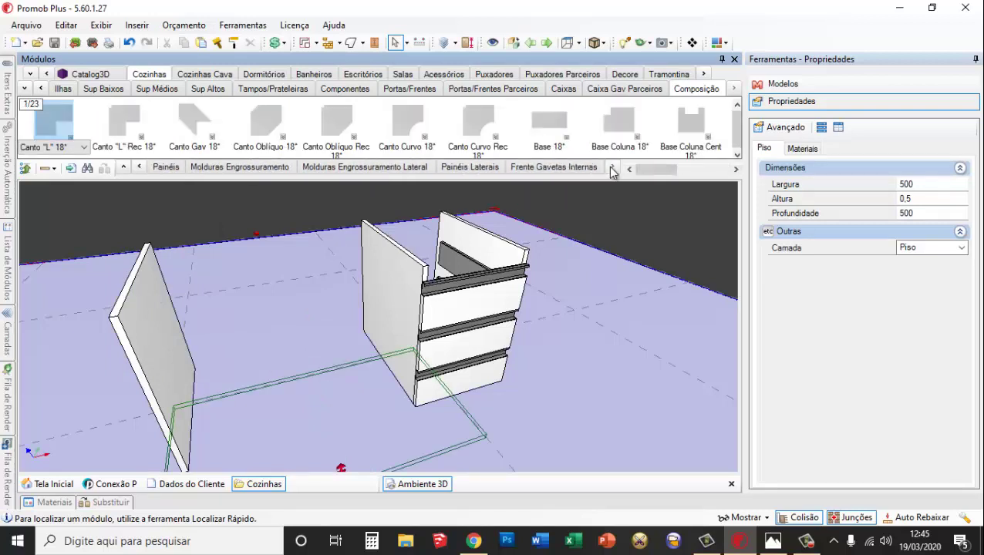
{"action": "left_click", "coordinate": [535, 168]}
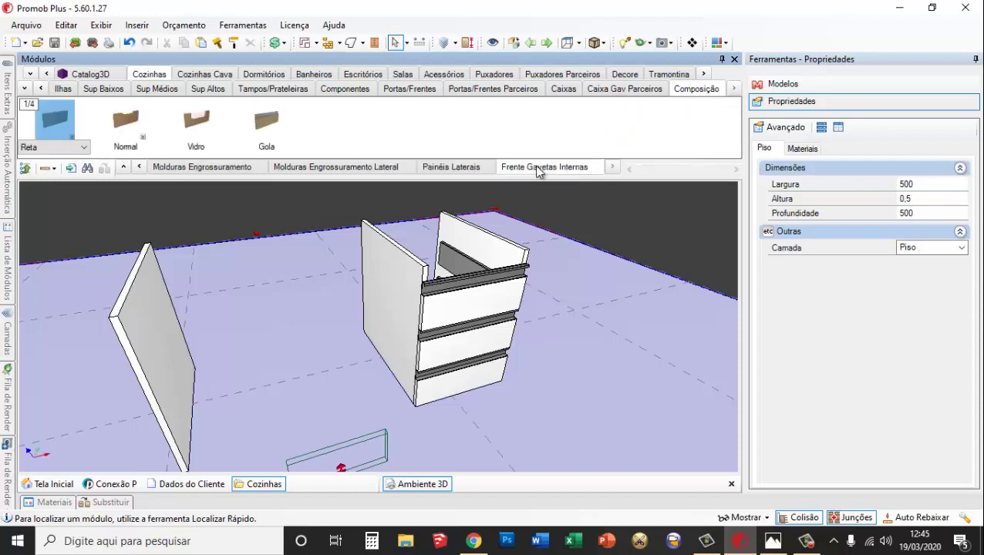
{"action": "left_click", "coordinate": [444, 171]}
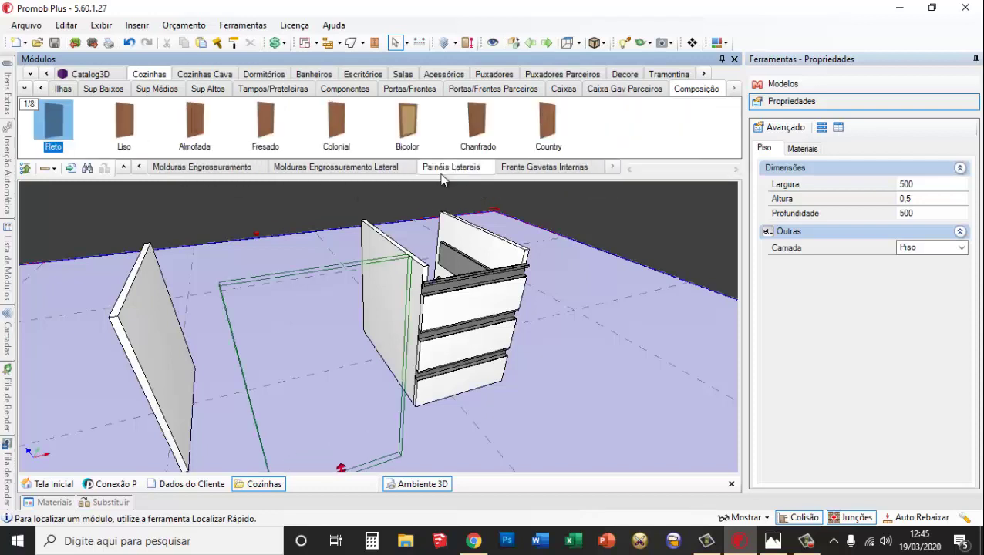
Find the Sarrafo V Tras part in the Sarrafos group and insert it on the floor in front of the drawers
{"action": "left_click", "coordinate": [140, 167]}
{"action": "left_click", "coordinate": [139, 168]}
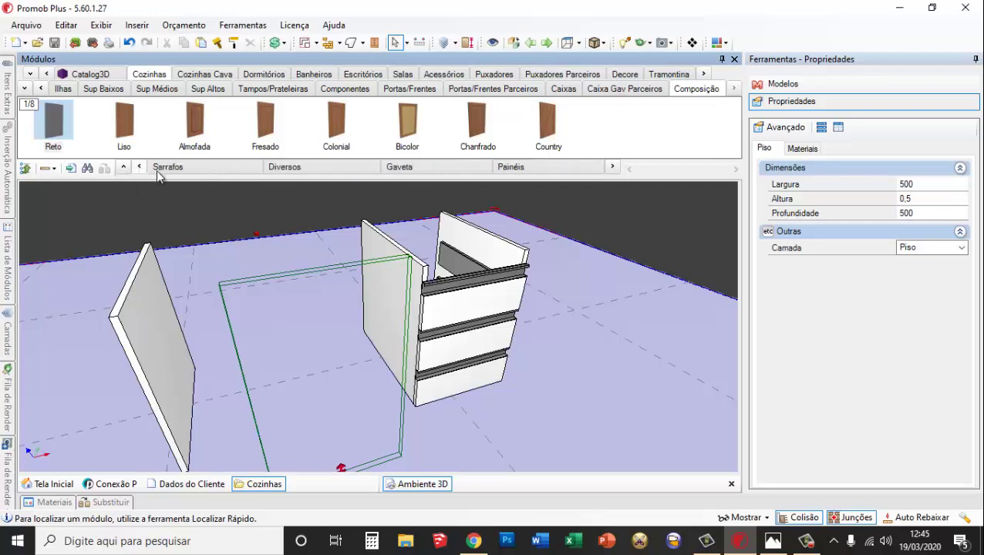
{"action": "left_click", "coordinate": [177, 166]}
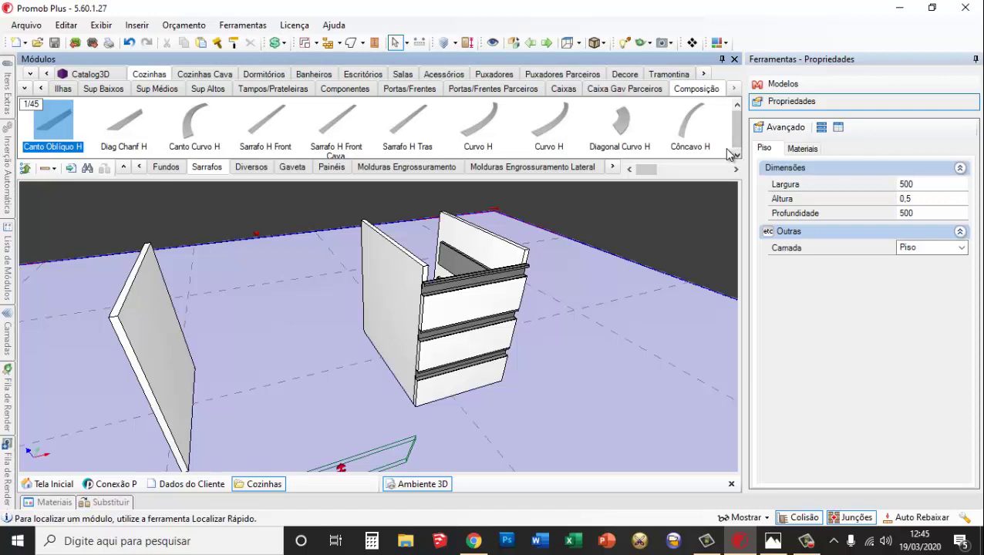
{"action": "left_click_drag", "start_coordinate": [646, 169], "coordinate": [718, 175]}
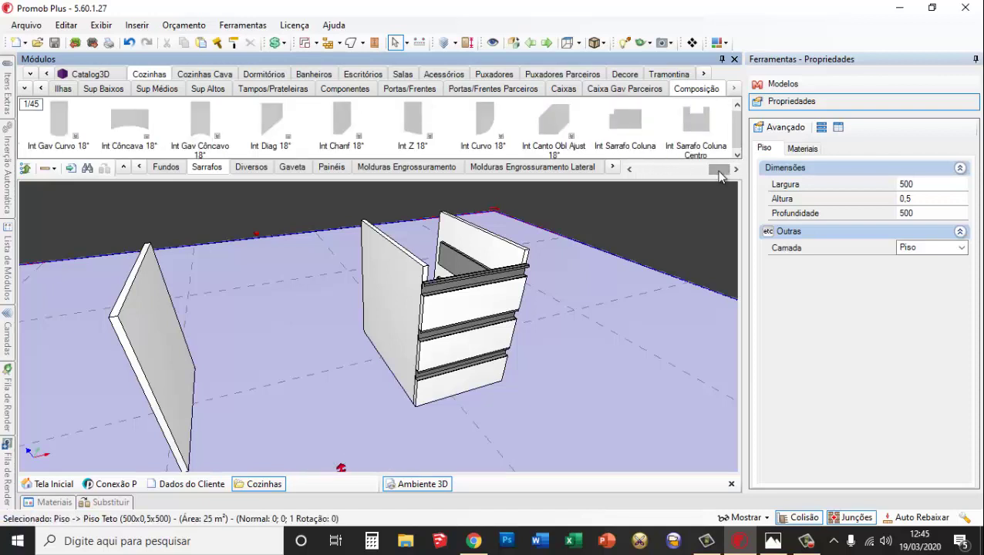
{"action": "left_click", "coordinate": [629, 170]}
{"action": "left_click", "coordinate": [629, 169]}
{"action": "left_click", "coordinate": [629, 170]}
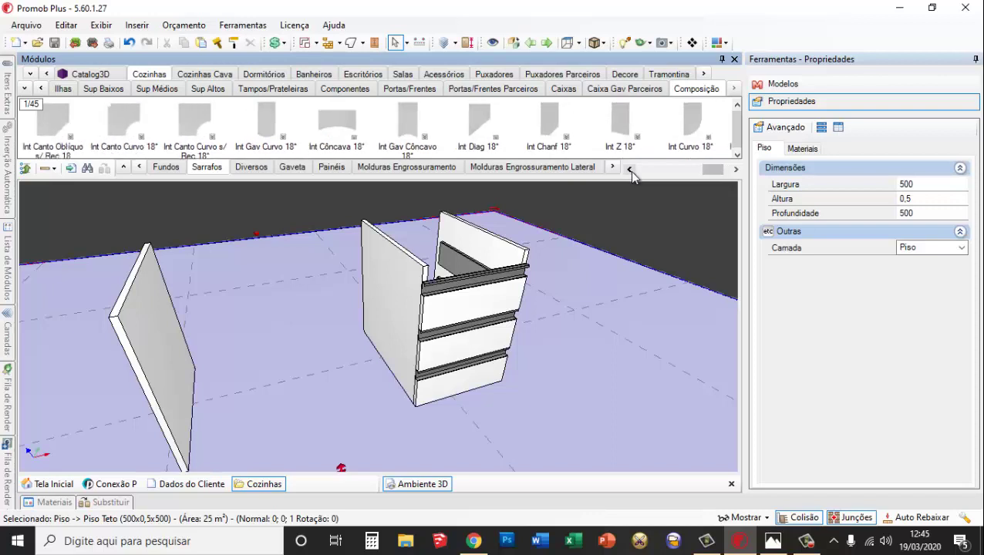
{"action": "left_click", "coordinate": [630, 171]}
{"action": "left_click", "coordinate": [630, 170]}
{"action": "left_click", "coordinate": [630, 170]}
{"action": "left_click", "coordinate": [630, 170]}
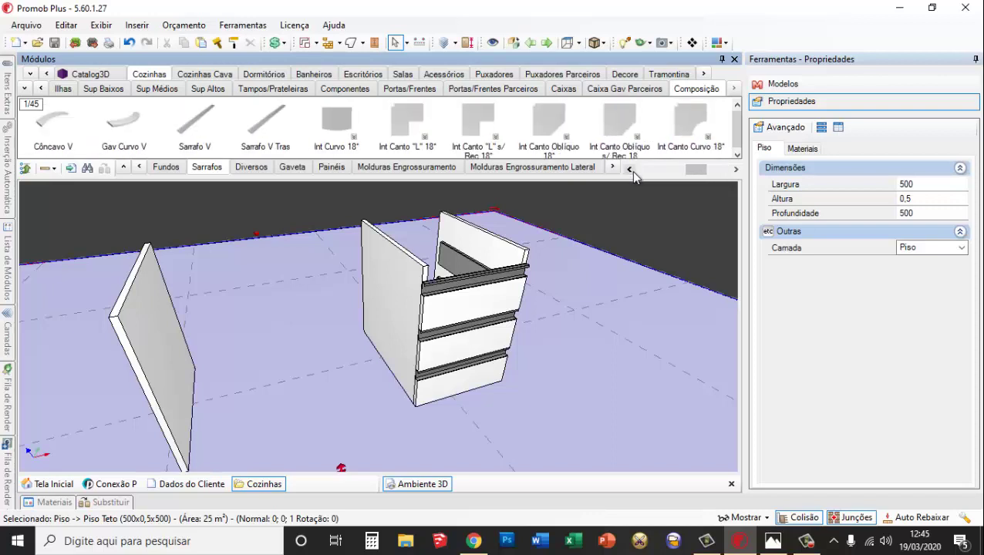
{"action": "left_click", "coordinate": [630, 170]}
{"action": "left_click", "coordinate": [630, 171]}
{"action": "left_click", "coordinate": [414, 134]}
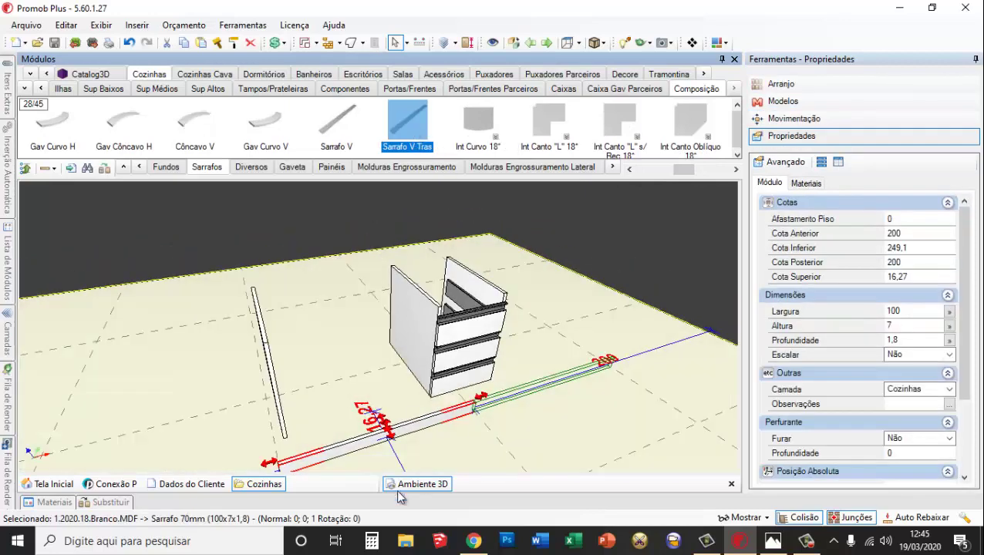
Reposition the sarrafo relative to the outer side panel, aligning their lower corners in the front view at X 0 and Z 0
{"action": "scroll", "coordinate": [344, 355], "scroll_direction": "up", "scroll_amount": 1}
{"action": "scroll", "coordinate": [344, 355], "scroll_direction": "down", "scroll_amount": 4}
{"action": "scroll", "coordinate": [315, 441], "scroll_direction": "up", "scroll_amount": 3}
{"action": "left_click", "coordinate": [335, 410]}
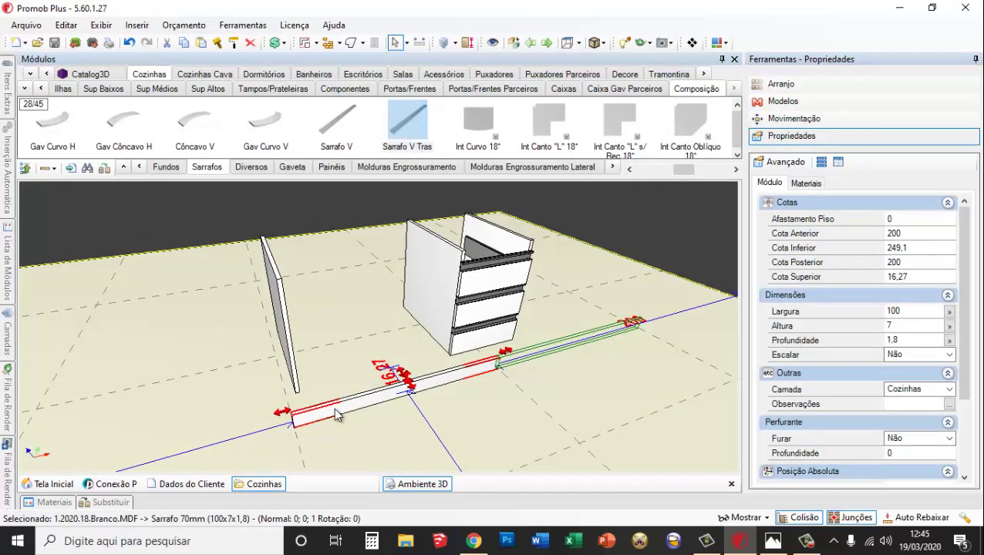
{"action": "left_click_drag", "start_coordinate": [281, 294], "coordinate": [283, 293]}
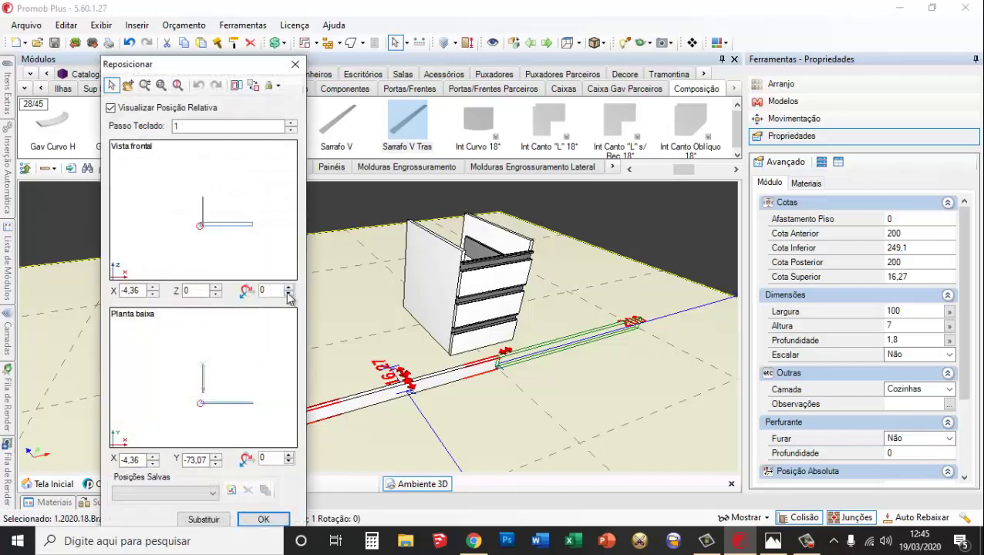
{"action": "scroll", "coordinate": [205, 370], "scroll_direction": "up", "scroll_amount": 4}
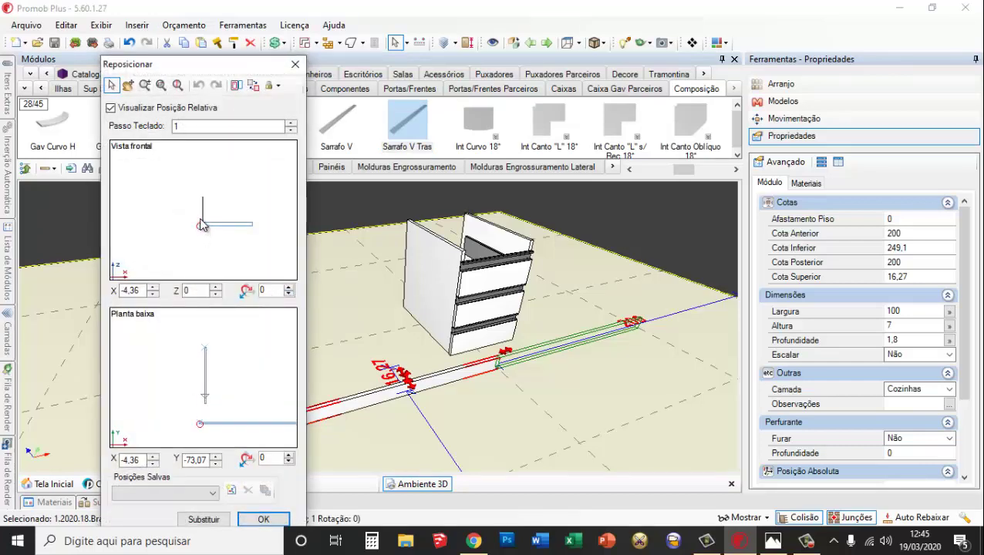
{"action": "scroll", "coordinate": [201, 224], "scroll_direction": "up", "scroll_amount": 4}
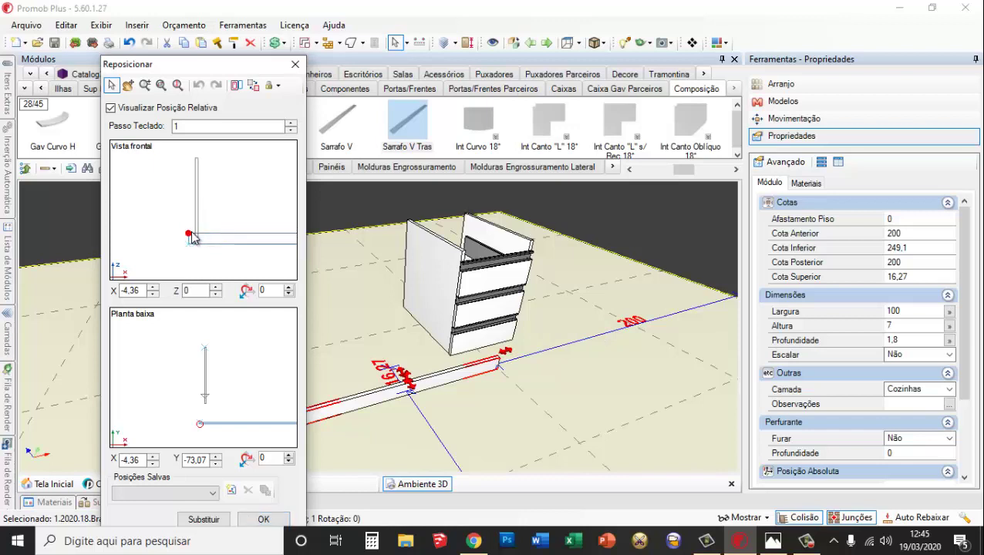
{"action": "mouse_move", "coordinate": [191, 239]}
{"action": "left_mouse_down"}
{"action": "mouse_move", "coordinate": [197, 257]}
{"action": "mouse_move", "coordinate": [197, 245]}
{"action": "left_mouse_up"}
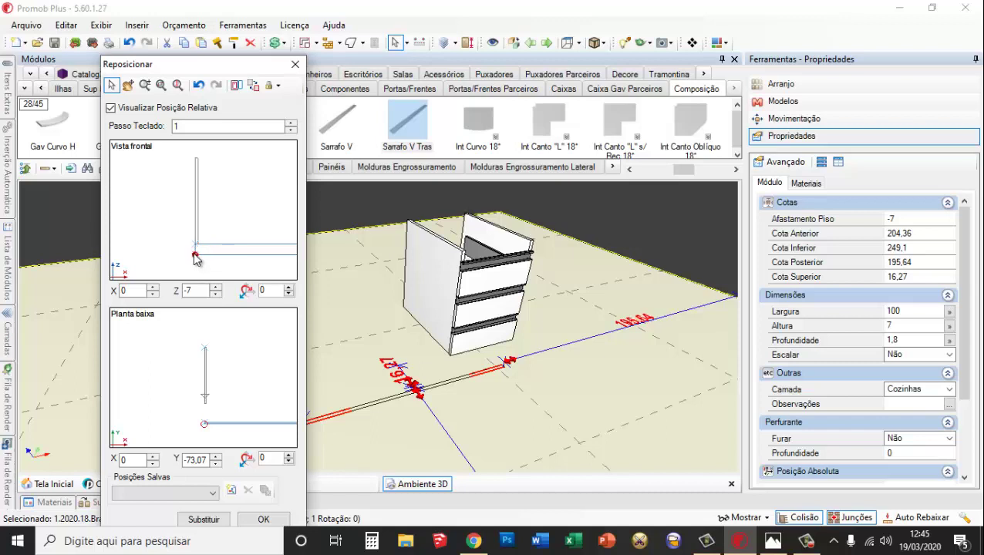
{"action": "left_click_drag", "start_coordinate": [195, 258], "coordinate": [196, 244]}
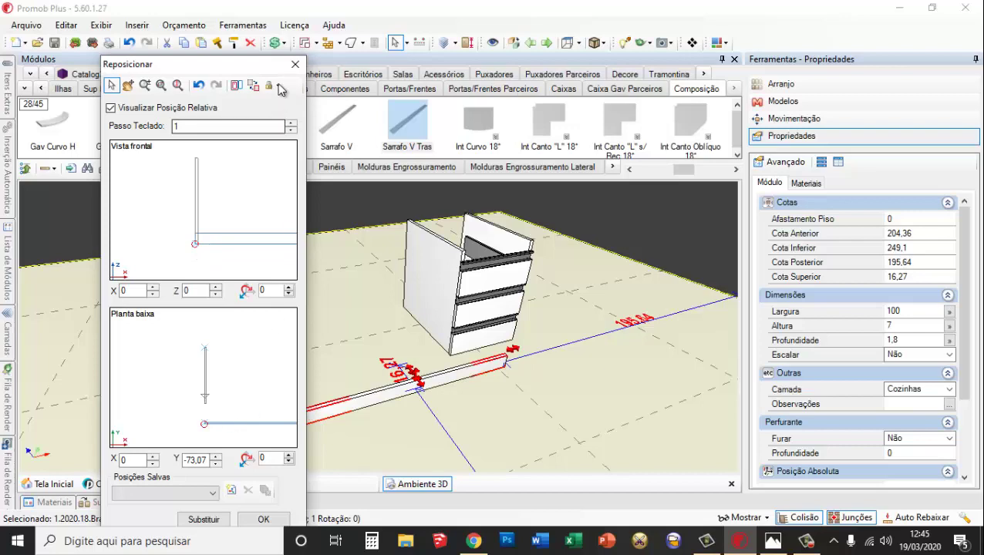
Align the sarrafo with the side panel's front edge at Y -55 and raise it to the panel's top at Z 49
{"action": "left_click_drag", "start_coordinate": [279, 65], "coordinate": [671, 80]}
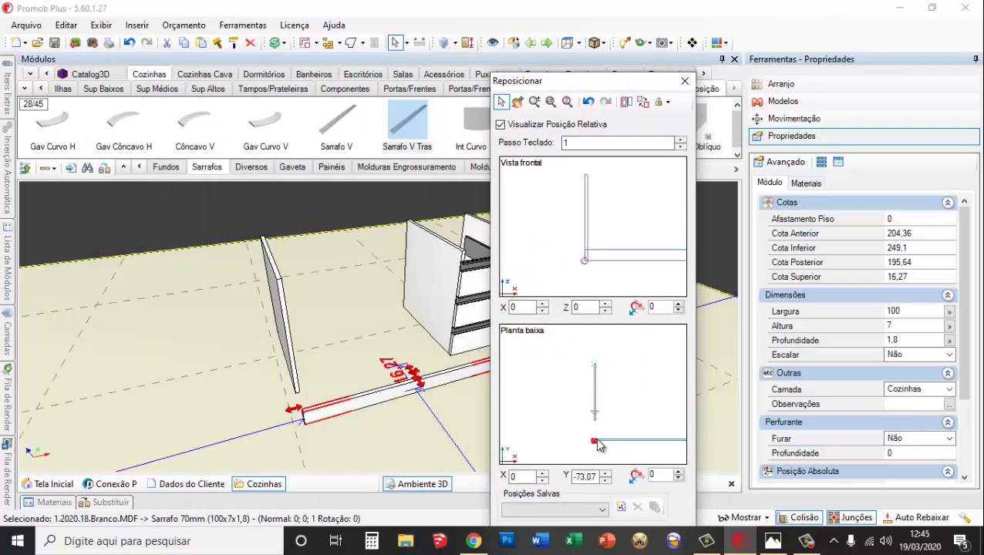
{"action": "scroll", "coordinate": [597, 443], "scroll_direction": "up", "scroll_amount": 5}
{"action": "left_click_drag", "start_coordinate": [599, 448], "coordinate": [594, 446]}
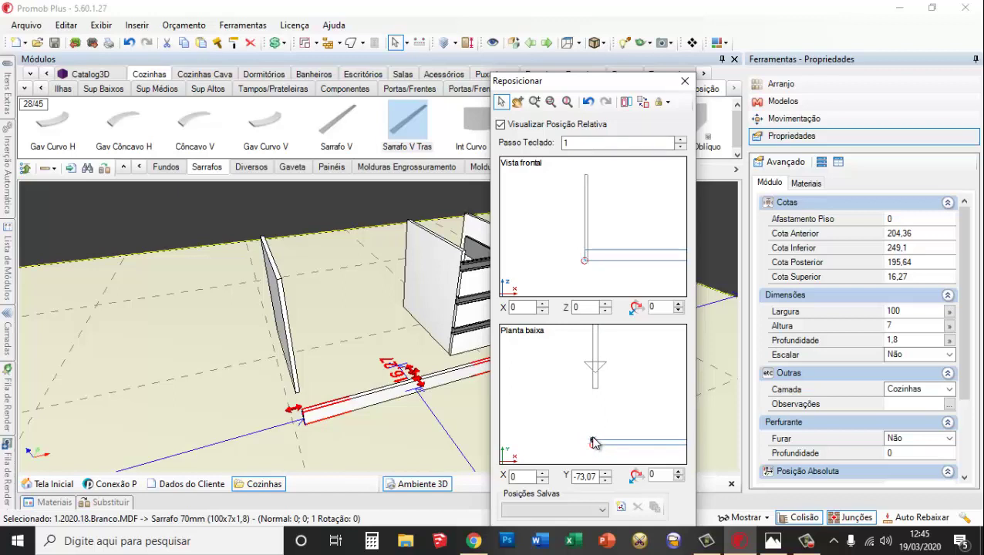
{"action": "left_click_drag", "start_coordinate": [593, 442], "coordinate": [593, 381]}
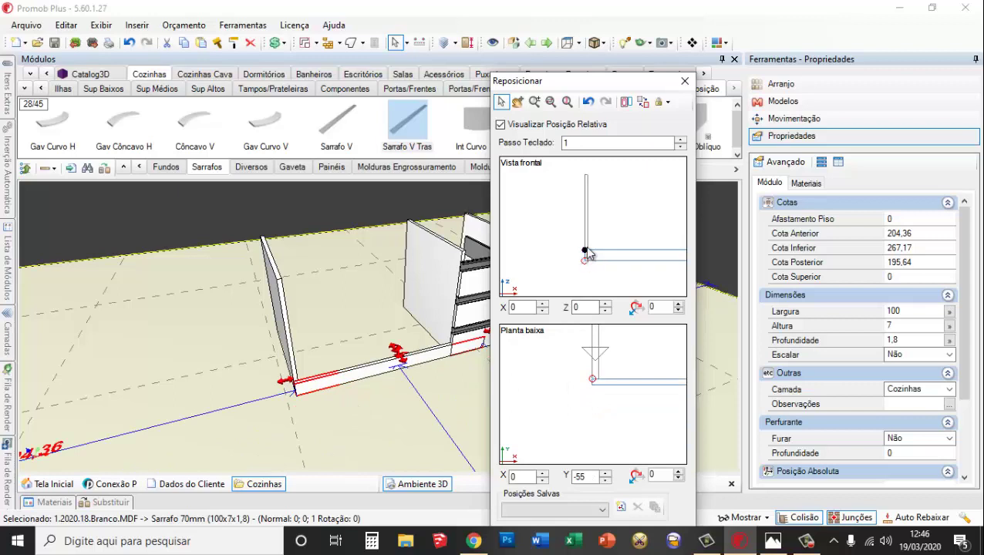
{"action": "left_click_drag", "start_coordinate": [585, 255], "coordinate": [586, 175]}
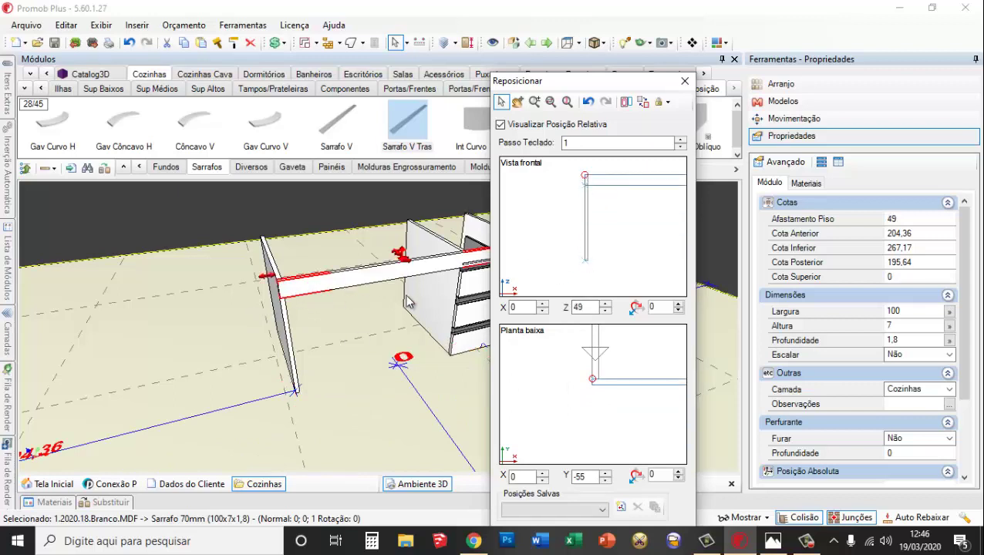
{"action": "left_click_drag", "start_coordinate": [644, 87], "coordinate": [806, 144]}
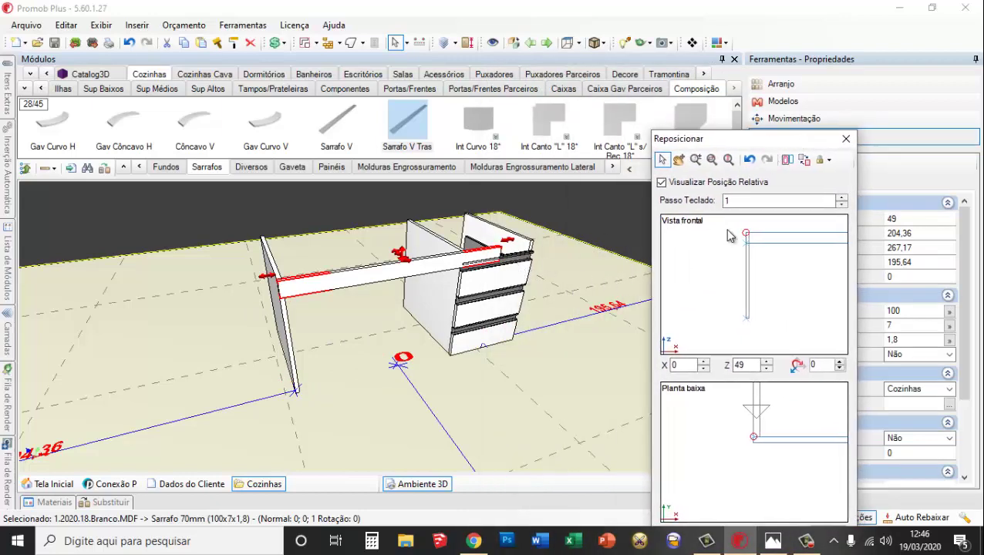
{"action": "left_click", "coordinate": [787, 160]}
{"action": "left_click", "coordinate": [621, 514]}
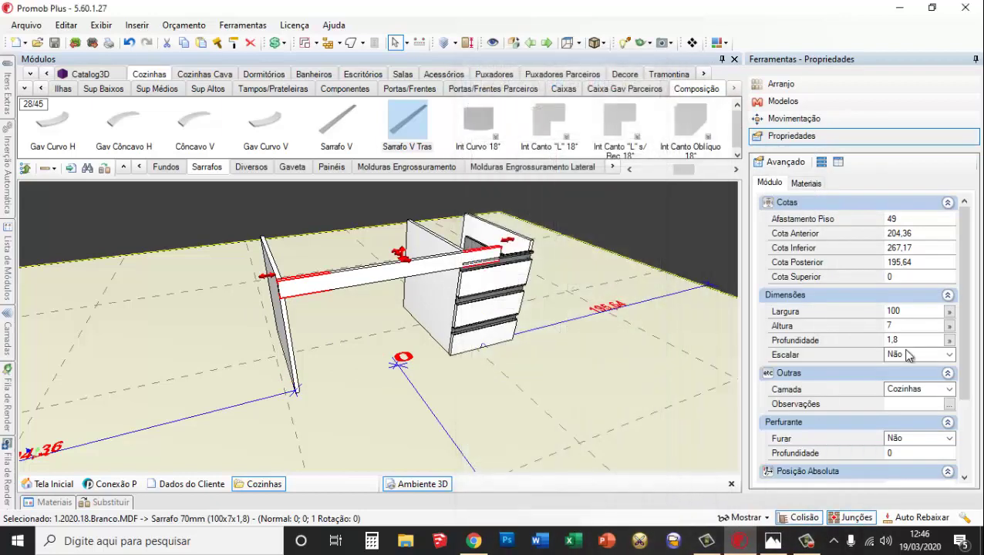
Set the sarrafo's Altura to 5
{"action": "left_click", "coordinate": [913, 326]}
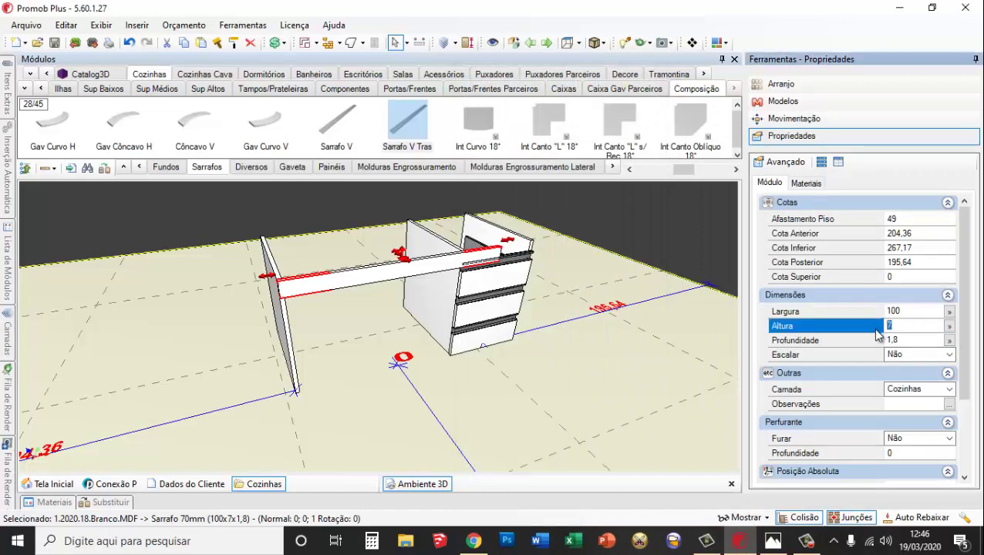
{"action": "type", "text": "5"}
{"action": "key", "text": "Return"}
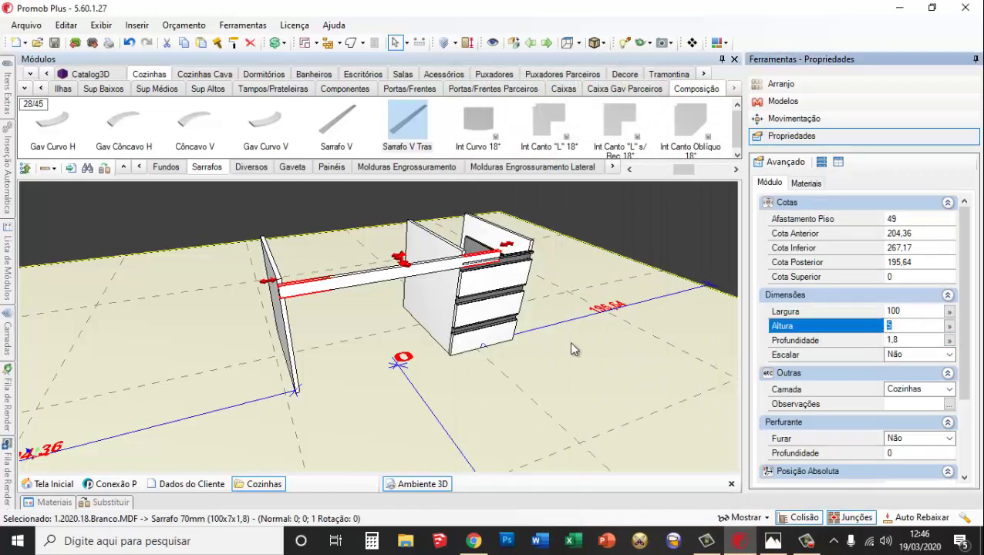
Reposition the sarrafo against the outer side panel, raising it to Z 51 so its upper edge meets the panel's top
{"action": "scroll", "coordinate": [285, 294], "scroll_direction": "up", "scroll_amount": 5}
{"action": "scroll", "coordinate": [278, 298], "scroll_direction": "up", "scroll_amount": 2}
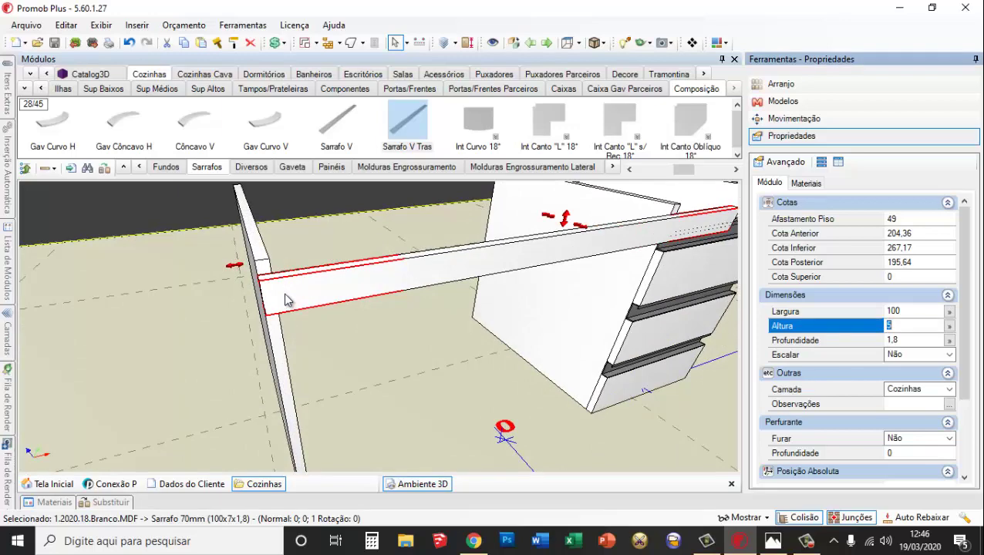
{"action": "left_click", "coordinate": [270, 290]}
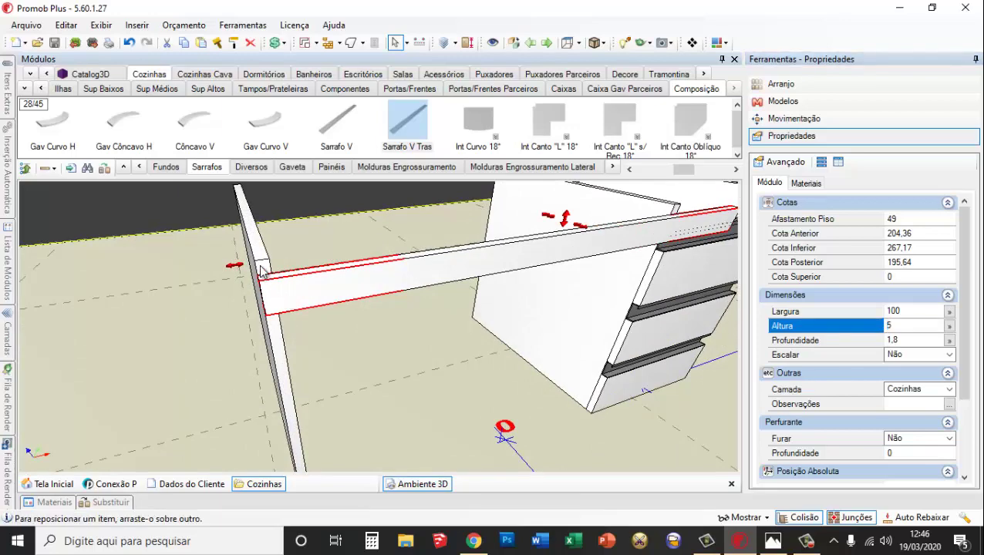
{"action": "double_click", "coordinate": [262, 270]}
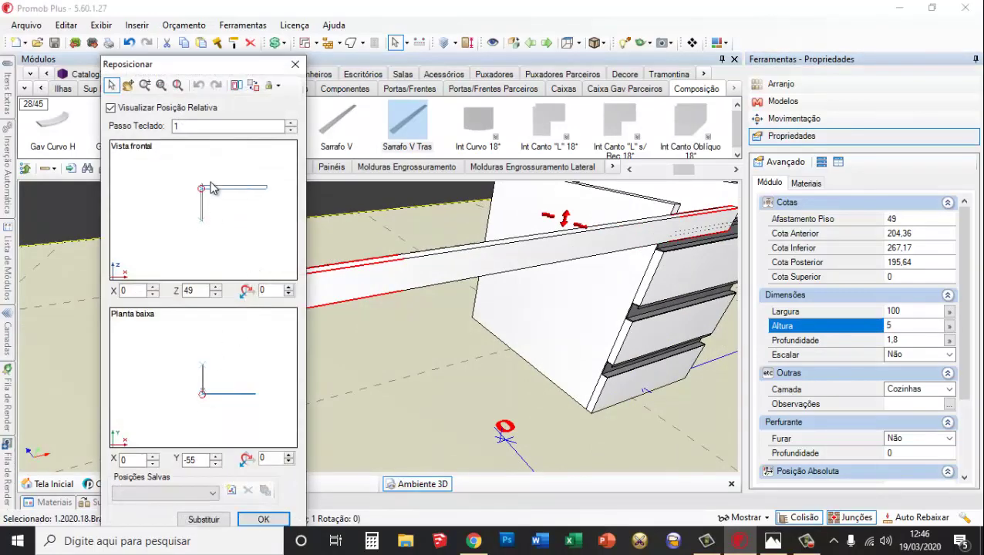
{"action": "scroll", "coordinate": [213, 188], "scroll_direction": "up", "scroll_amount": 3}
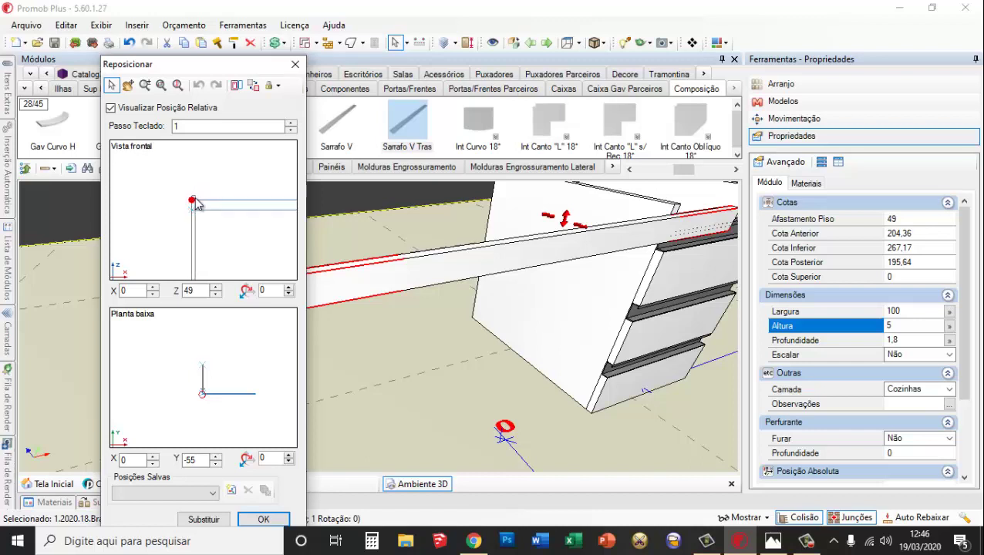
{"action": "mouse_move", "coordinate": [193, 199]}
{"action": "left_mouse_down"}
{"action": "mouse_move", "coordinate": [203, 209]}
{"action": "mouse_move", "coordinate": [184, 199]}
{"action": "mouse_move", "coordinate": [192, 197]}
{"action": "left_mouse_up"}
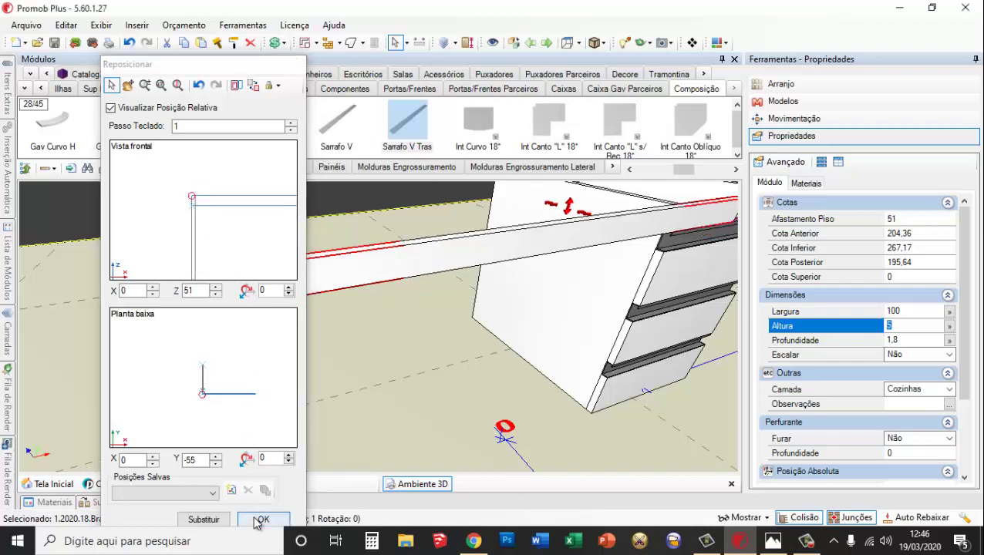
{"action": "left_click", "coordinate": [263, 519]}
Measure the width of the drawer unit between the lower front corners of its bottom drawer
{"action": "scroll", "coordinate": [452, 307], "scroll_direction": "down", "scroll_amount": 5}
{"action": "middle_click_drag", "start_coordinate": [452, 307], "coordinate": [640, 249]}
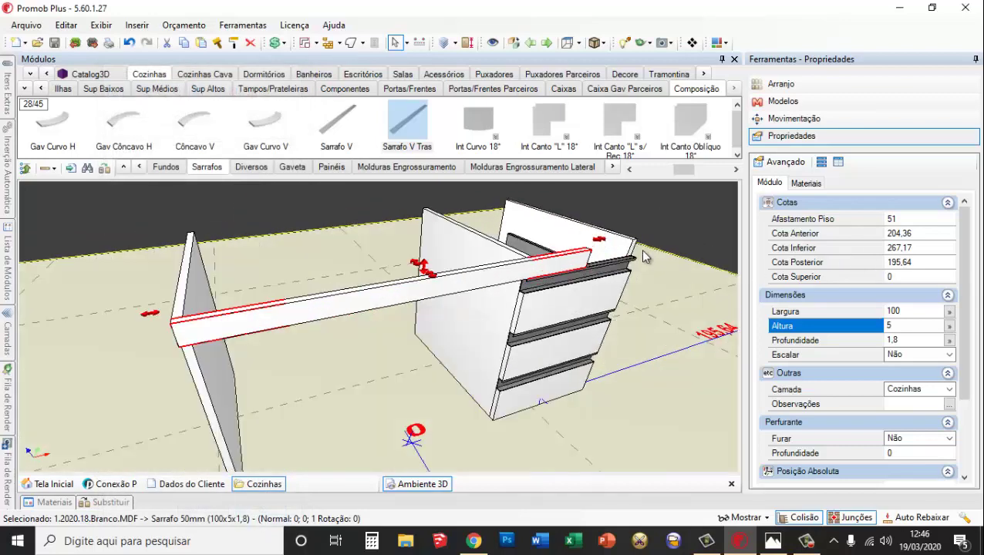
{"action": "scroll", "coordinate": [621, 255], "scroll_direction": "up", "scroll_amount": 2}
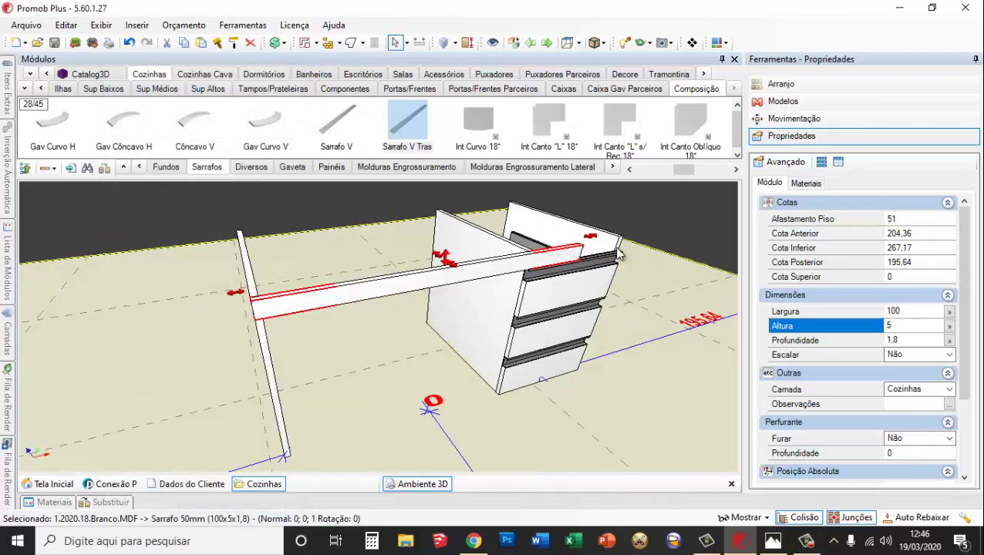
{"action": "scroll", "coordinate": [549, 243], "scroll_direction": "down", "scroll_amount": 3}
{"action": "scroll", "coordinate": [600, 312], "scroll_direction": "up", "scroll_amount": 4}
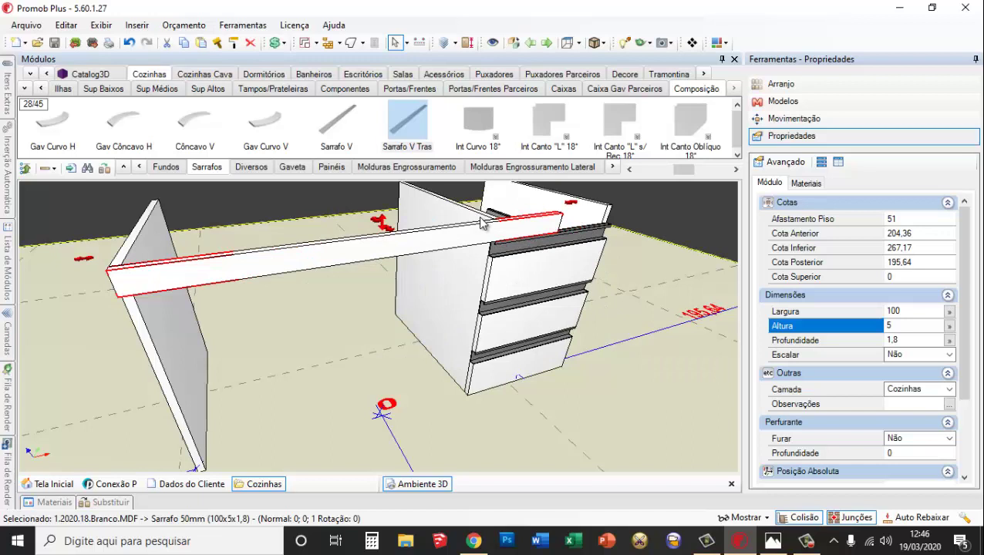
{"action": "left_click", "coordinate": [419, 42]}
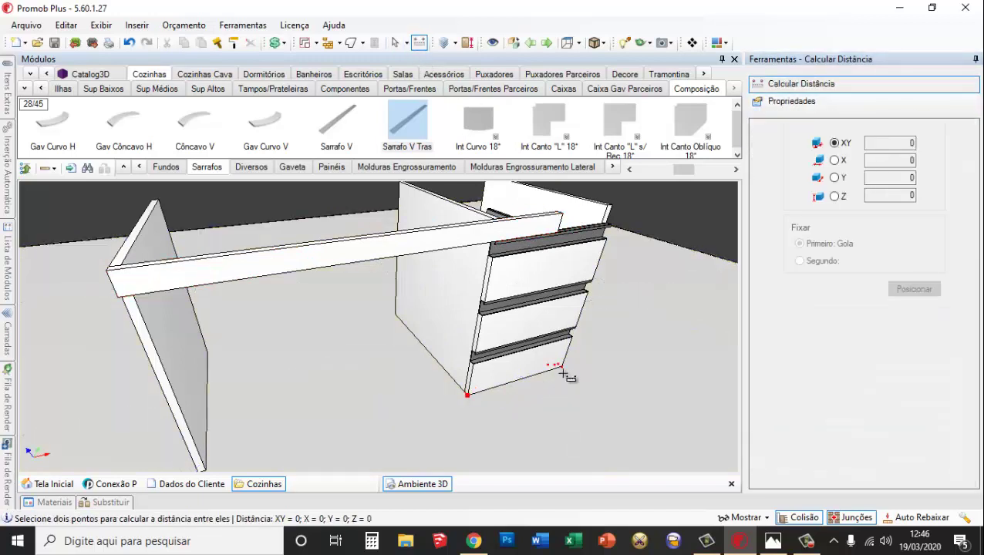
{"action": "left_click", "coordinate": [562, 369]}
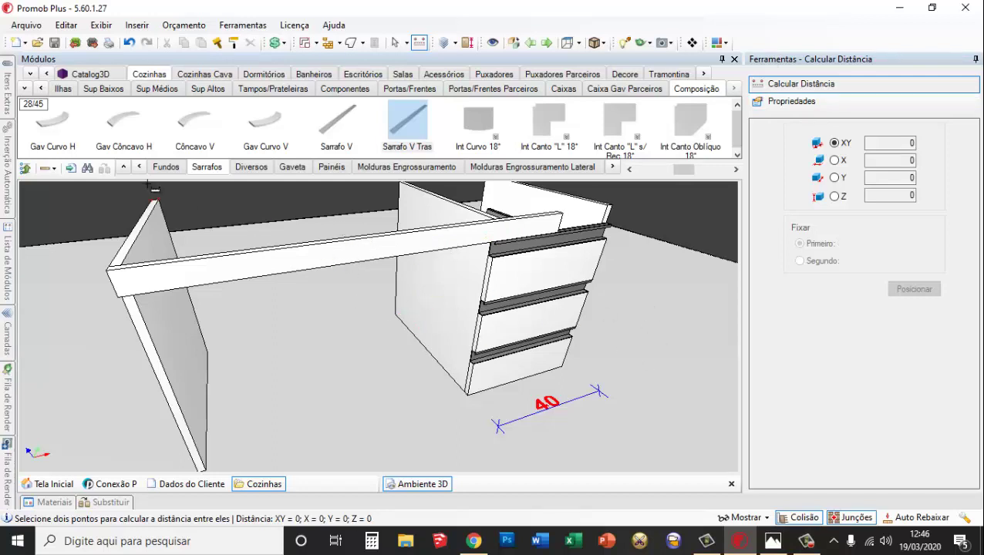
{"action": "left_click", "coordinate": [395, 42]}
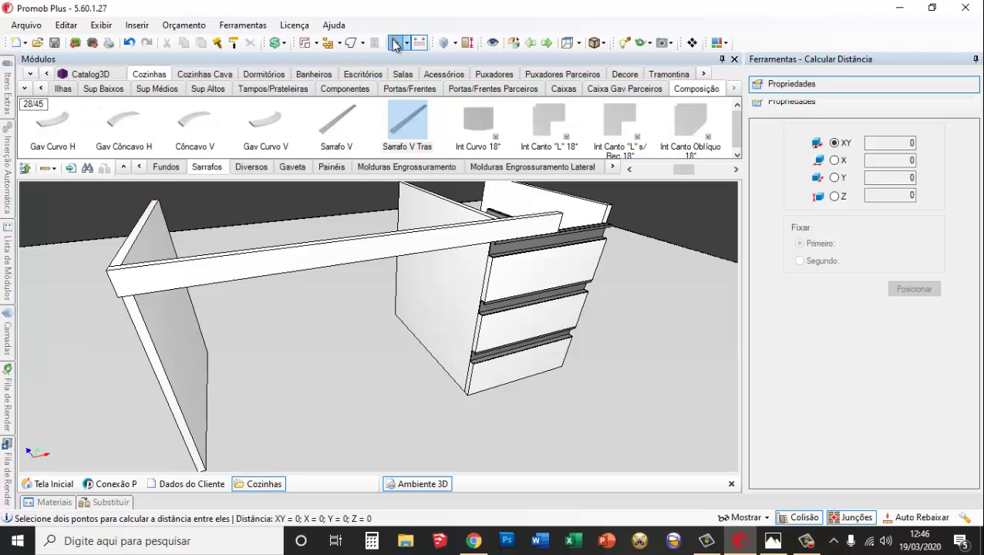
Set the sarrafo's Largura to 120 so it spans from the outer side panel across the drawer unit
{"action": "left_click", "coordinate": [463, 252]}
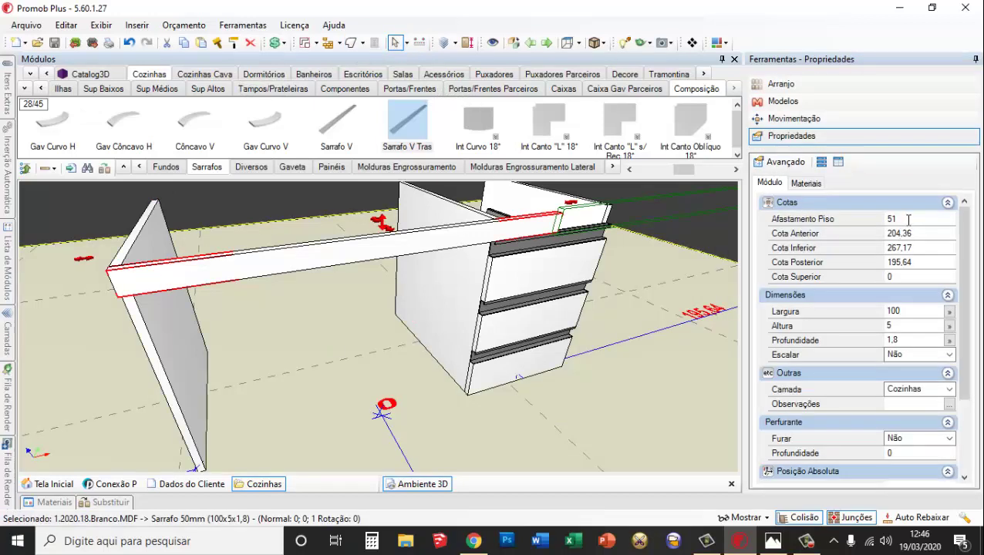
{"action": "left_click", "coordinate": [873, 315]}
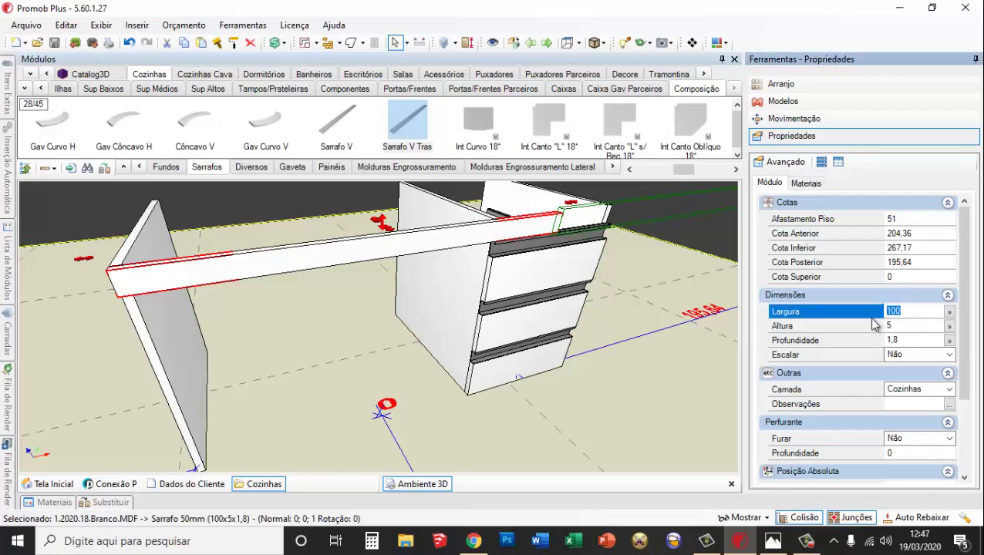
{"action": "type", "text": "120"}
{"action": "key", "text": "Return"}
{"action": "scroll", "coordinate": [586, 219], "scroll_direction": "up", "scroll_amount": 4}
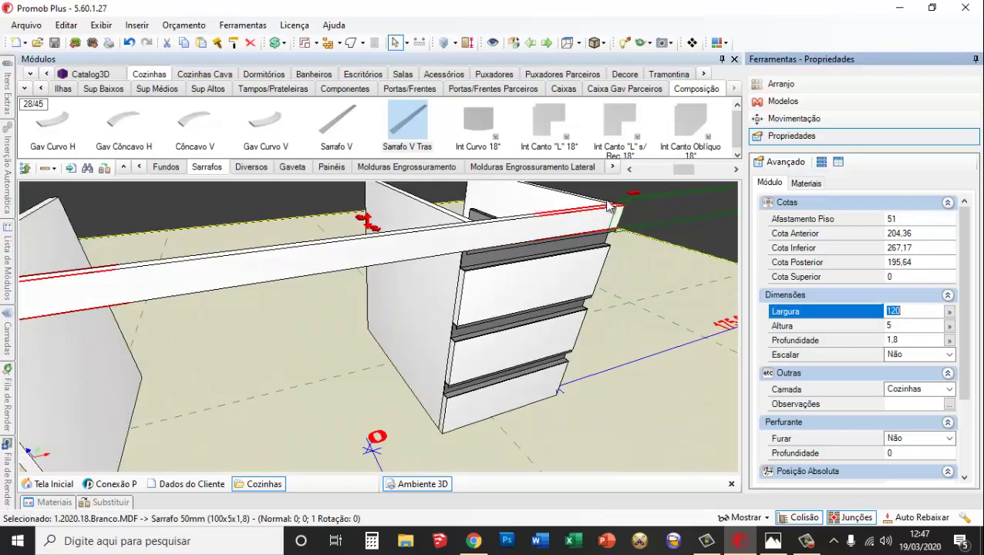
{"action": "scroll", "coordinate": [619, 202], "scroll_direction": "down", "scroll_amount": 5}
{"action": "scroll", "coordinate": [622, 226], "scroll_direction": "up", "scroll_amount": 3}
{"action": "scroll", "coordinate": [620, 233], "scroll_direction": "down", "scroll_amount": 4}
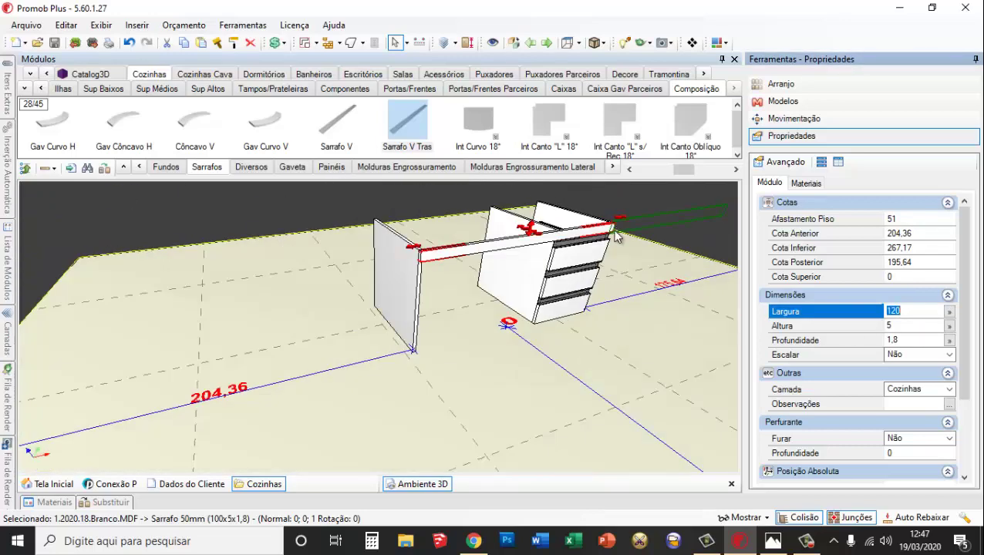
Examine the assembled side panels, drawers and front sarrafo from the side, the back and above
{"action": "left_click", "coordinate": [695, 247]}
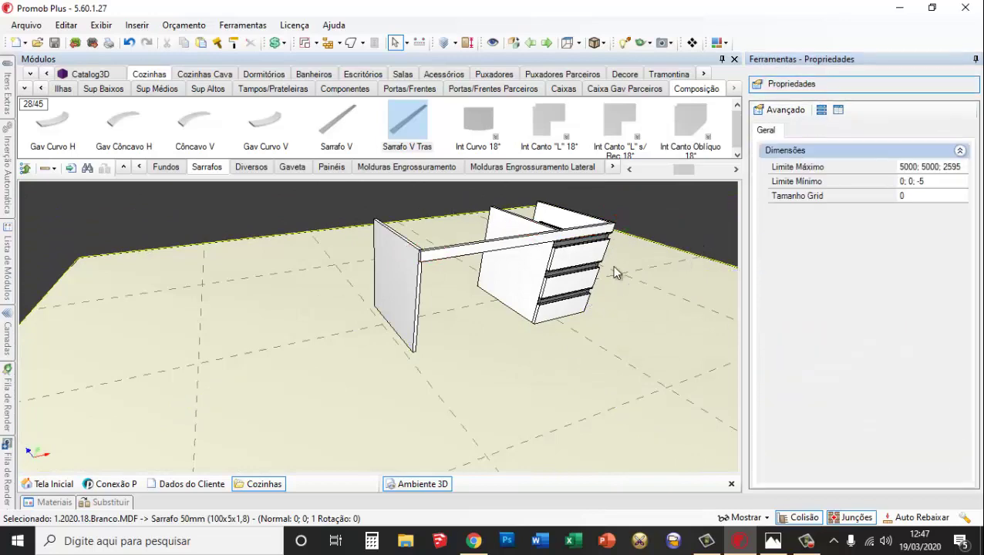
{"action": "middle_click_drag", "start_coordinate": [382, 293], "coordinate": [491, 323]}
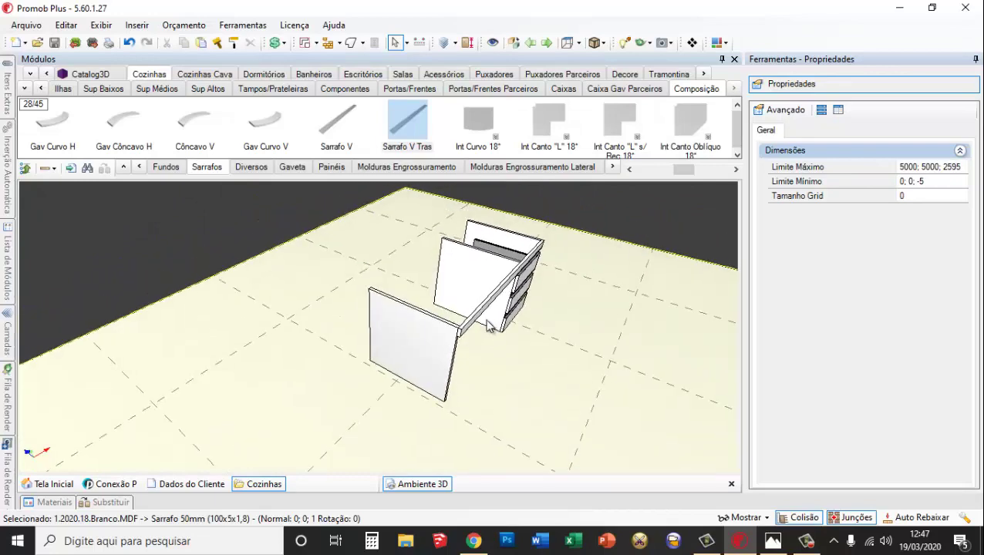
{"action": "scroll", "coordinate": [485, 318], "scroll_direction": "up", "scroll_amount": 3}
{"action": "left_click", "coordinate": [479, 312]}
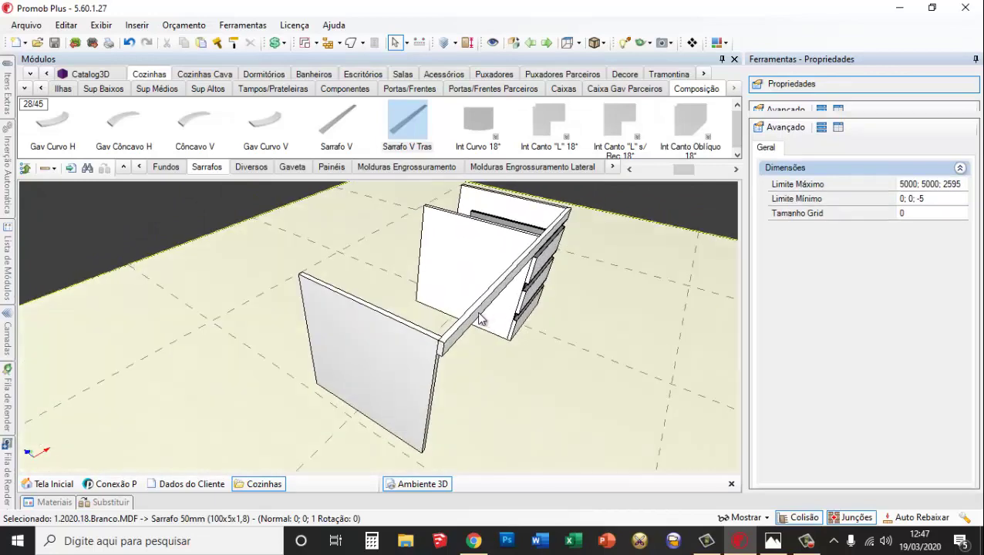
{"action": "left_click", "coordinate": [805, 540]}
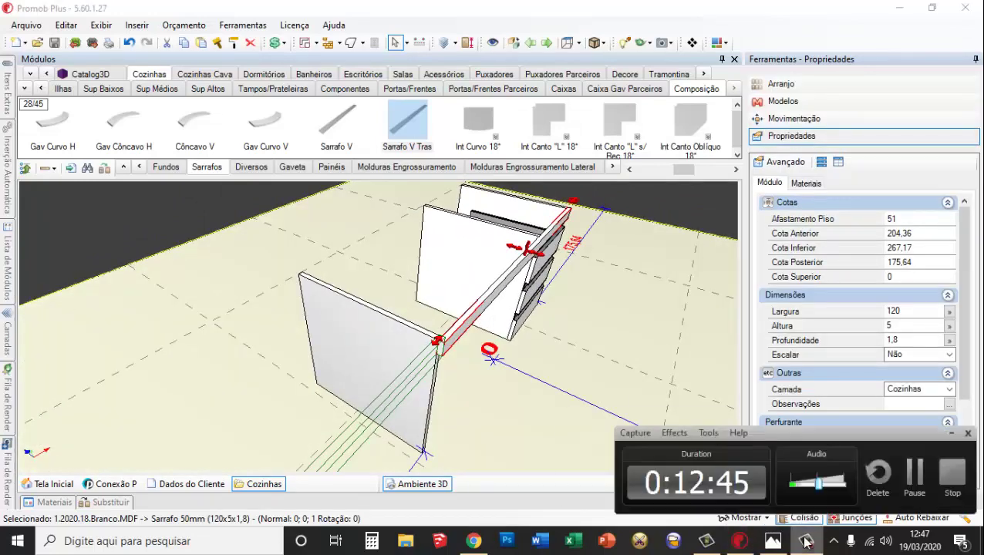
{"action": "left_click", "coordinate": [950, 435]}
{"action": "middle_click_drag", "start_coordinate": [474, 358], "coordinate": [404, 363]}
{"action": "scroll", "coordinate": [476, 375], "scroll_direction": "down", "scroll_amount": 2}
{"action": "scroll", "coordinate": [492, 373], "scroll_direction": "up", "scroll_amount": 5}
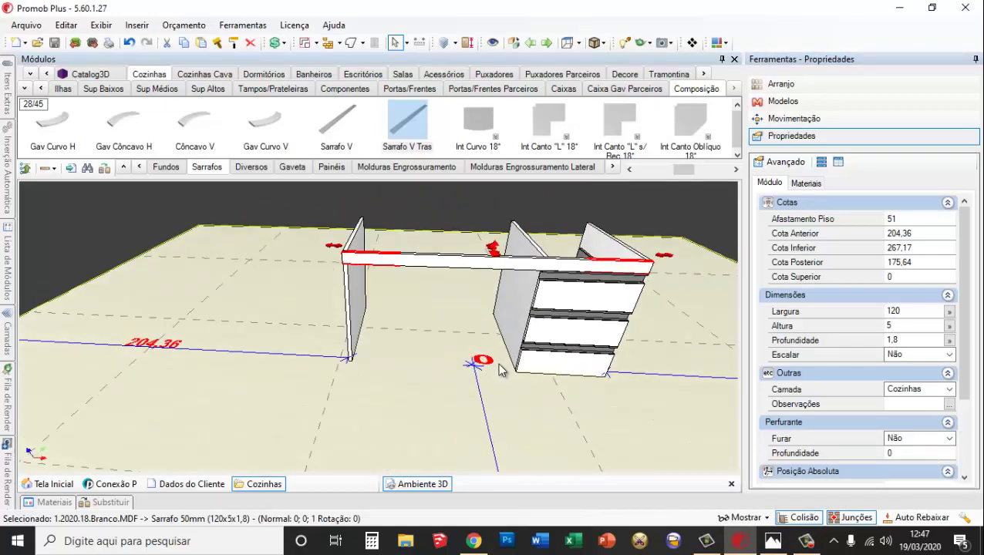
{"action": "scroll", "coordinate": [499, 365], "scroll_direction": "down", "scroll_amount": 6}
{"action": "middle_click_drag", "start_coordinate": [499, 364], "coordinate": [353, 224]}
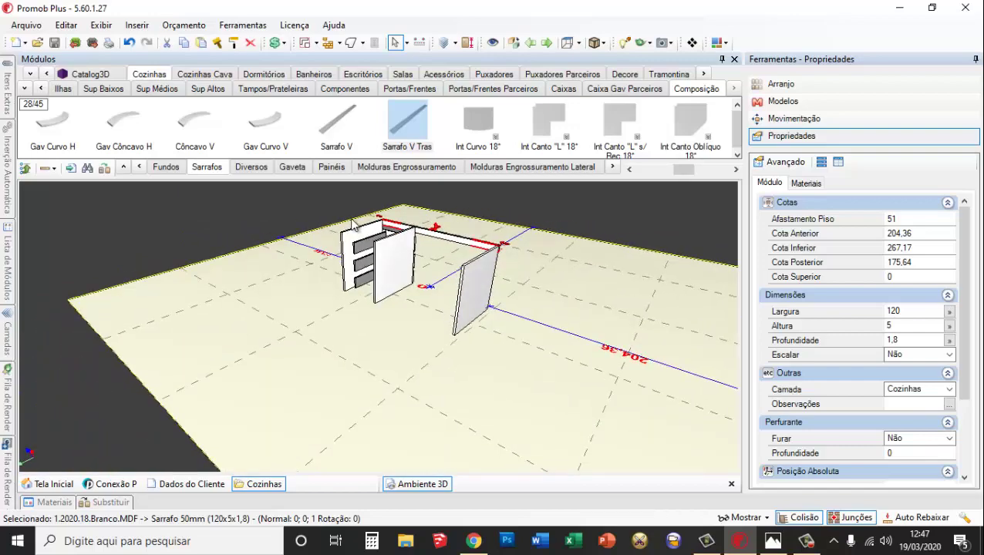
{"action": "middle_click_drag", "start_coordinate": [404, 245], "coordinate": [376, 236]}
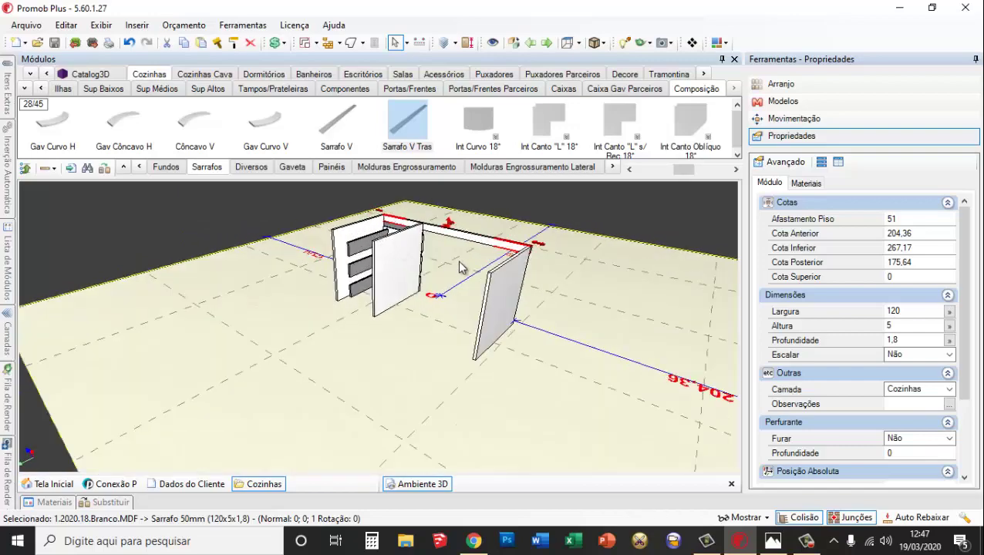
{"action": "middle_click_drag", "start_coordinate": [460, 267], "coordinate": [499, 362]}
{"action": "scroll", "coordinate": [501, 359], "scroll_direction": "down", "scroll_amount": 2}
{"action": "scroll", "coordinate": [549, 202], "scroll_direction": "up", "scroll_amount": 6}
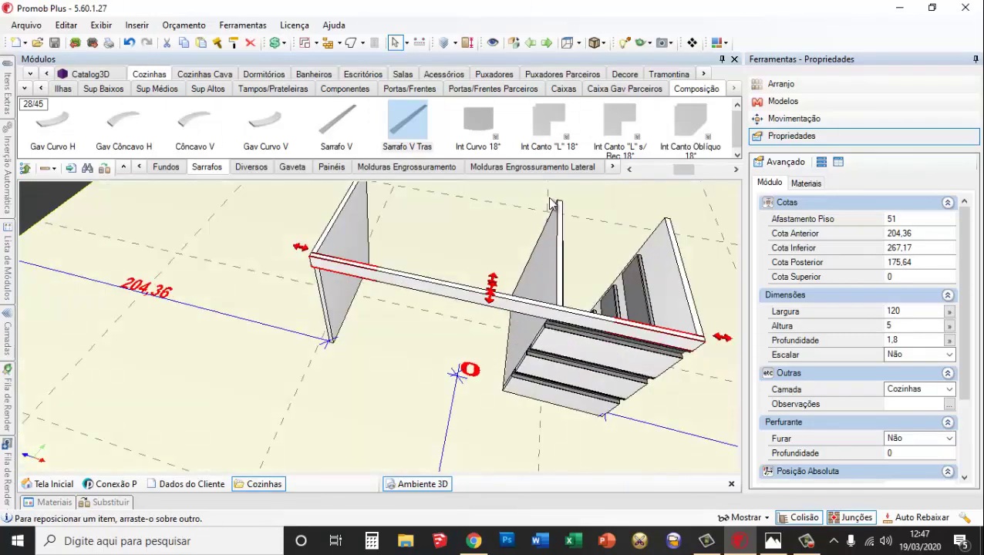
{"action": "scroll", "coordinate": [487, 242], "scroll_direction": "down", "scroll_amount": 3}
{"action": "middle_click_drag", "start_coordinate": [488, 297], "coordinate": [600, 253]}
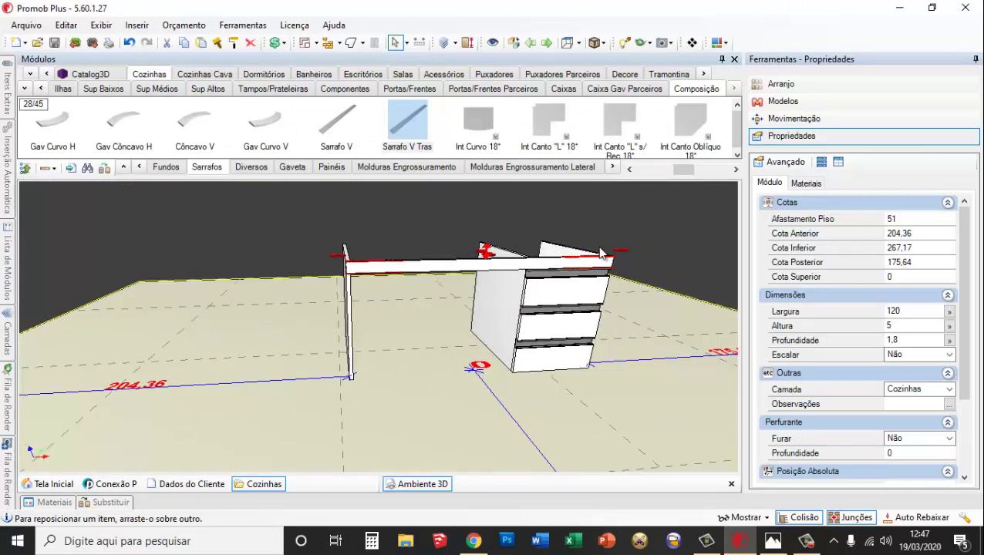